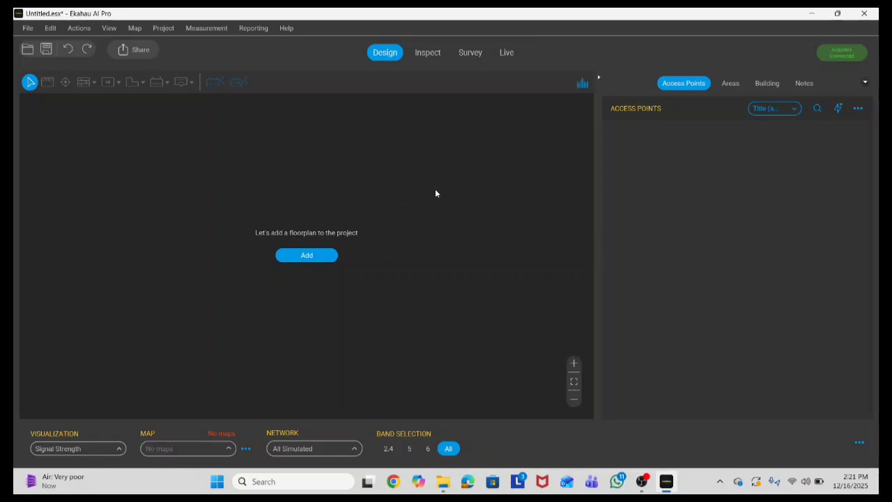
# Step: Load the office floor plan image from Downloads as the project's map
pyautogui.click(305, 256)
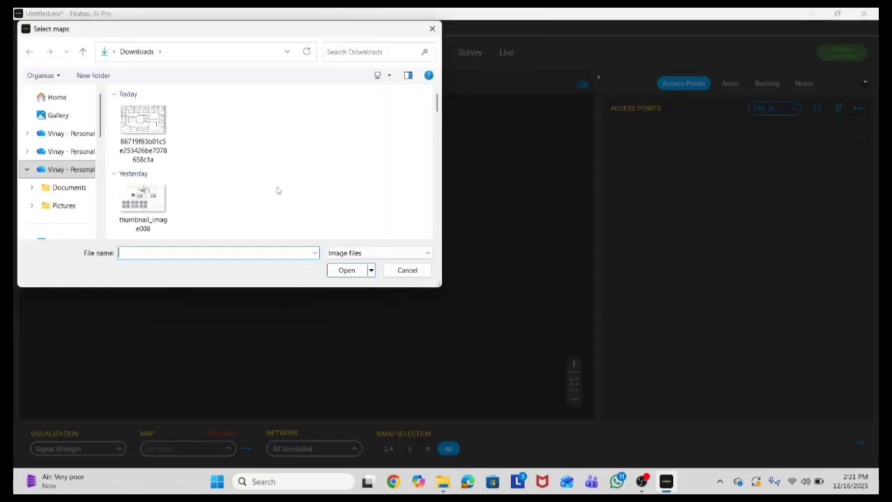
pyautogui.click(146, 127)
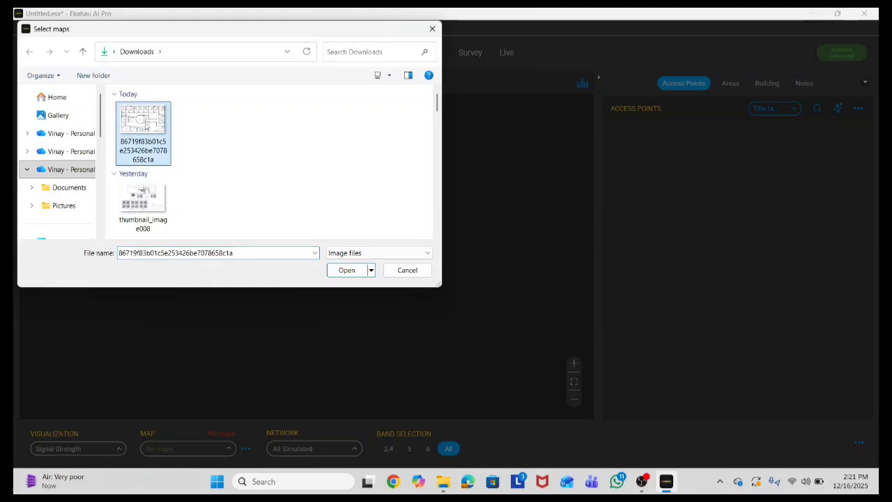
pyautogui.click(347, 270)
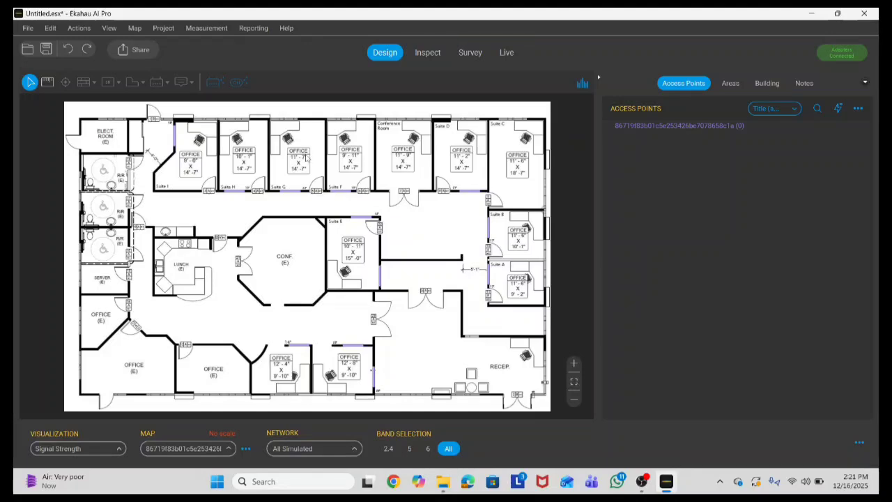
# Step: Zoom in on the Suite G office and pick the Scale tool
pyautogui.scroll(2, 310, 159)
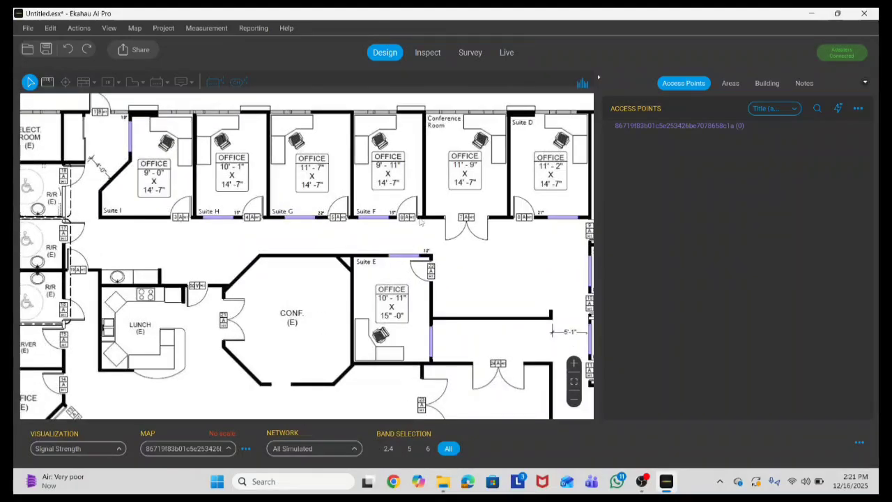
pyautogui.scroll(-1, 272, 140)
pyautogui.scroll(3, 307, 174)
pyautogui.scroll(-1, 313, 182)
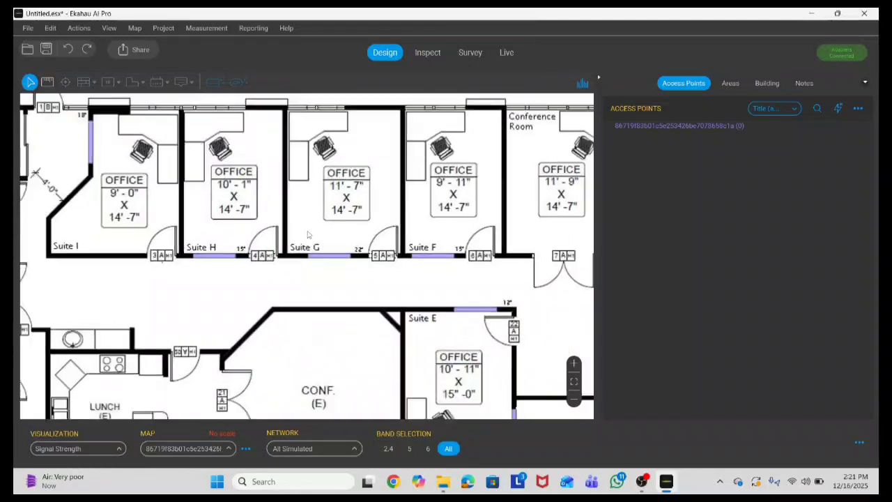
pyautogui.scroll(2, 257, 260)
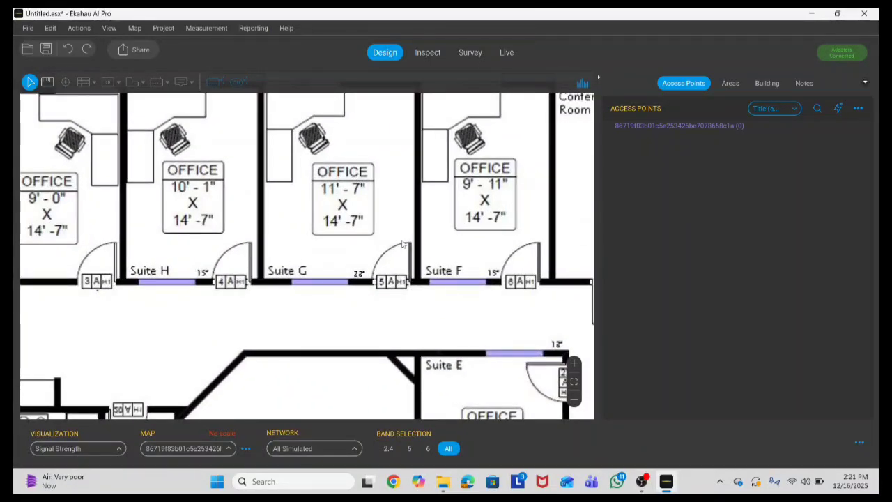
pyautogui.scroll(-2, 304, 174)
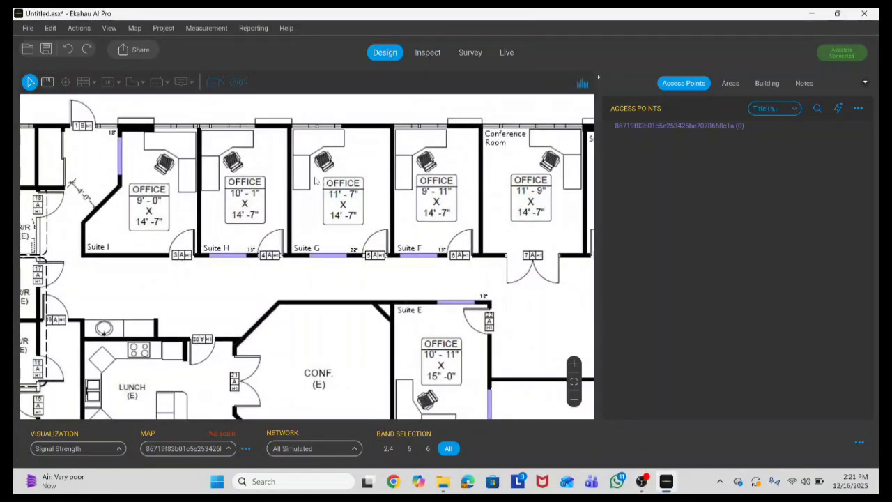
pyautogui.scroll(-1, 178, 143)
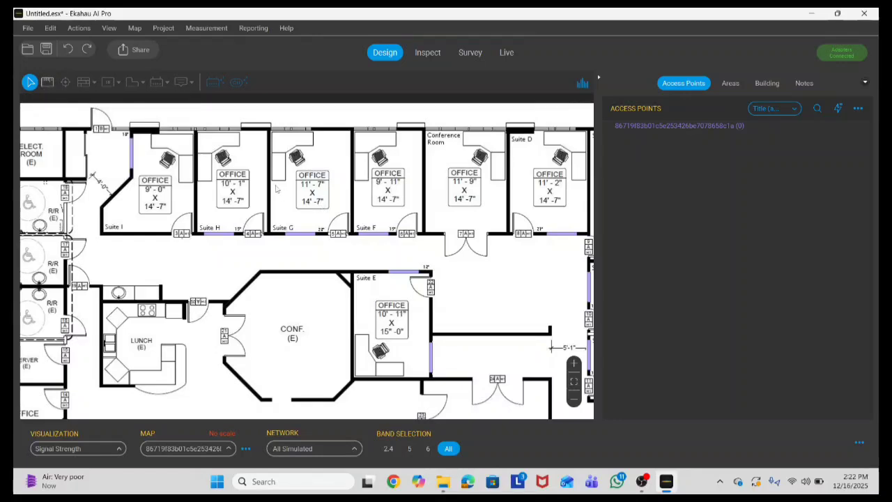
pyautogui.scroll(2, 281, 188)
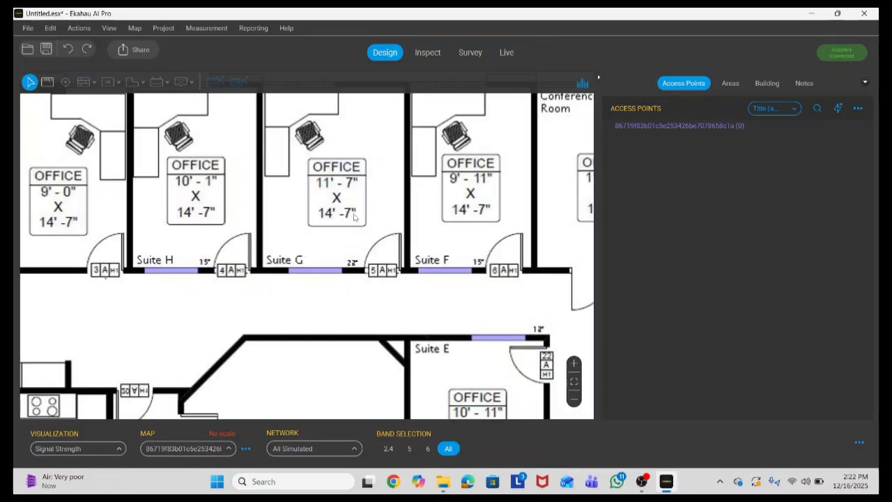
pyautogui.scroll(-2, 318, 213)
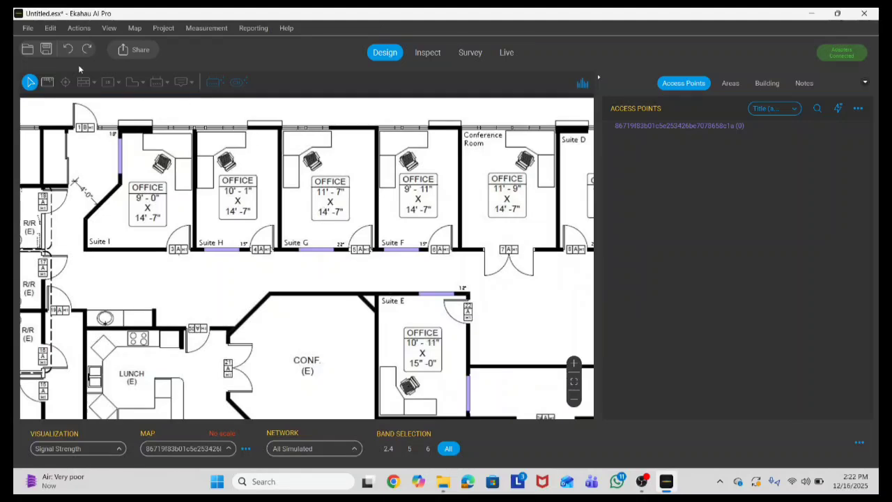
pyautogui.click(47, 81)
pyautogui.scroll(2, 319, 163)
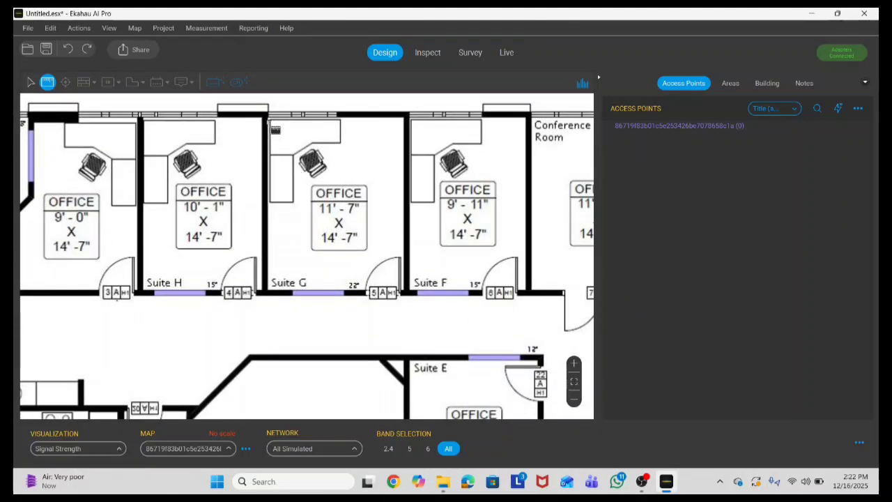
# Step: Measure the Suite G top wall and give it a length of 3.15 m
pyautogui.moveTo(269, 122); pyautogui.dragTo(406, 121)
pyautogui.scroll(4, 398, 134)
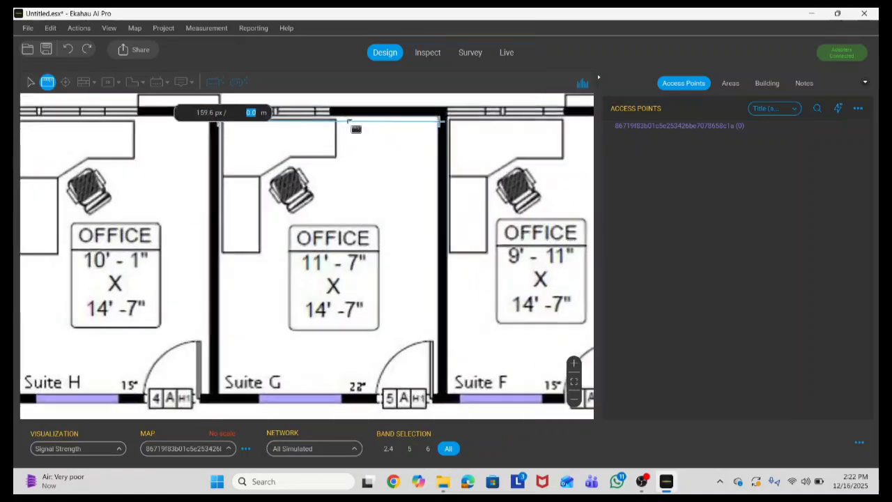
pyautogui.scroll(-2, 372, 191)
pyautogui.scroll(2, 370, 186)
pyautogui.click(430, 209)
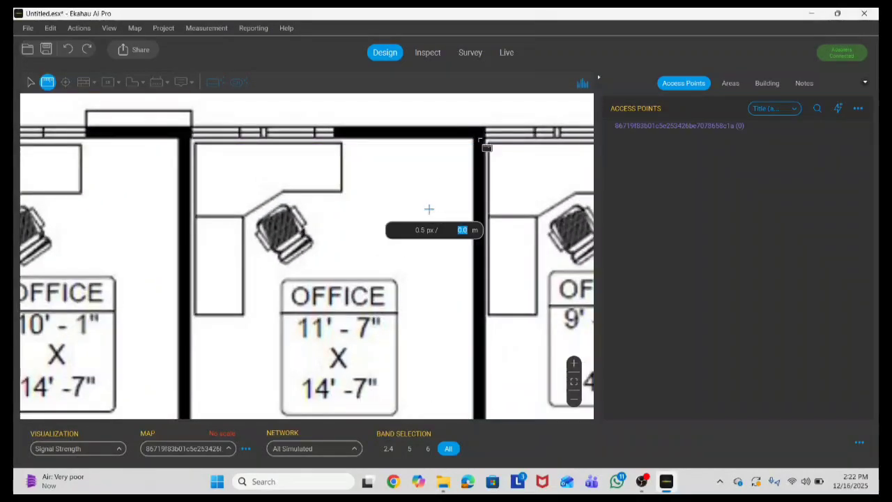
pyautogui.moveTo(474, 141); pyautogui.dragTo(190, 140)
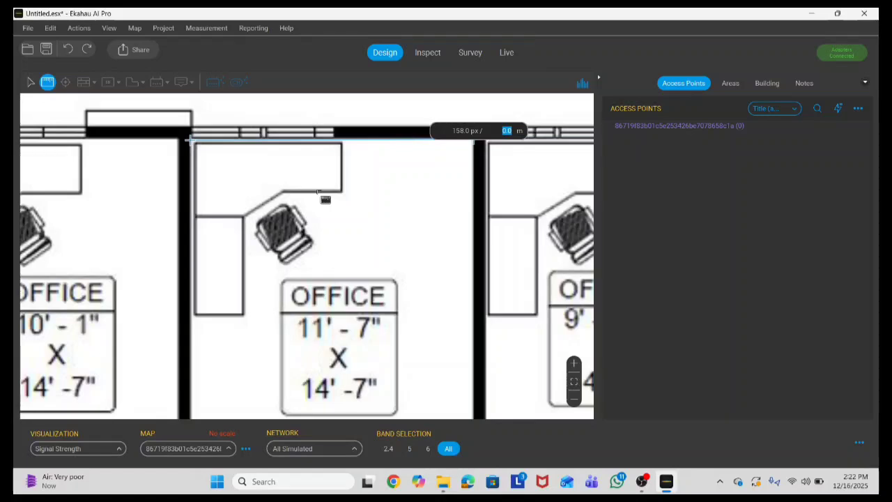
pyautogui.write('3')
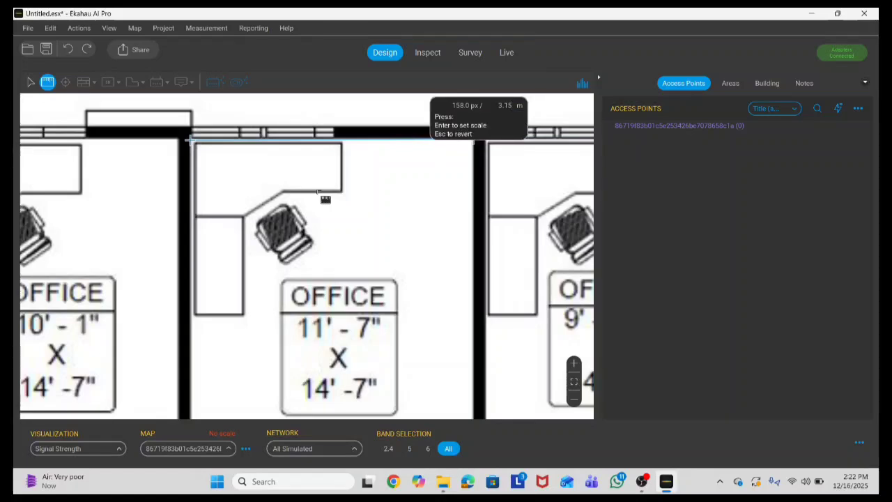
pyautogui.write('.15')
pyautogui.press('Return')
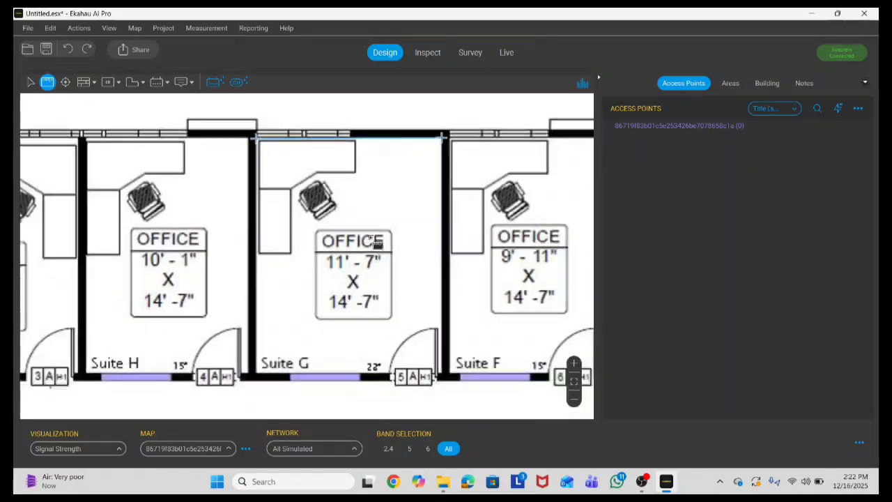
# Step: Measure the Suite G side wall and assign it a length of 4 m
pyautogui.scroll(-2, 387, 145)
pyautogui.click(415, 224)
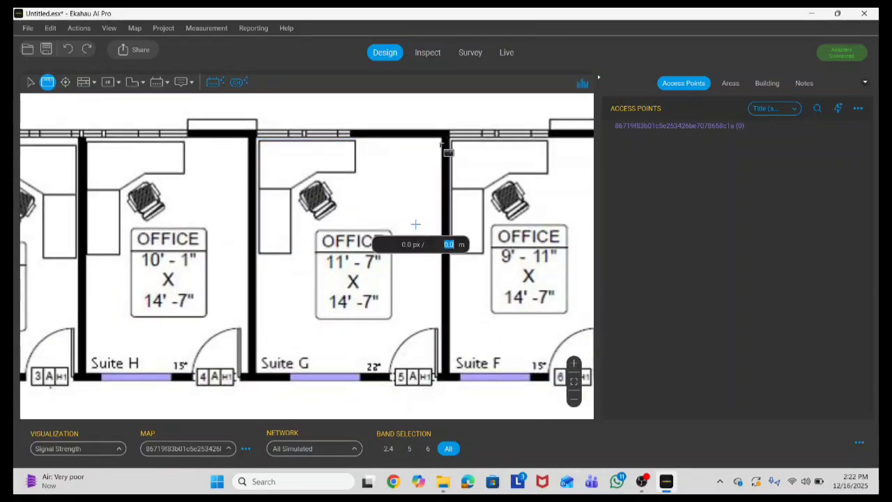
pyautogui.click(442, 137)
pyautogui.moveTo(442, 137)
pyautogui.mouseDown()
pyautogui.moveTo(444, 383)
pyautogui.moveTo(444, 375)
pyautogui.mouseUp()
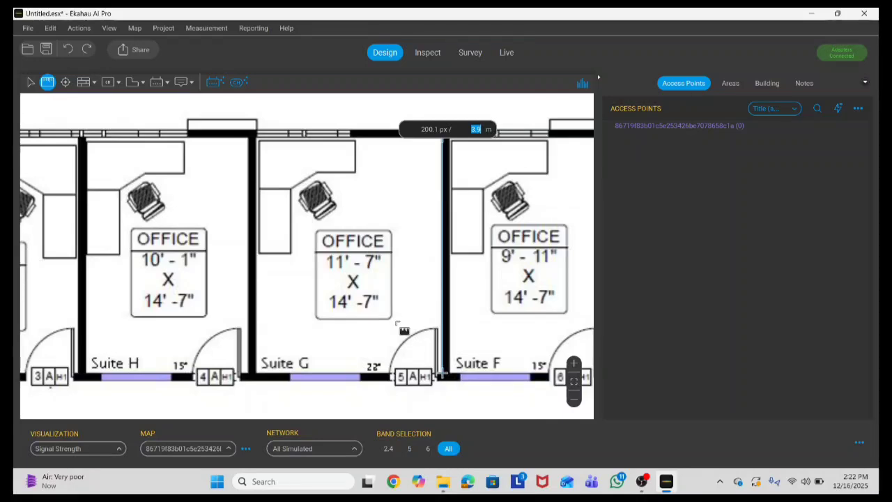
pyautogui.click(394, 197)
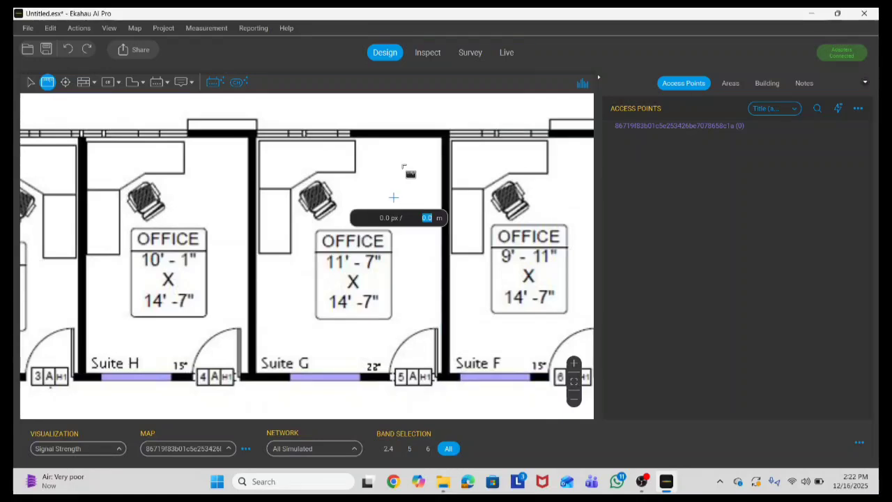
pyautogui.scroll(1, 412, 272)
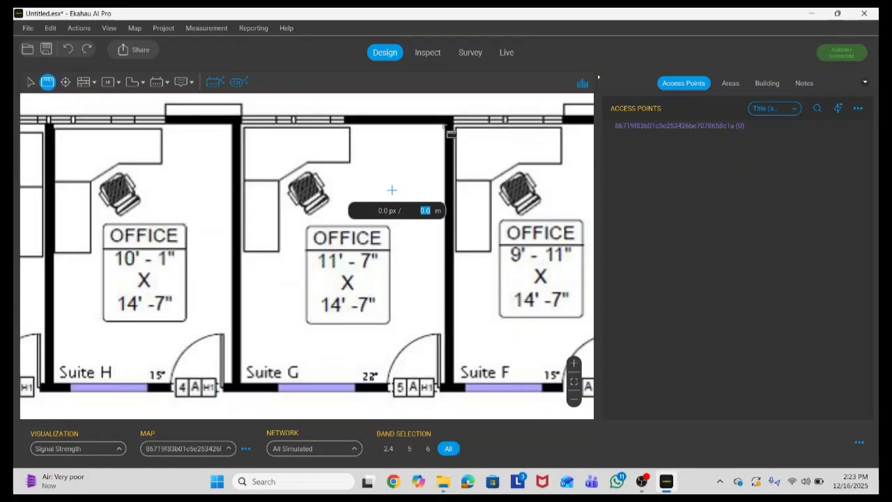
pyautogui.moveTo(448, 130); pyautogui.dragTo(452, 394)
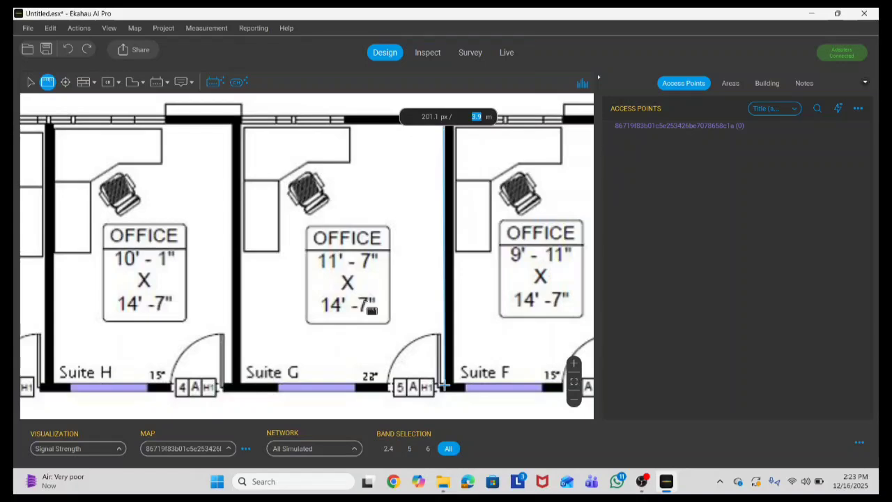
pyautogui.write('4')
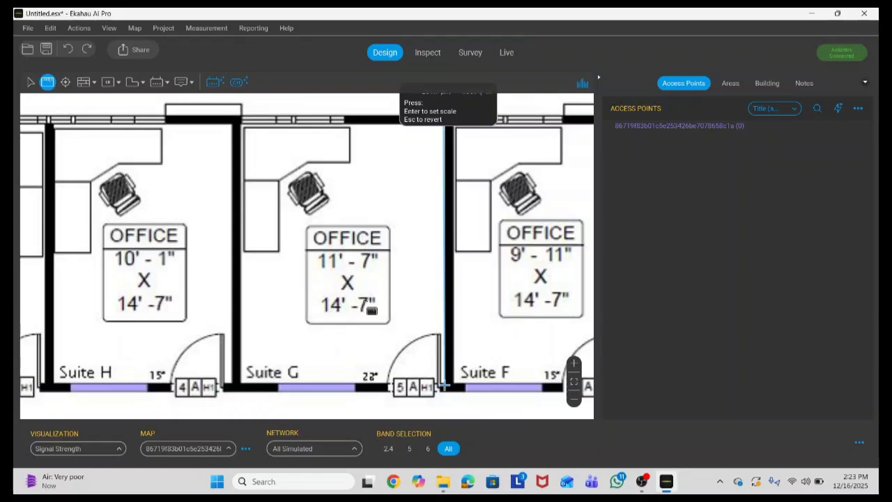
pyautogui.press('Return')
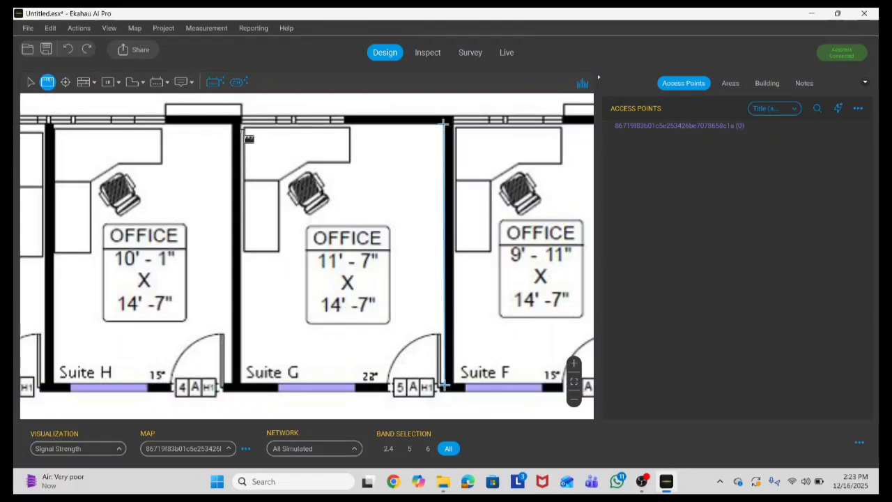
# Step: Remeasure the Suite G top wall for a 3.2 m scale, then fit the plan and return to Select
pyautogui.moveTo(242, 129); pyautogui.dragTo(447, 130)
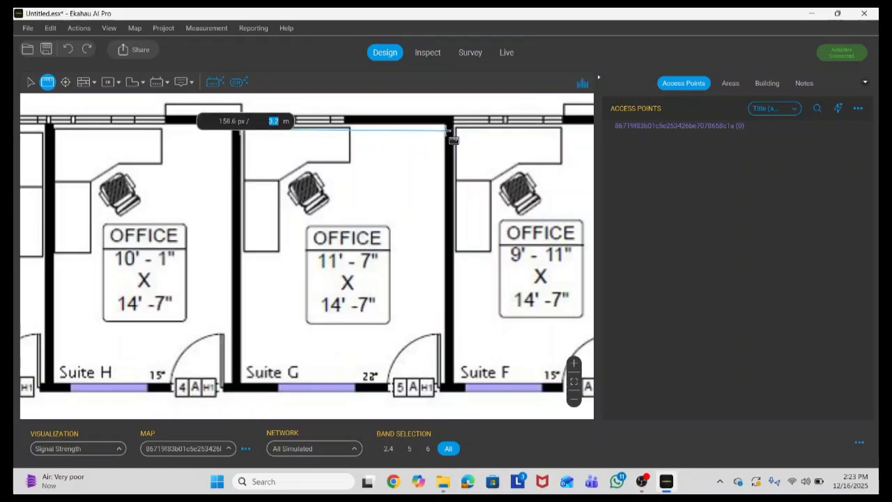
pyautogui.moveTo(453, 140); pyautogui.dragTo(452, 140)
pyautogui.scroll(-5, 384, 163)
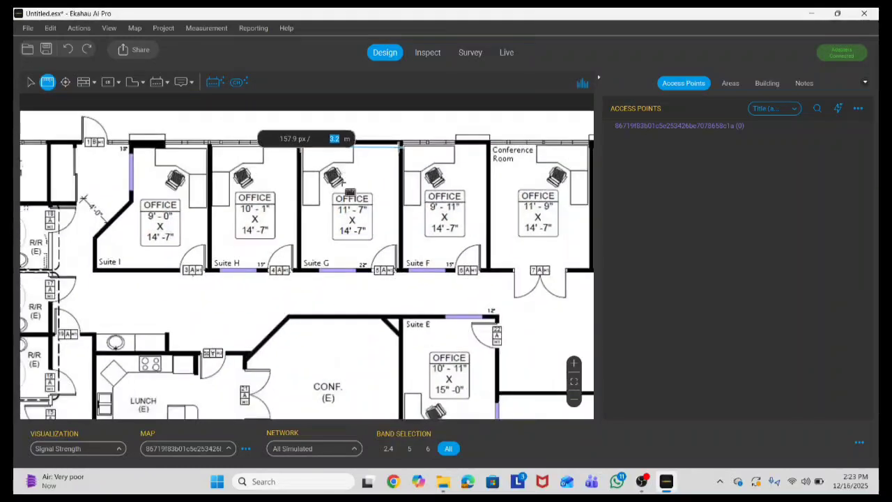
pyautogui.click(348, 261)
pyautogui.scroll(-3, 357, 158)
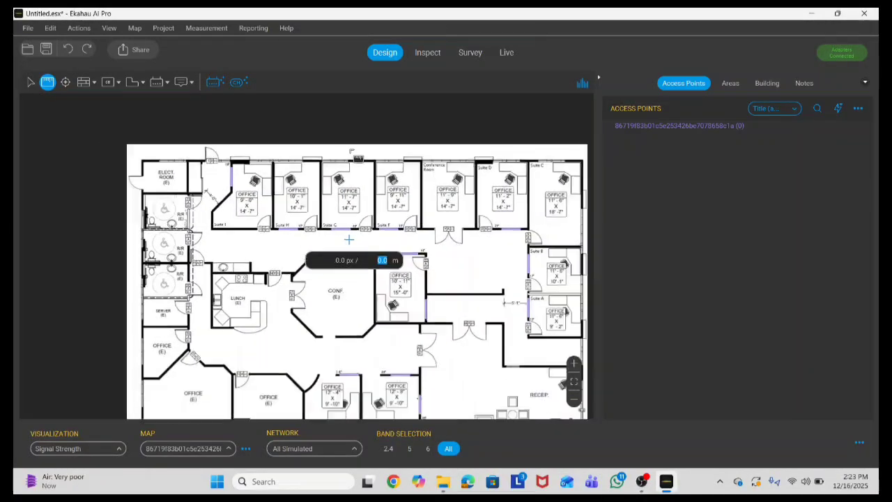
pyautogui.click(573, 384)
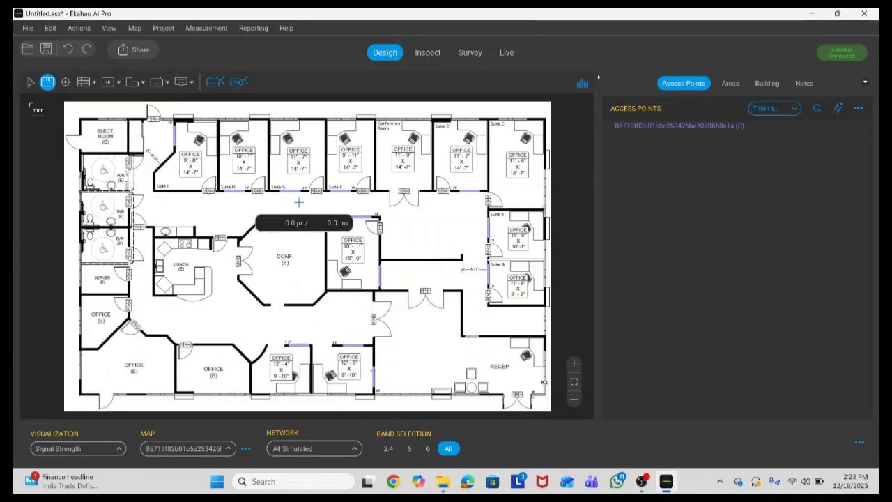
pyautogui.click(30, 81)
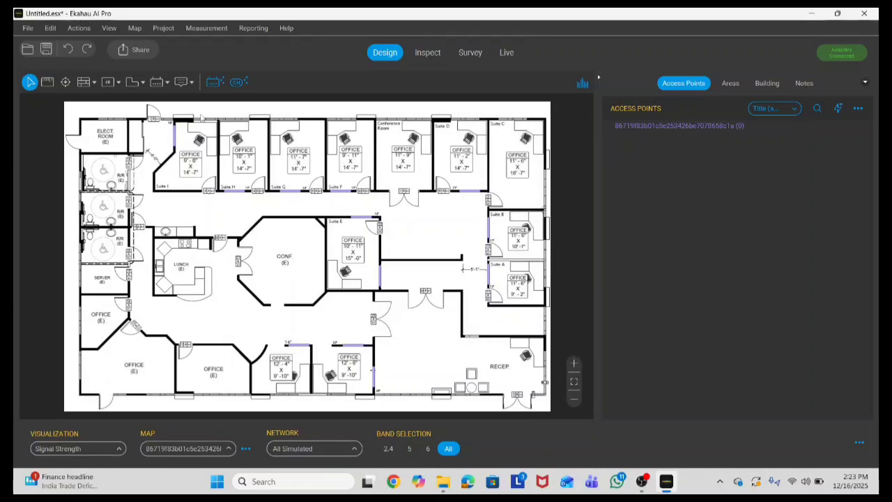
# Step: Close Area-1 at the plan's upper-right corner so it outlines the whole 440 m² office
pyautogui.click(133, 81)
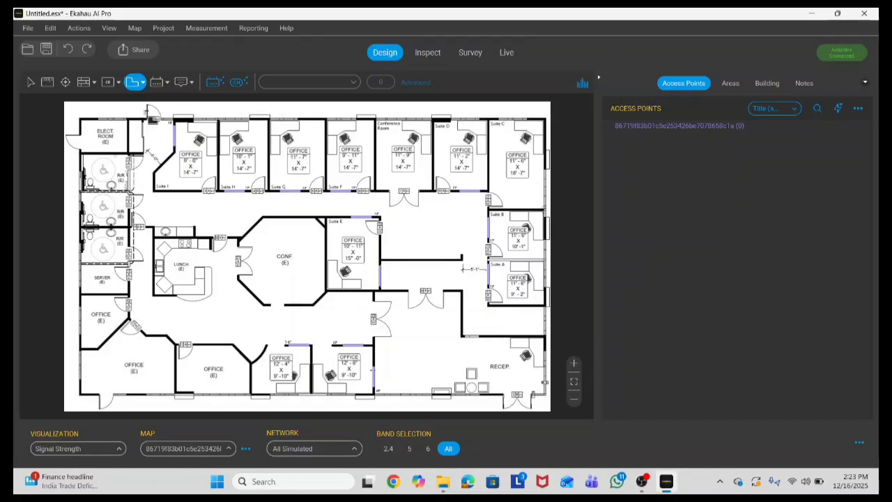
pyautogui.scroll(2, 80, 126)
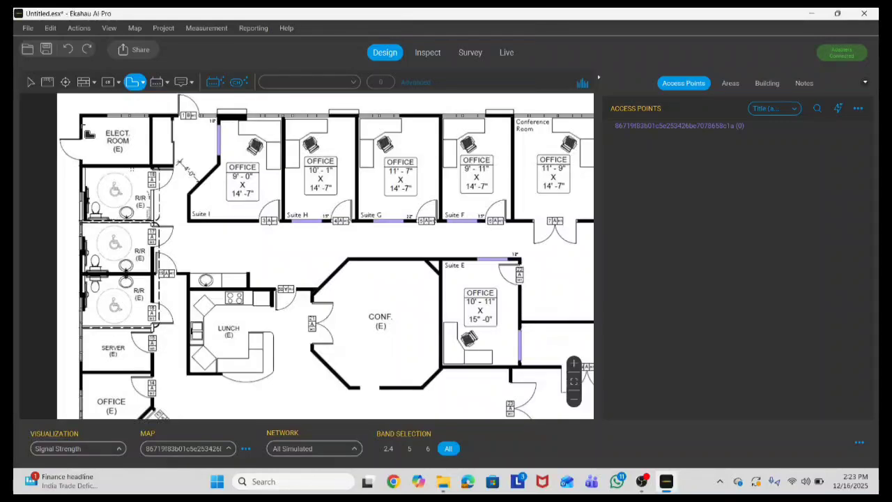
pyautogui.scroll(-3, 88, 124)
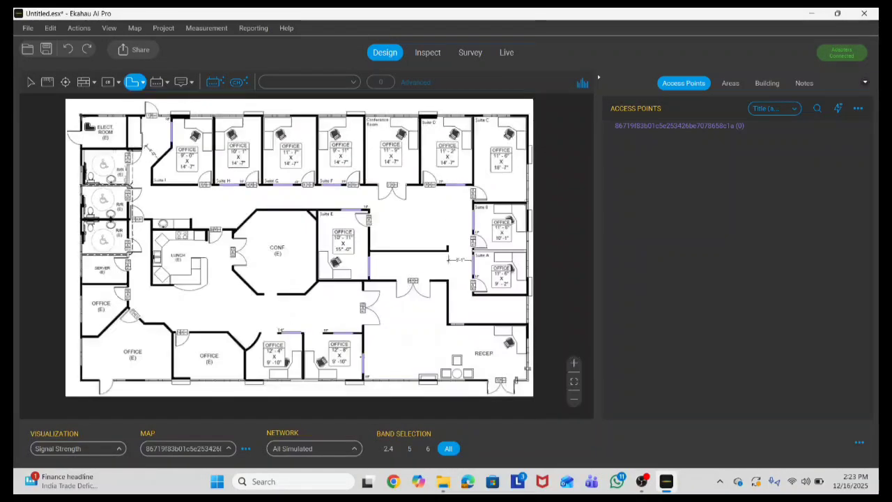
pyautogui.scroll(4, 85, 391)
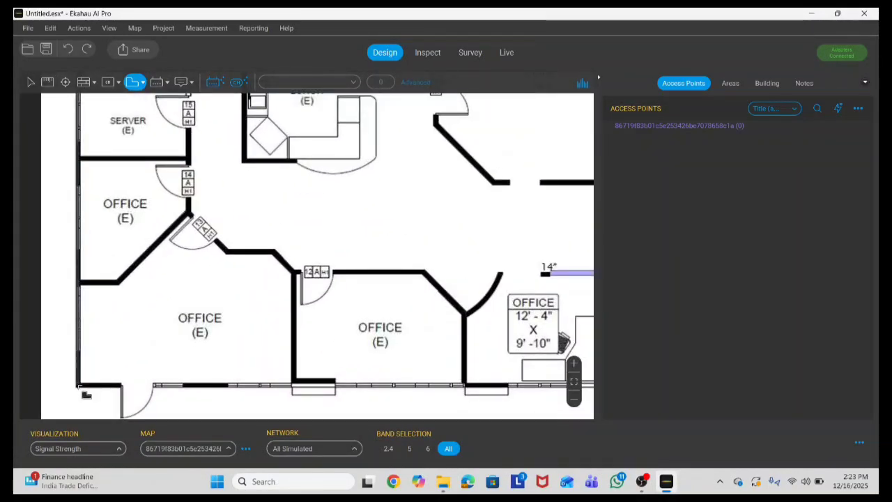
pyautogui.scroll(4, 436, 228)
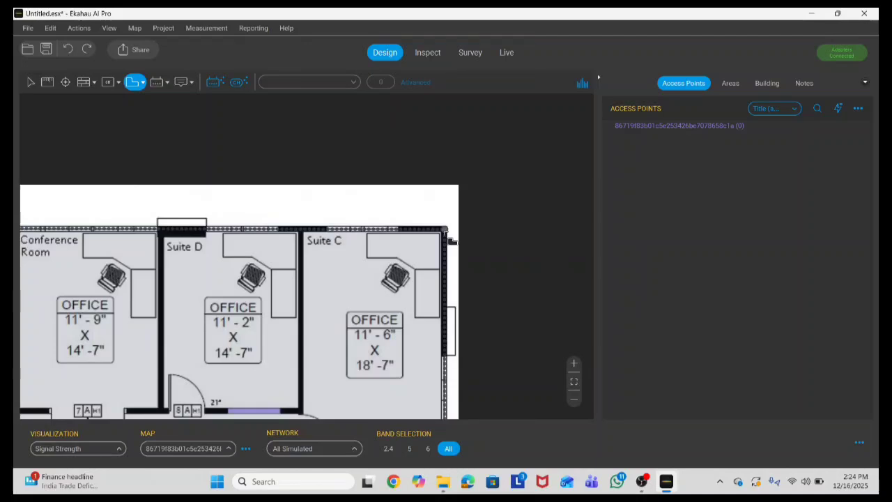
pyautogui.click(446, 229)
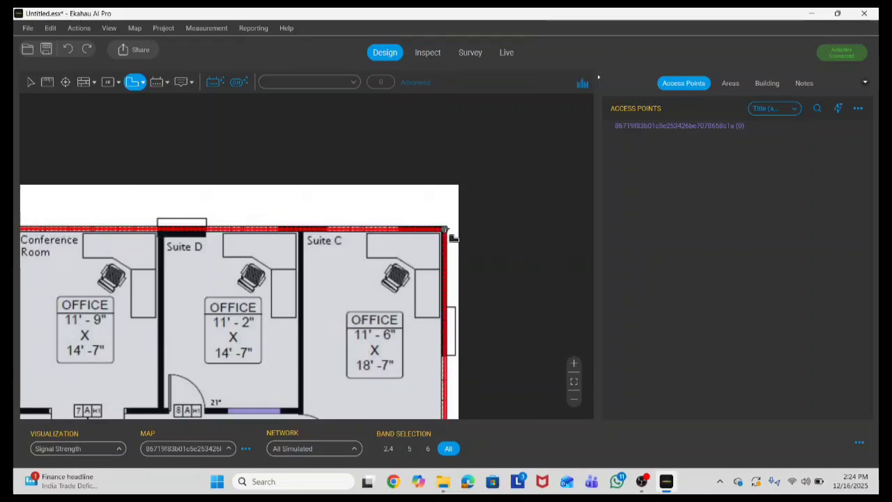
pyautogui.doubleClick(451, 237)
pyautogui.scroll(-2, 440, 203)
pyautogui.scroll(-3, 440, 203)
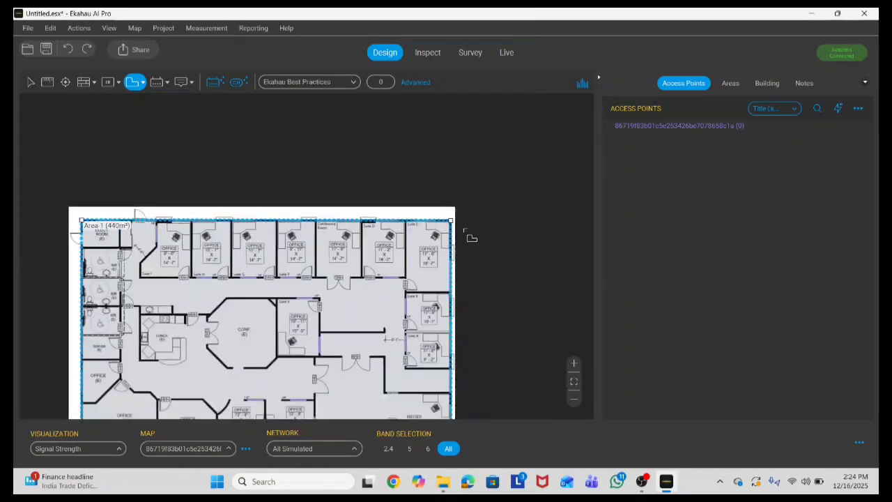
pyautogui.scroll(-1, 312, 149)
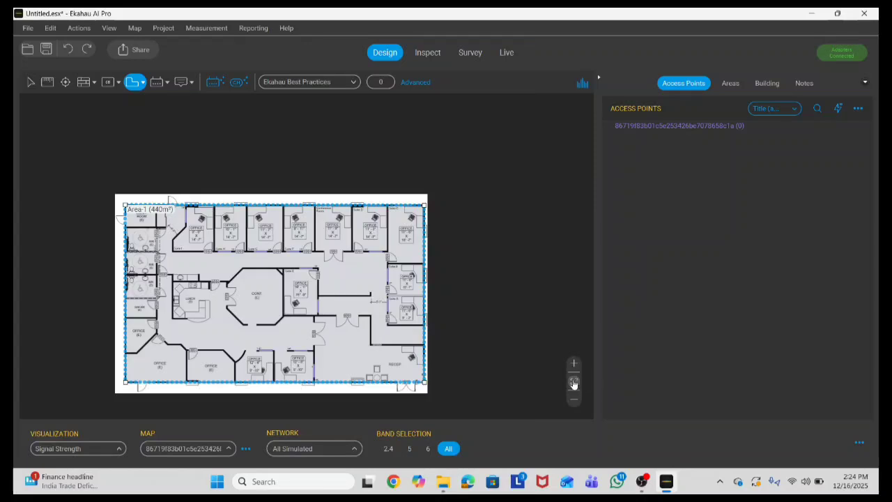
pyautogui.click(574, 381)
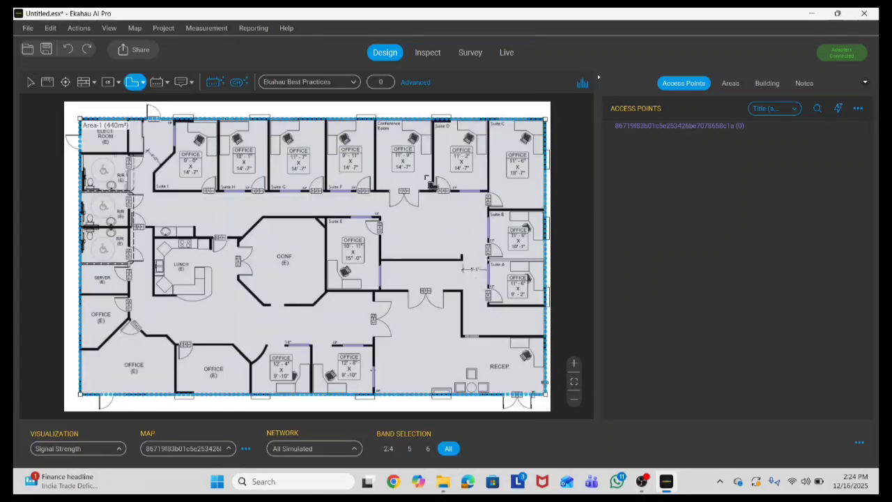
# Step: Change Area-1's coverage profile from Ekahau Best Practices to Basic Connectivity
pyautogui.click(30, 83)
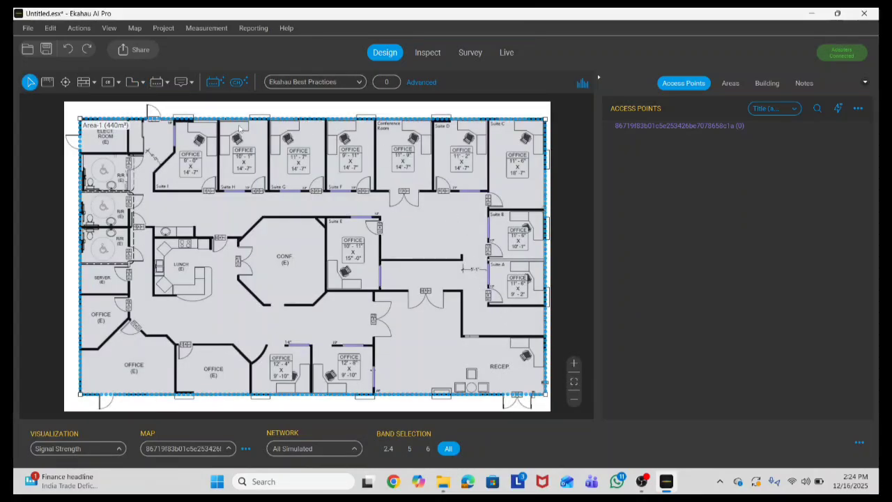
pyautogui.click(459, 211)
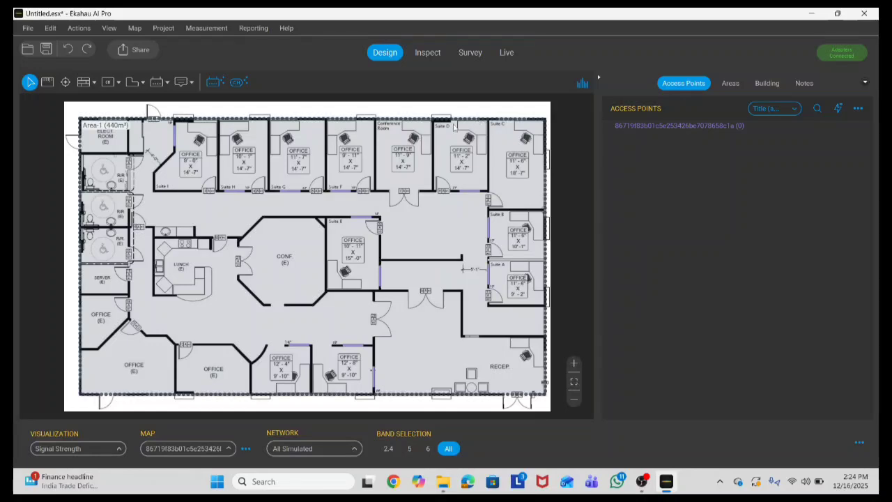
pyautogui.click(411, 119)
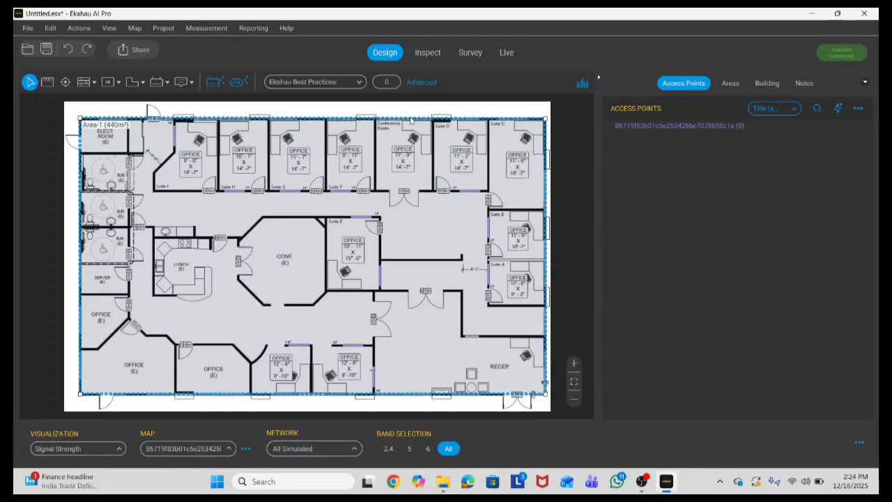
pyautogui.click(427, 83)
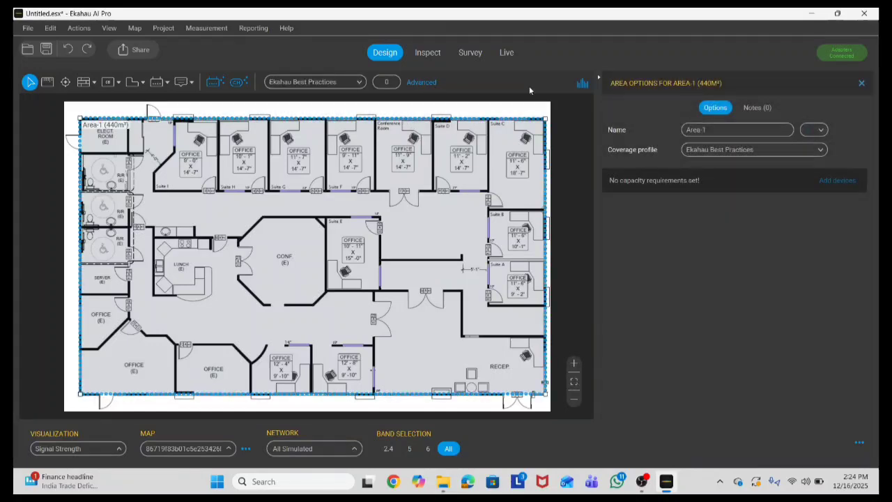
pyautogui.click(822, 153)
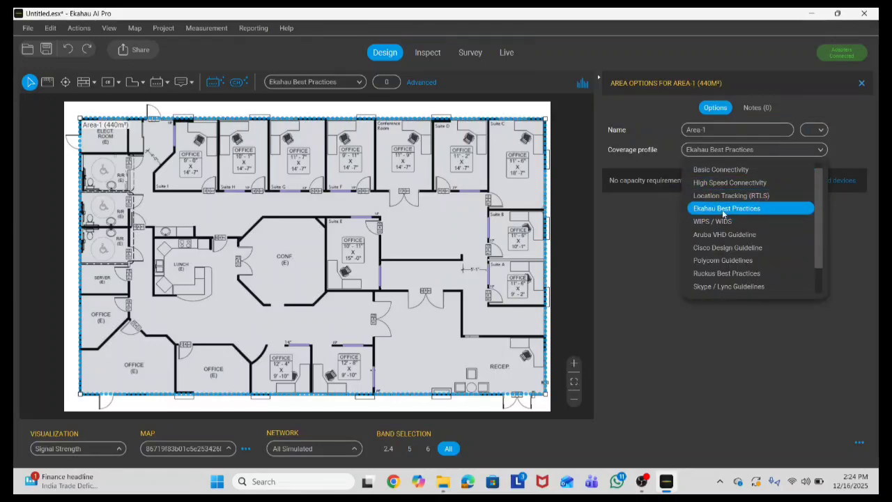
pyautogui.click(729, 171)
pyautogui.click(167, 30)
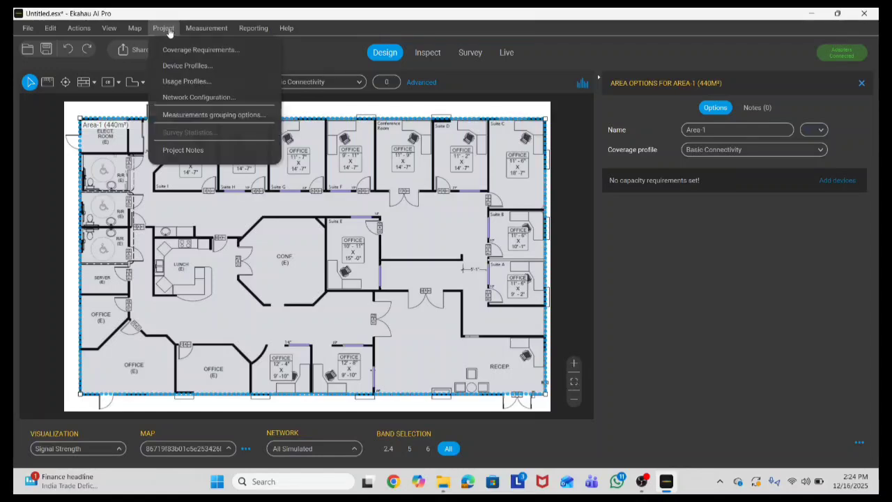
pyautogui.click(200, 49)
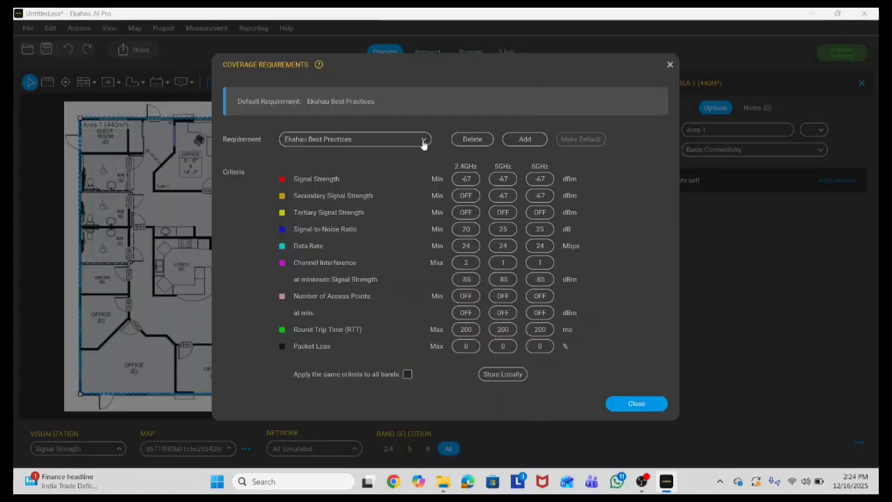
pyautogui.click(422, 141)
pyautogui.click(338, 159)
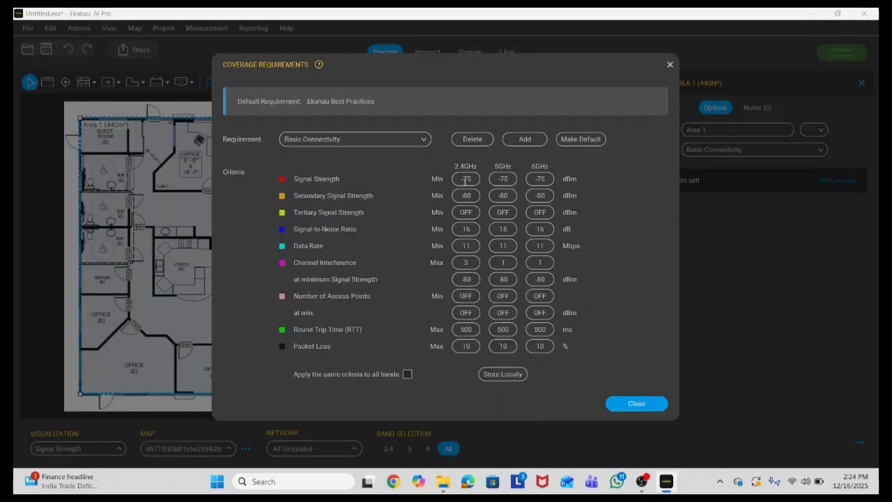
pyautogui.click(421, 141)
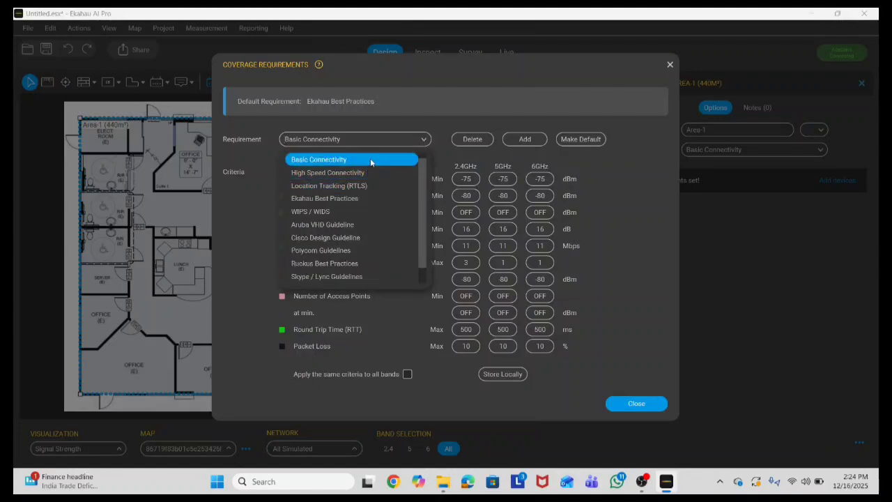
pyautogui.click(360, 239)
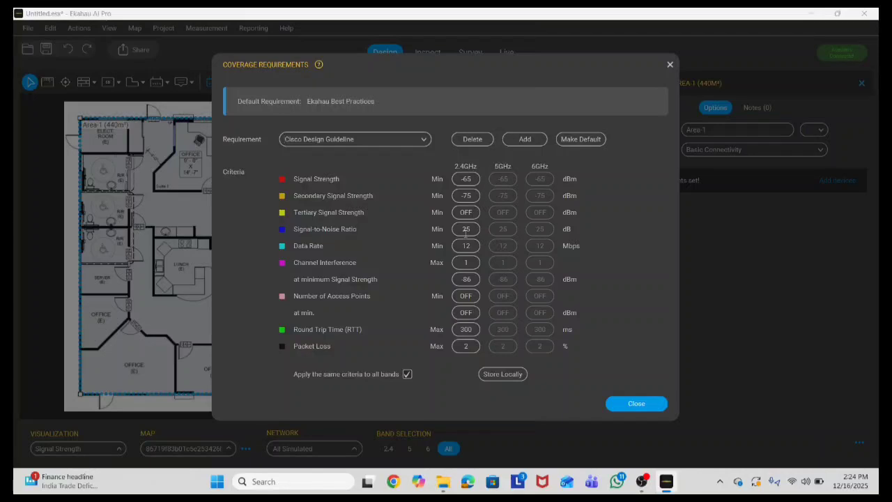
pyautogui.click(468, 266)
pyautogui.write('4')
pyautogui.click(580, 141)
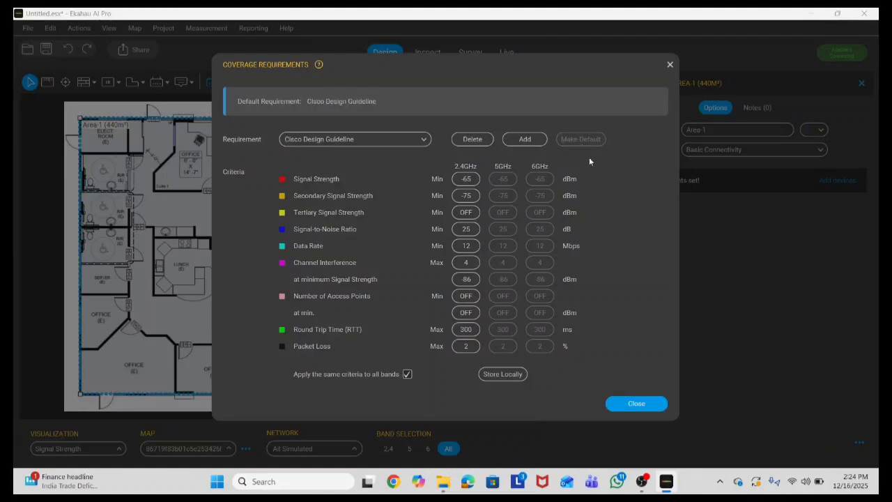
pyautogui.click(635, 404)
# Step: Switch Area-1 to the Cisco Design Guideline profile and deselect it
pyautogui.click(820, 151)
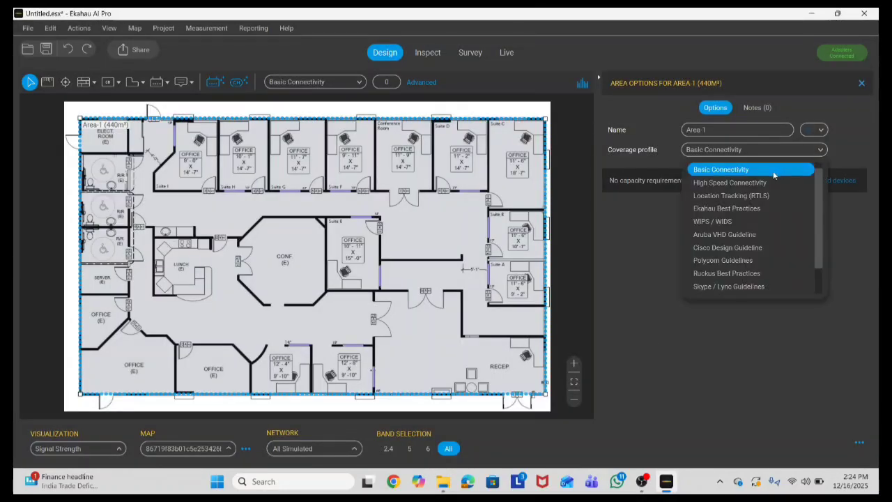
pyautogui.click(741, 249)
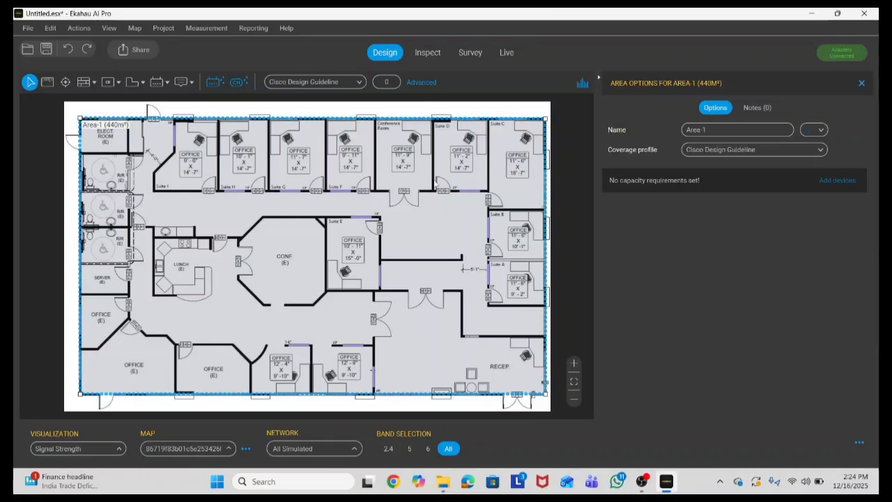
pyautogui.press('Escape')
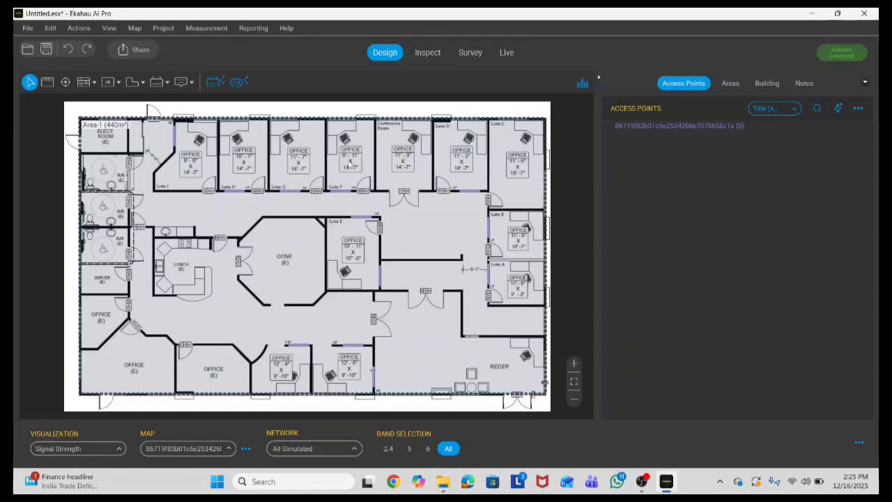
# Step: Switch the area drawing tool to exclusion areas
pyautogui.scroll(-1, 439, 165)
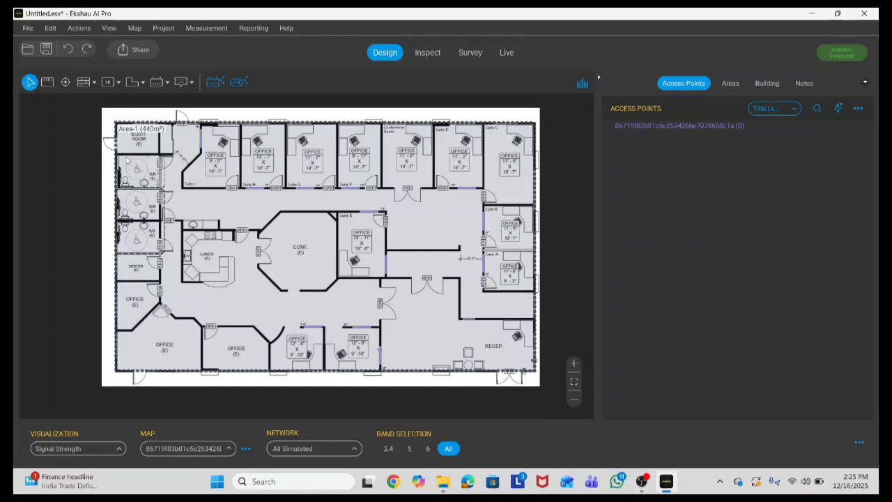
pyautogui.scroll(1, 151, 161)
pyautogui.click(140, 85)
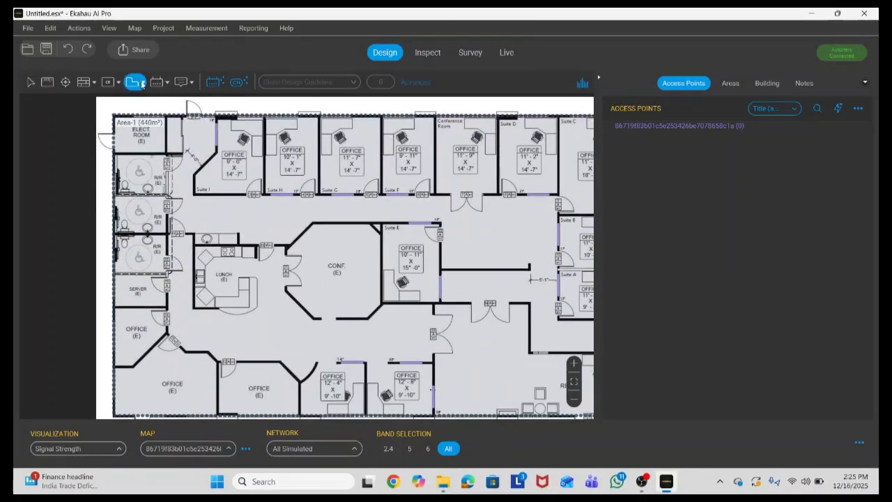
pyautogui.click(142, 84)
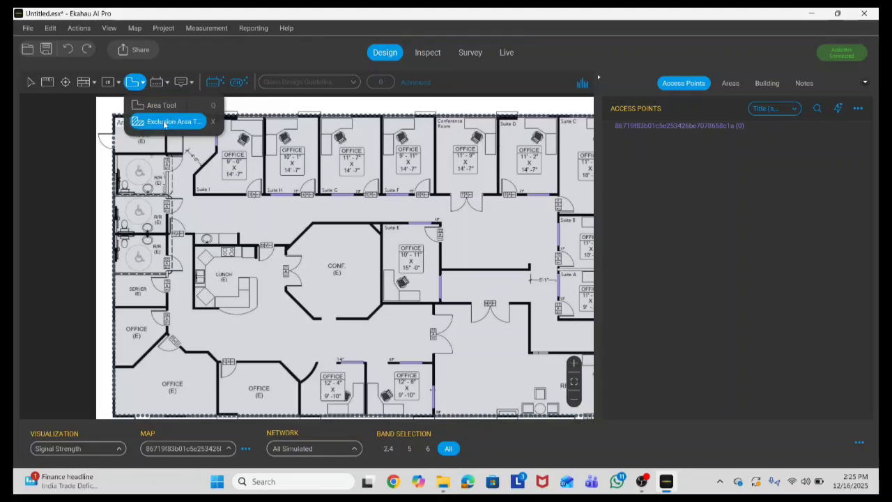
pyautogui.click(167, 122)
# Step: Exclude the three restrooms, reducing Area-1 from 440 m² to 422 m²
pyautogui.scroll(1, 110, 176)
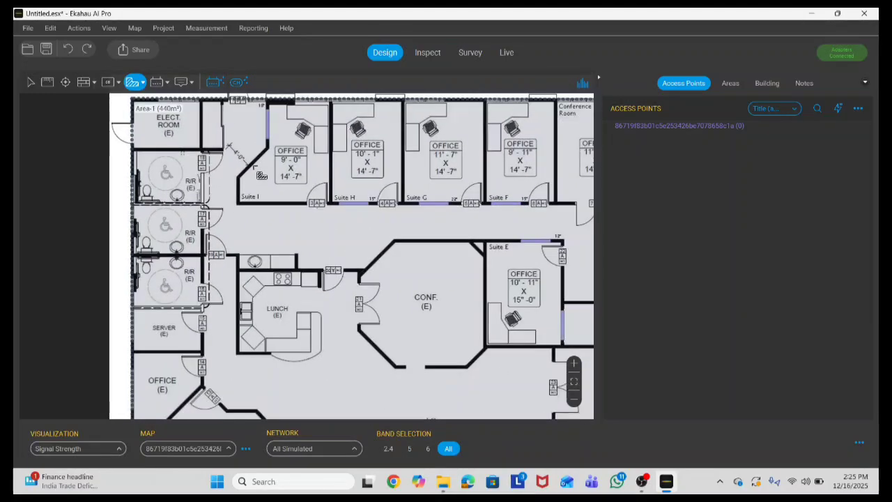
pyautogui.scroll(1, 150, 287)
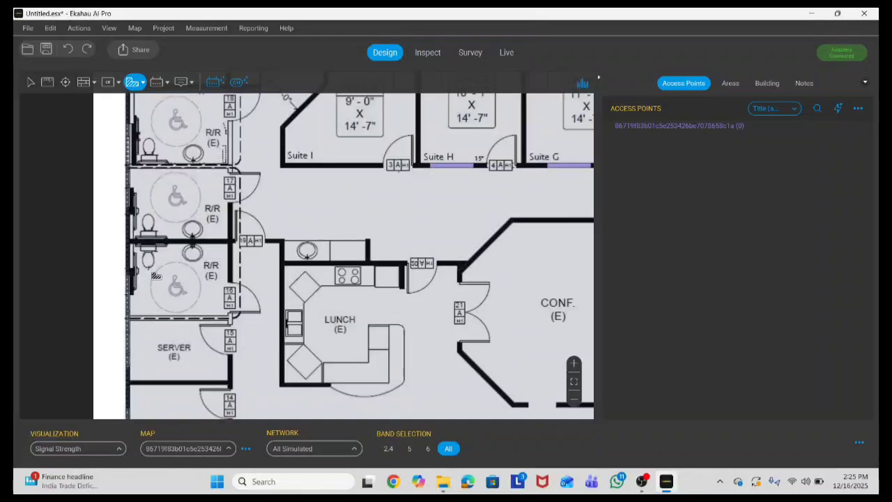
pyautogui.scroll(-1, 150, 277)
pyautogui.scroll(-2, 167, 310)
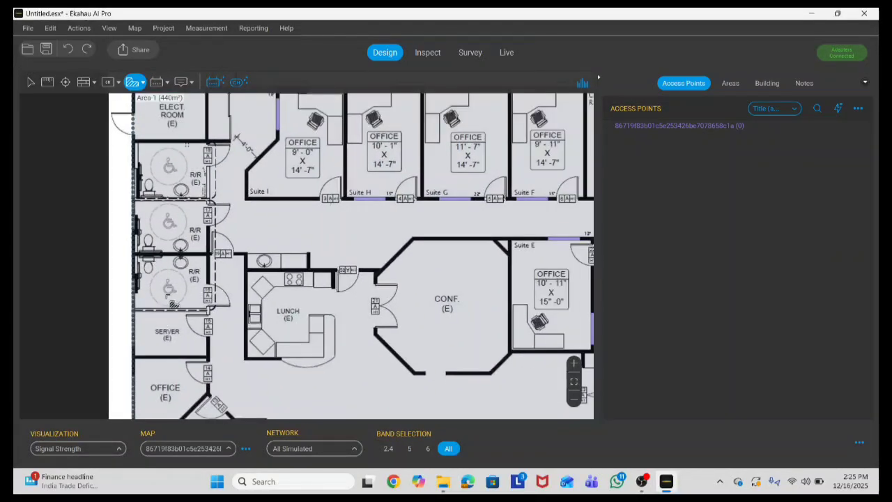
pyautogui.scroll(3, 160, 186)
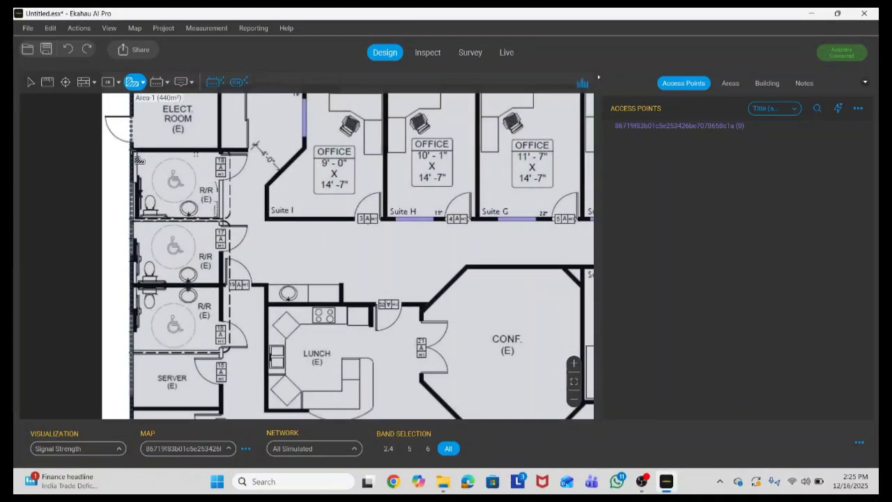
pyautogui.click(132, 151)
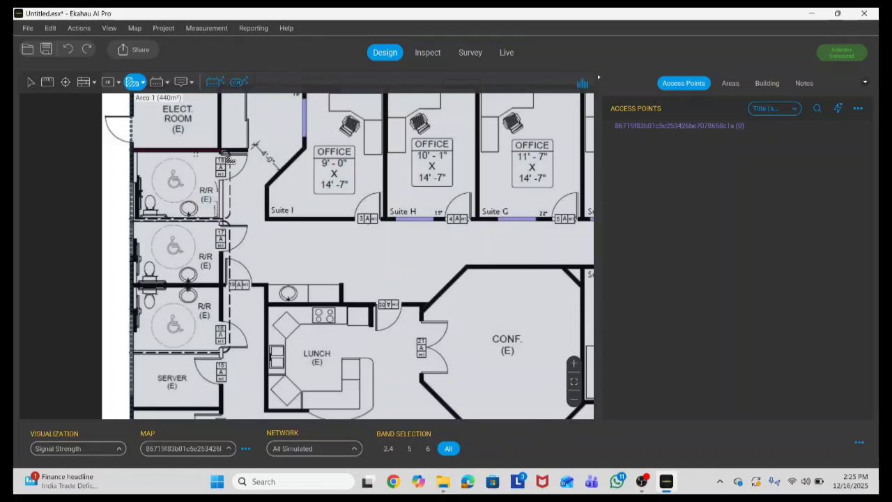
pyautogui.scroll(-1, 228, 161)
pyautogui.click(222, 315)
pyautogui.scroll(3, 229, 321)
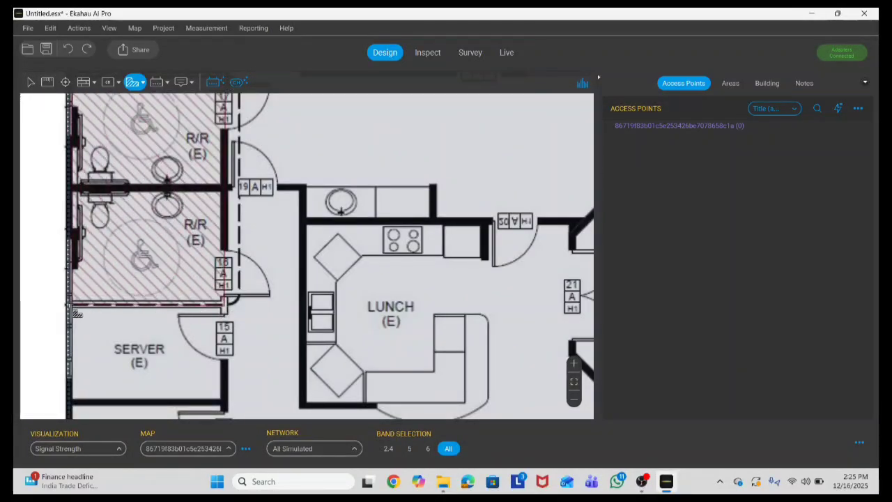
pyautogui.doubleClick(69, 304)
pyautogui.scroll(-3, 117, 316)
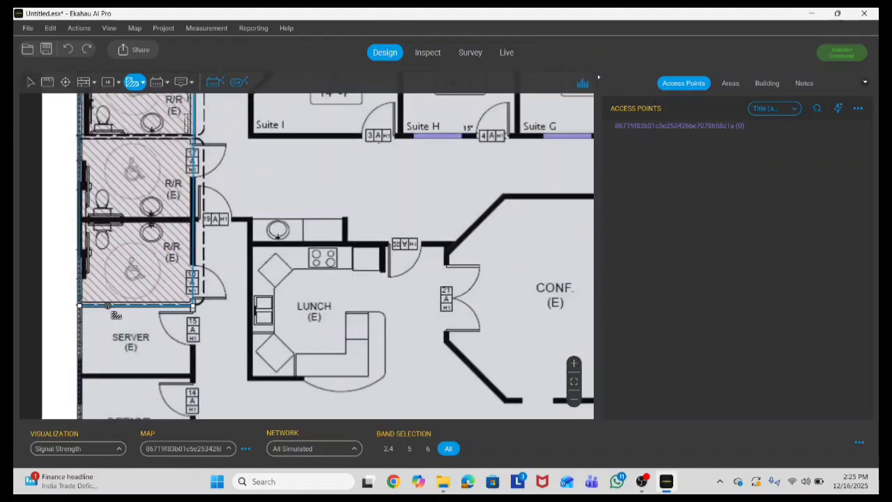
pyautogui.click(29, 82)
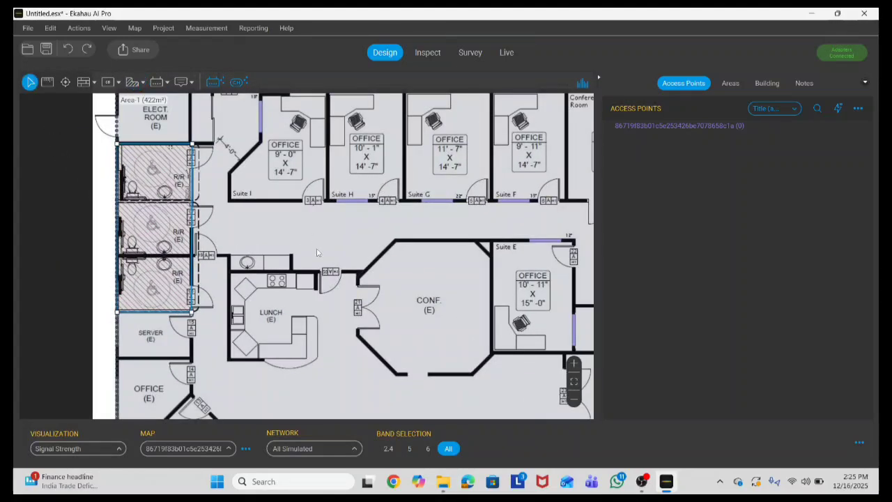
pyautogui.scroll(-3, 360, 272)
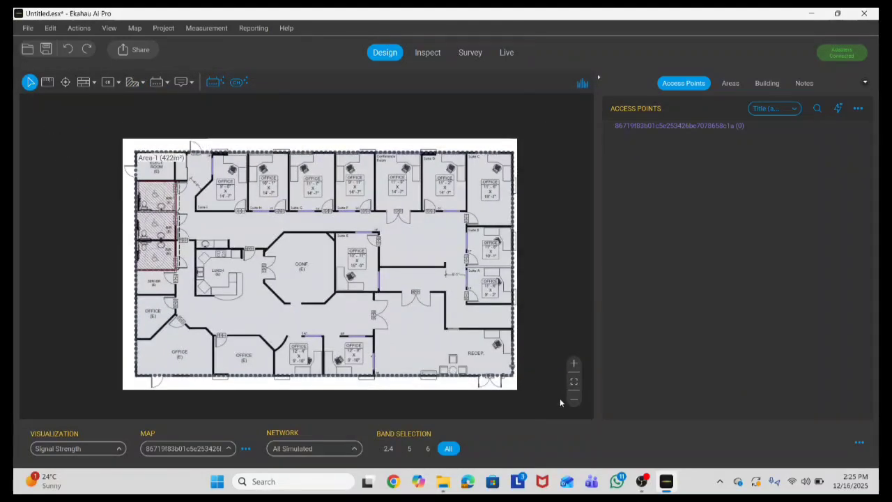
# Step: Fit the plan to the canvas and uncheck Areas and Exclusion Areas in the View menu
pyautogui.click(573, 383)
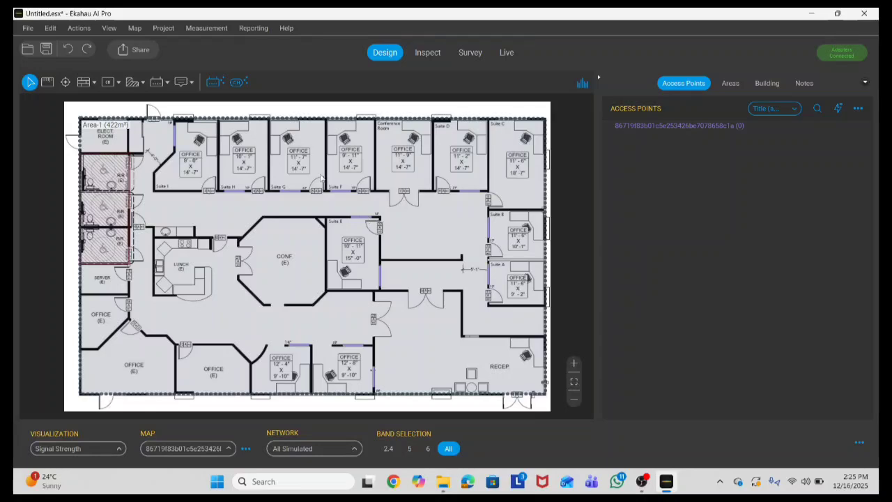
pyautogui.click(110, 27)
pyautogui.moveTo(140, 118)
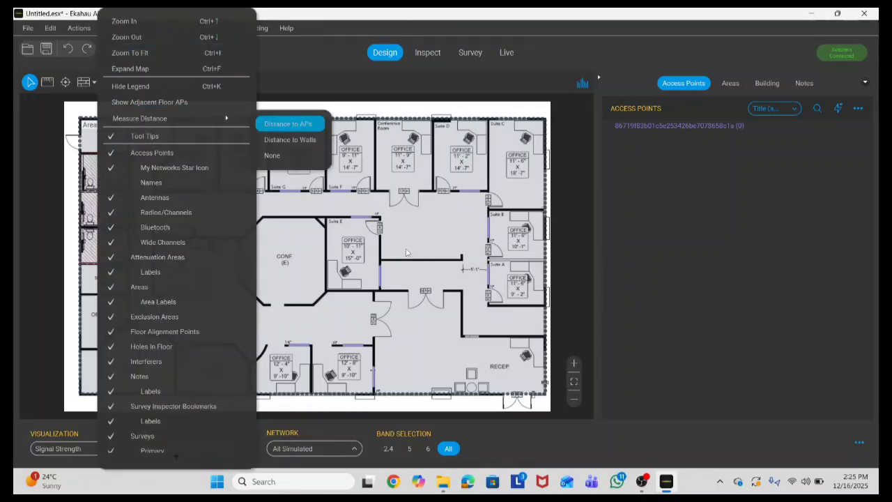
pyautogui.click(407, 252)
pyautogui.click(111, 29)
pyautogui.scroll(-3, 188, 365)
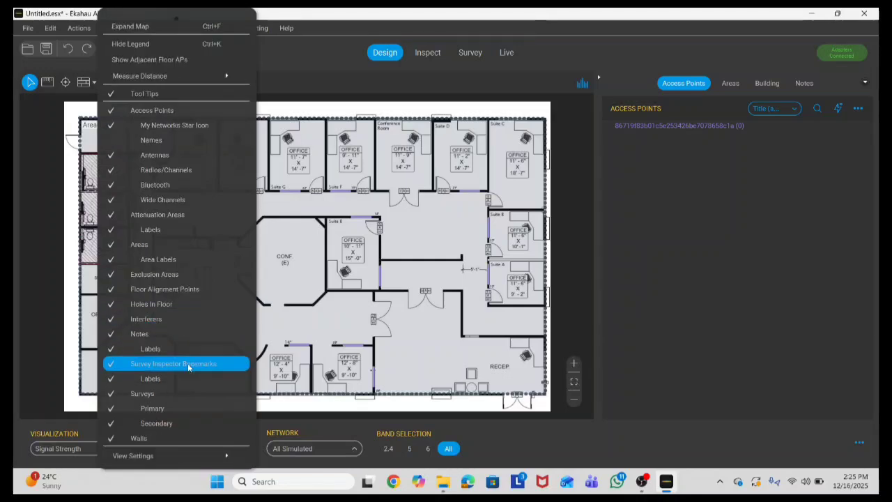
pyautogui.click(122, 247)
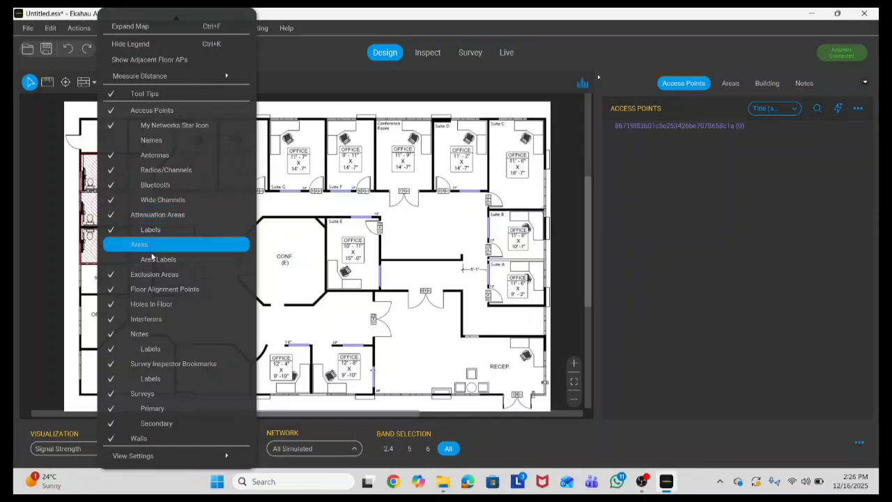
pyautogui.click(143, 277)
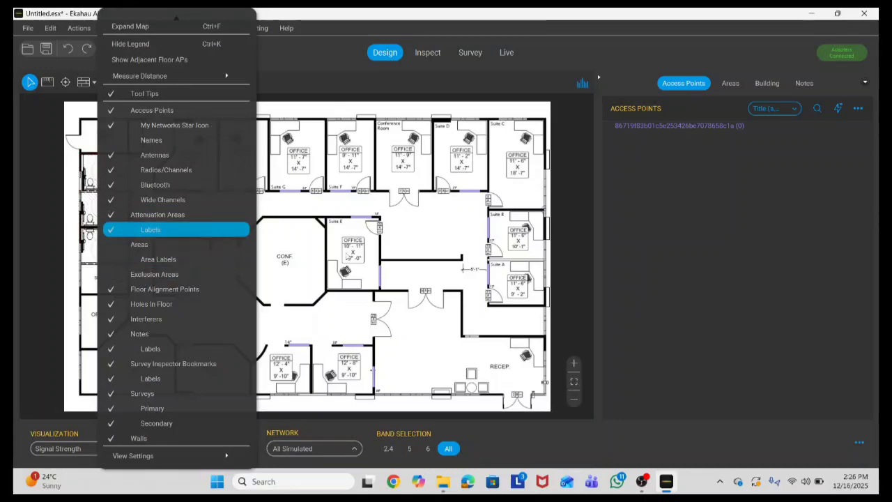
pyautogui.click(93, 156)
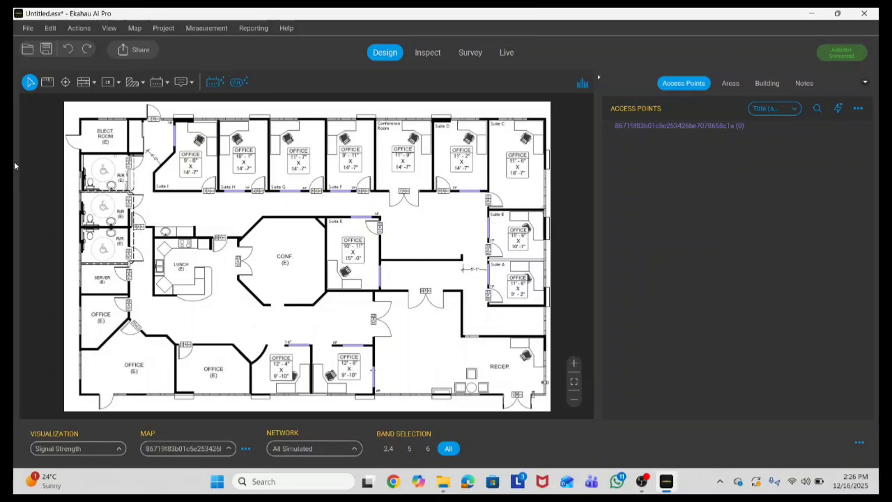
# Step: Choose the straight-wall drawing mode and zoom in on the floor plan
pyautogui.click(84, 82)
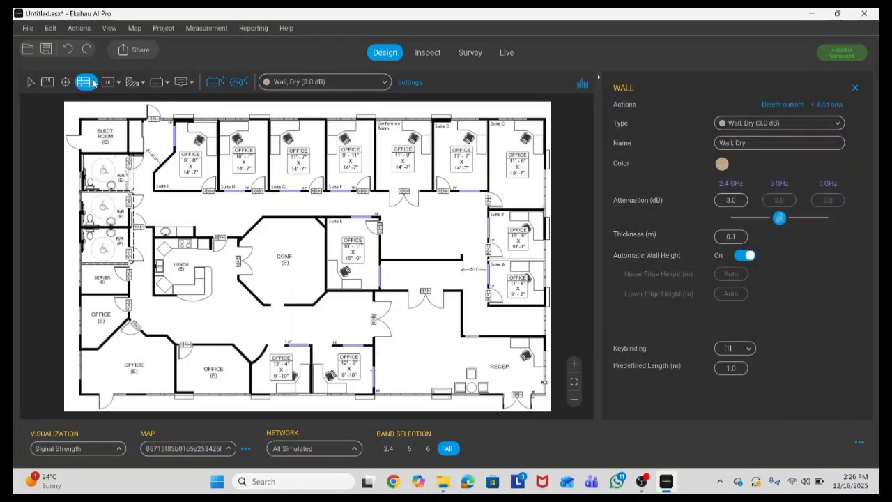
pyautogui.click(94, 82)
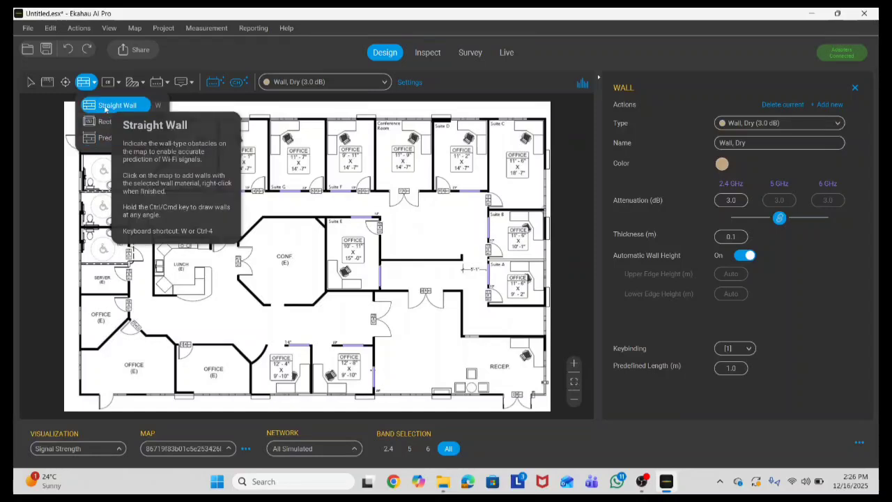
pyautogui.click(106, 106)
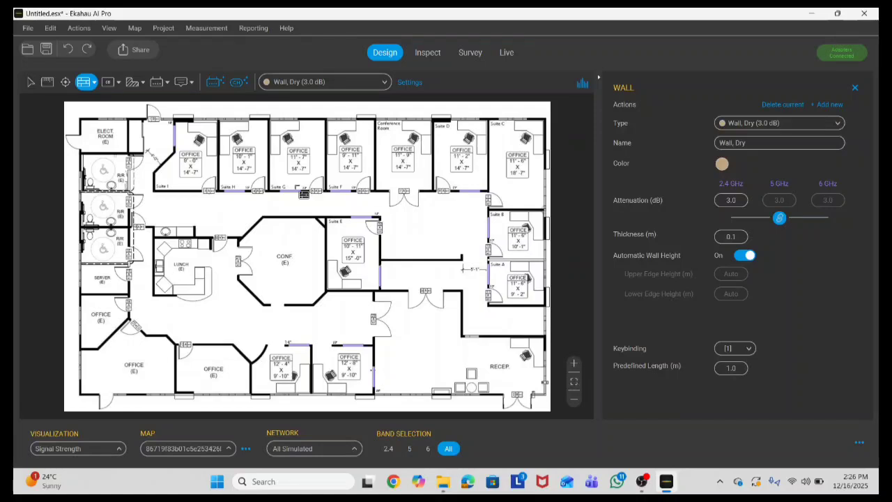
pyautogui.scroll(1, 273, 170)
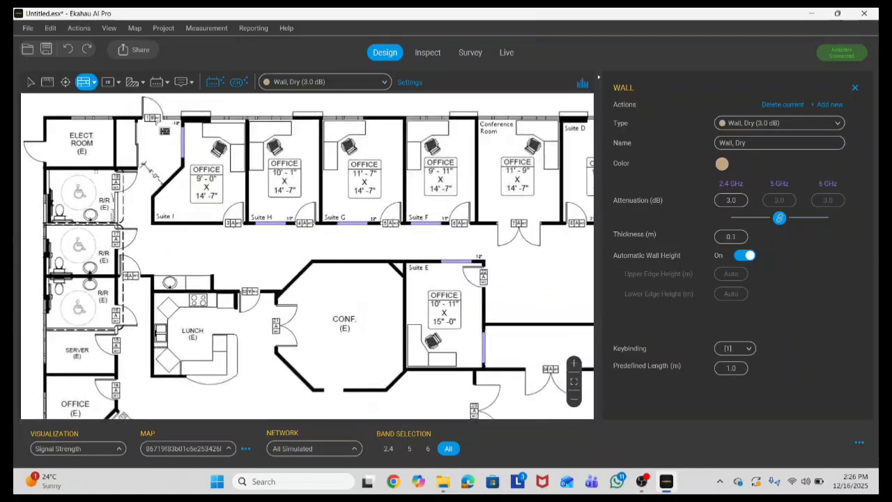
pyautogui.scroll(1, 307, 187)
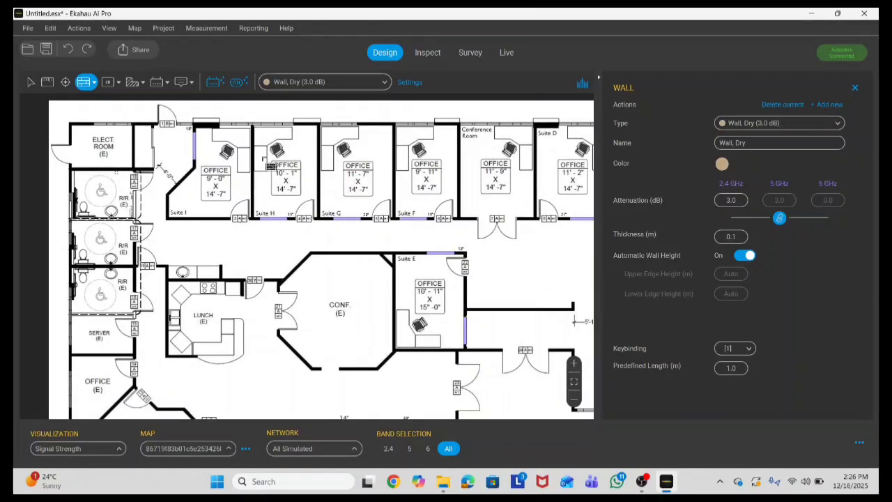
pyautogui.scroll(1, 183, 139)
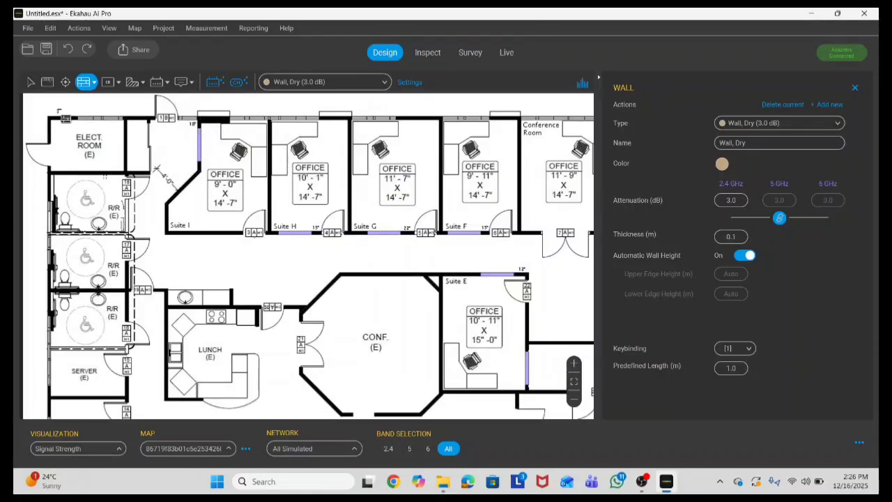
pyautogui.scroll(5, 221, 132)
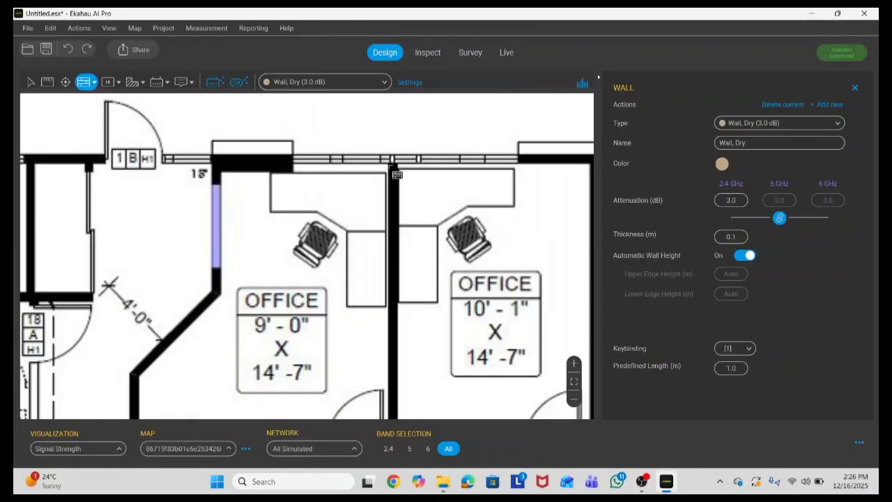
pyautogui.scroll(-3, 391, 170)
pyautogui.scroll(-4, 252, 335)
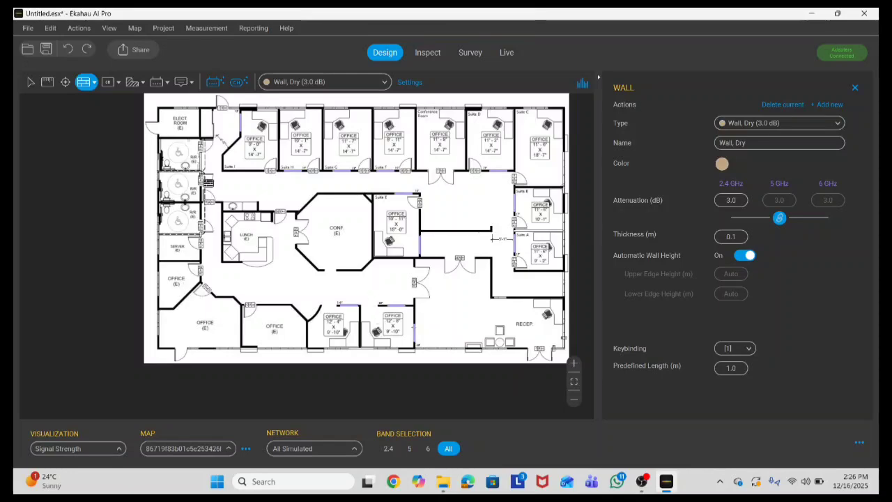
pyautogui.scroll(2, 152, 174)
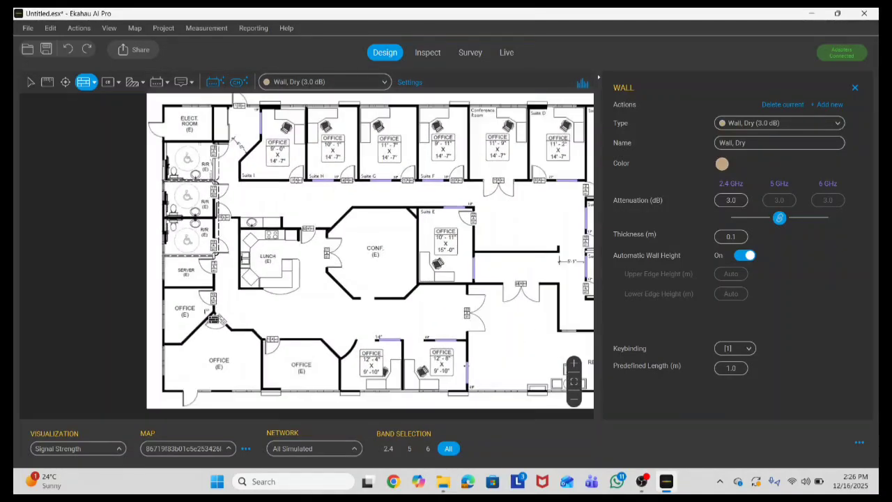
pyautogui.scroll(1, 418, 115)
pyautogui.scroll(3, 441, 111)
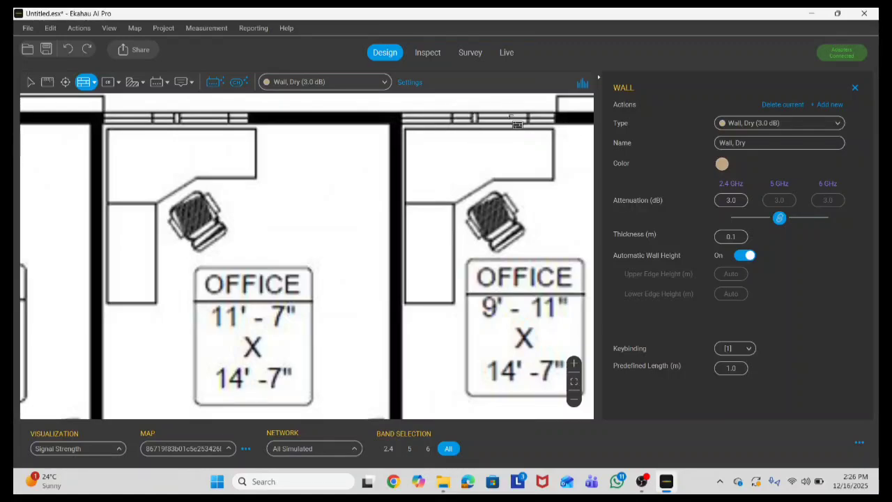
# Step: Set the wall type to Wall, Concrete (12.0 dB), 0.5 m thick
pyautogui.scroll(-5, 362, 142)
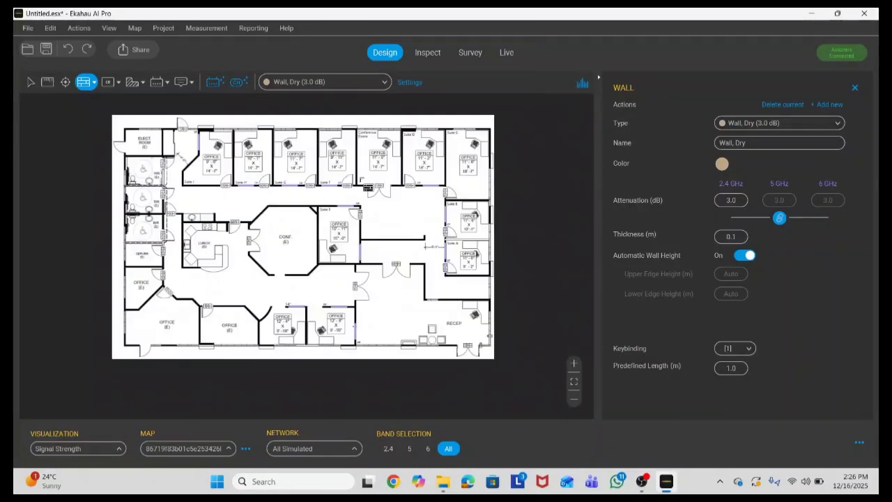
pyautogui.scroll(5, 343, 194)
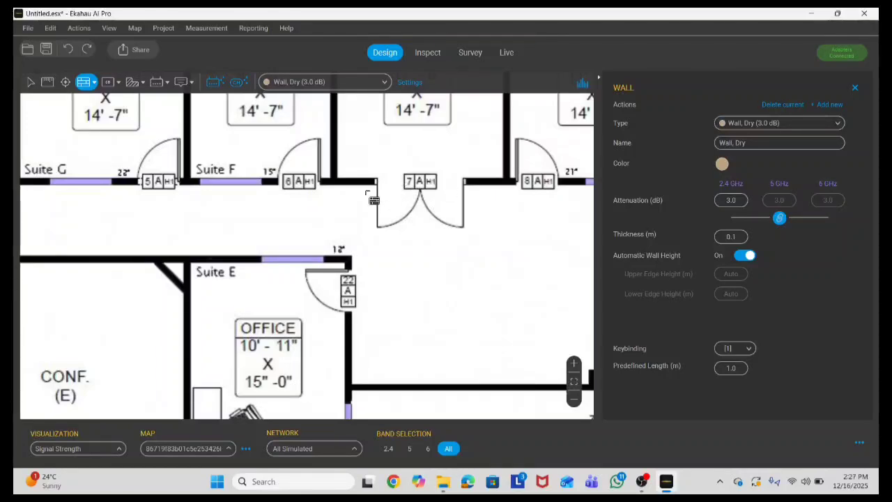
pyautogui.scroll(-3, 360, 224)
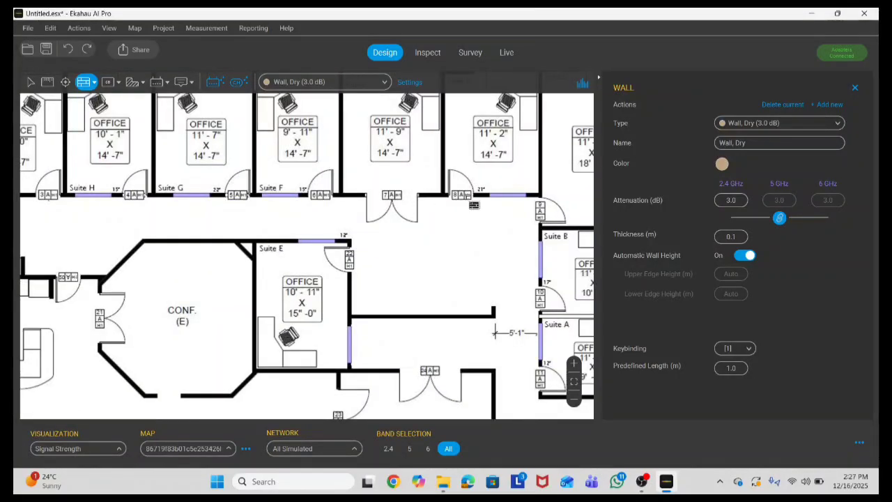
pyautogui.scroll(-2, 443, 203)
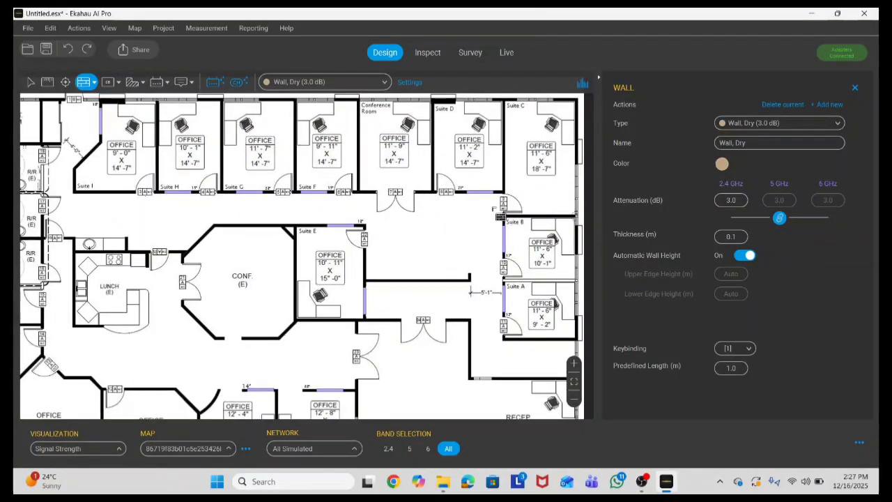
pyautogui.scroll(-3, 456, 171)
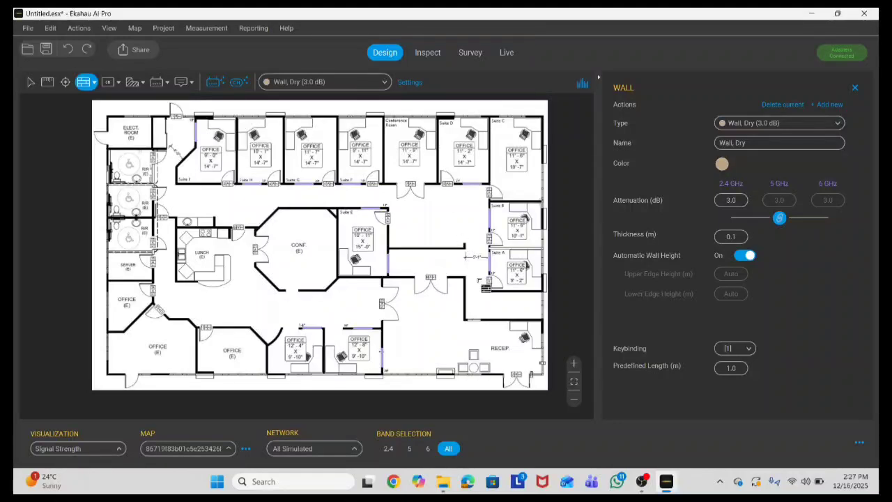
pyautogui.scroll(5, 465, 257)
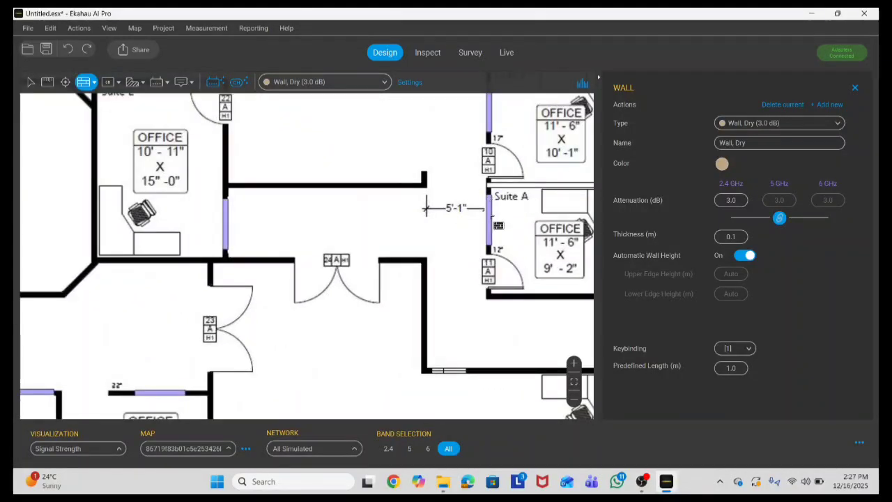
pyautogui.scroll(-1, 493, 218)
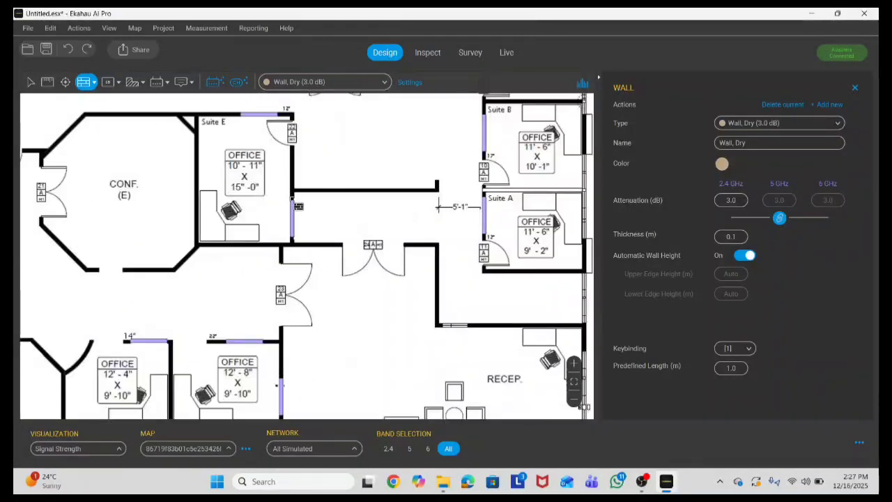
pyautogui.scroll(-1, 409, 198)
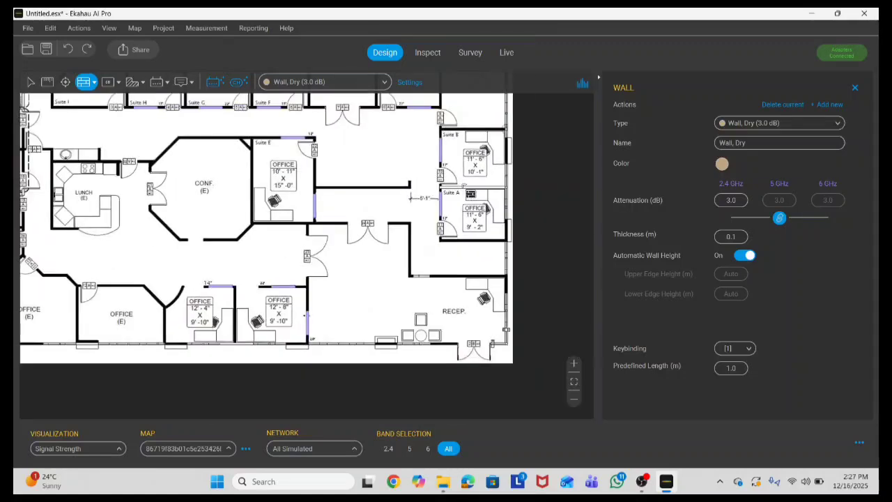
pyautogui.scroll(1, 424, 123)
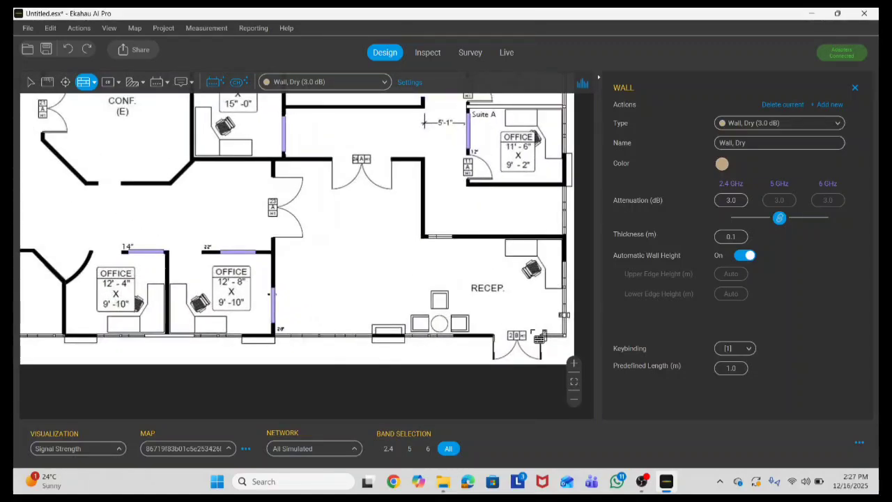
pyautogui.scroll(-3, 536, 336)
pyautogui.scroll(-2, 401, 327)
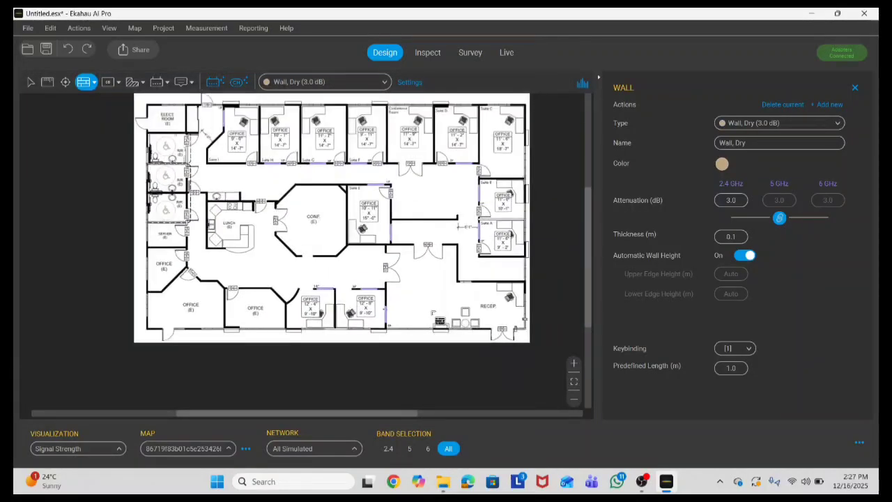
pyautogui.scroll(1, 420, 148)
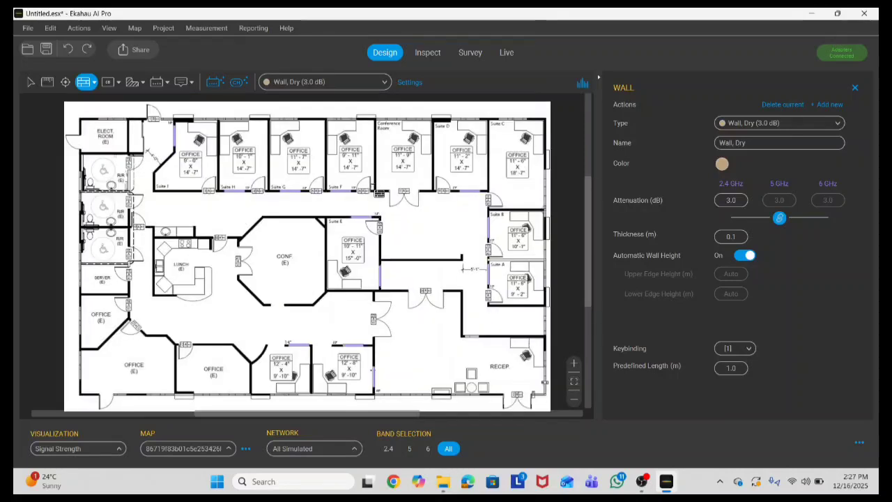
pyautogui.click(382, 85)
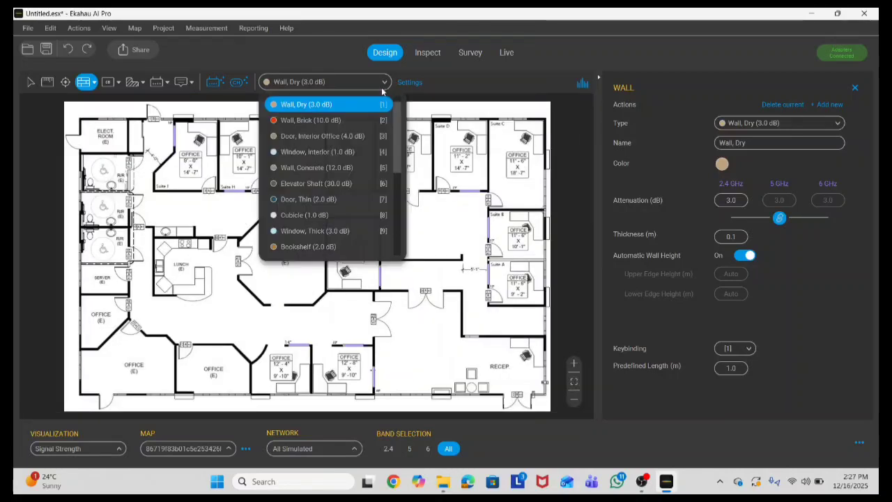
pyautogui.click(303, 170)
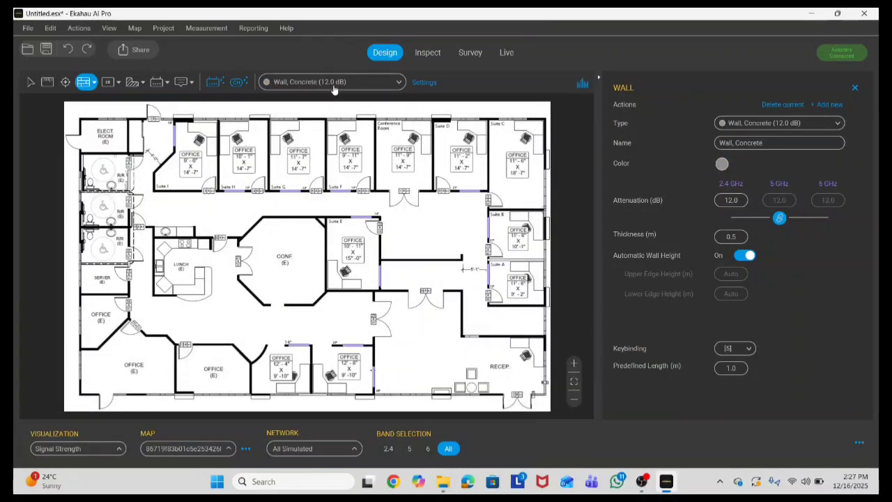
# Step: Draw 12.0 dB concrete walls up the electrical room's left side and along the top edge to the next corner
pyautogui.scroll(4, 80, 124)
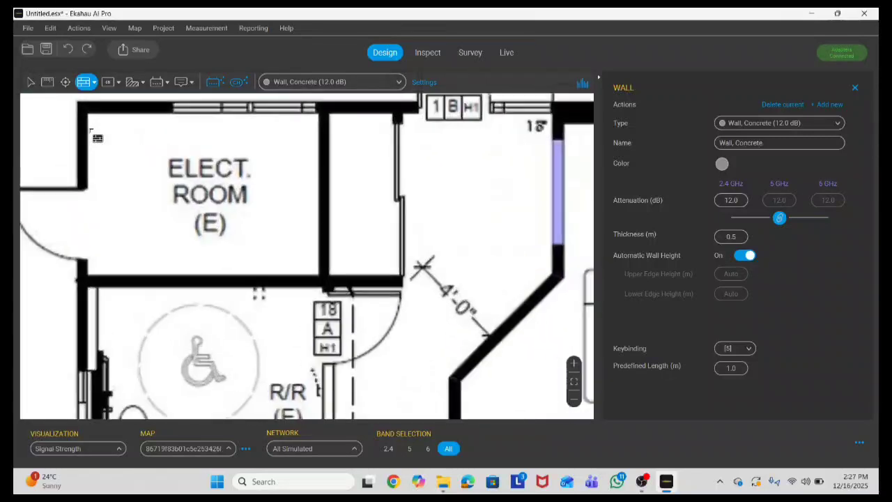
pyautogui.click(83, 193)
pyautogui.scroll(-3, 90, 200)
pyautogui.scroll(5, 90, 199)
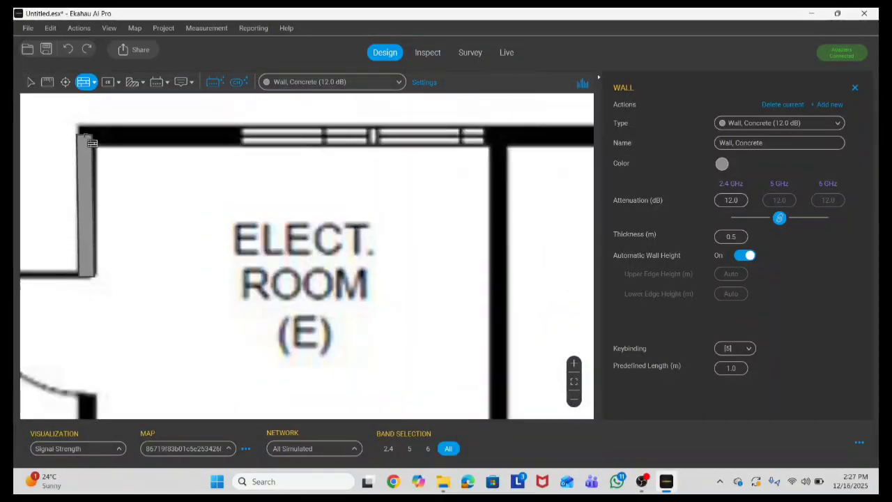
pyautogui.click(89, 141)
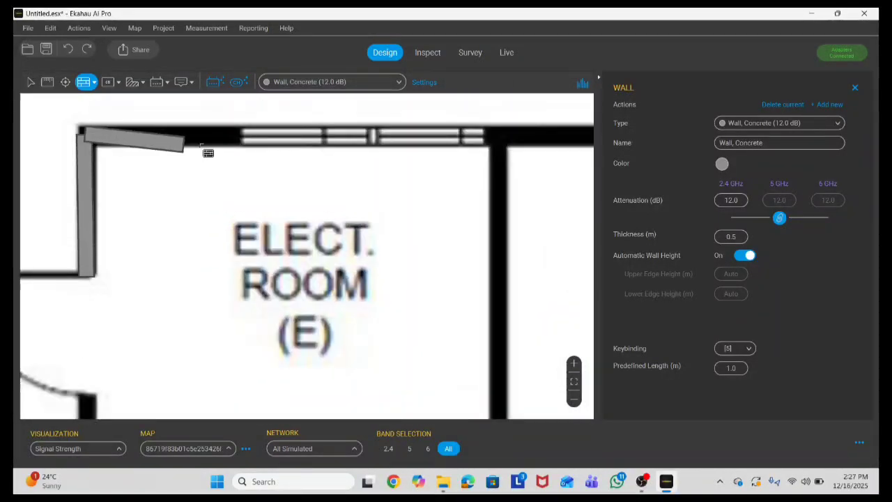
pyautogui.click(241, 135)
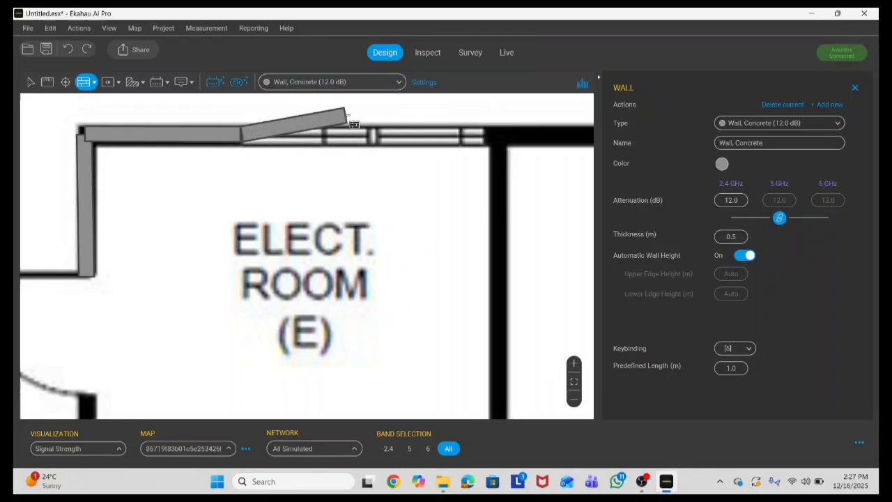
pyautogui.click(486, 140)
pyautogui.scroll(-3, 469, 153)
pyautogui.scroll(2, 469, 153)
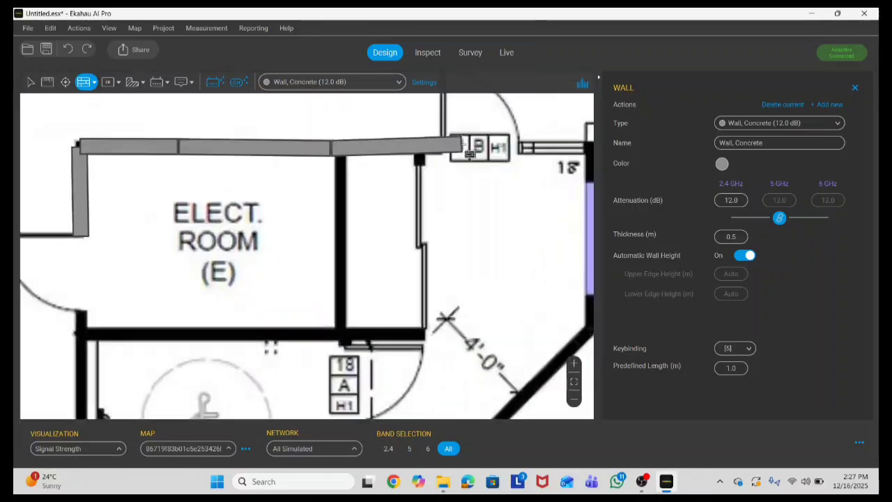
pyautogui.scroll(-2, 291, 166)
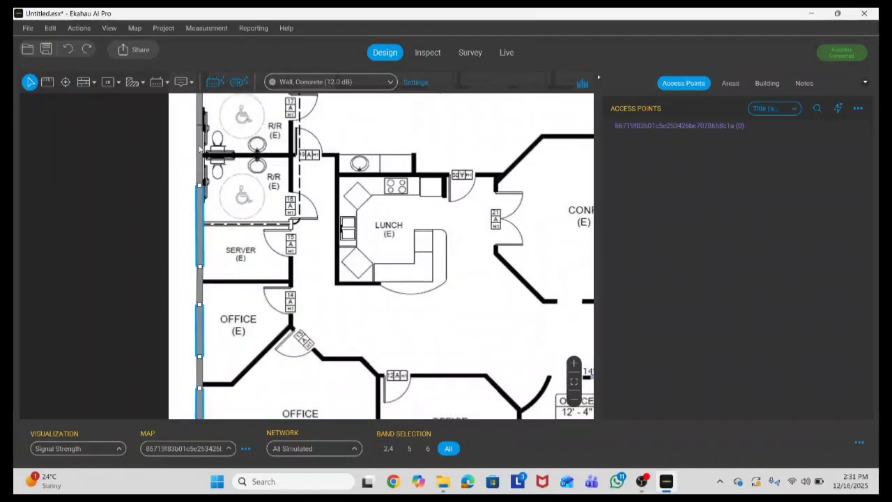
# Step: Change the left exterior wall segments beside the restrooms from concrete to Window, Thick (3.0 dB)
pyautogui.scroll(-3, 212, 233)
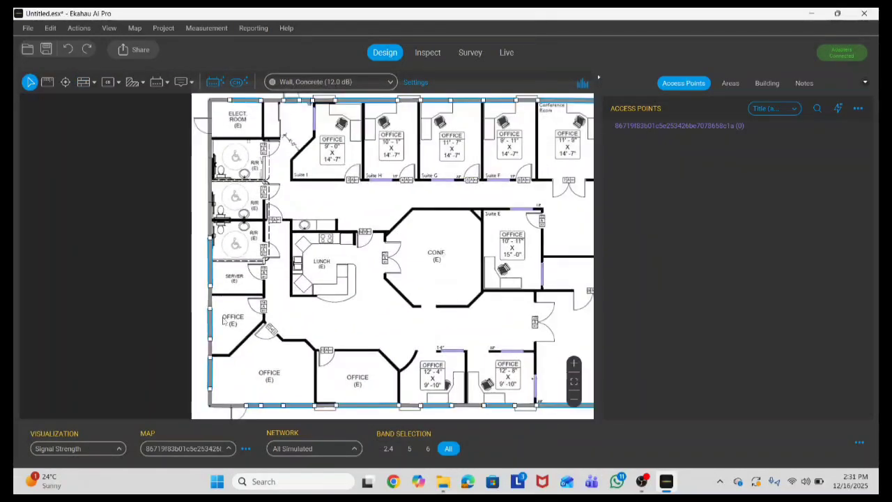
pyautogui.scroll(5, 209, 223)
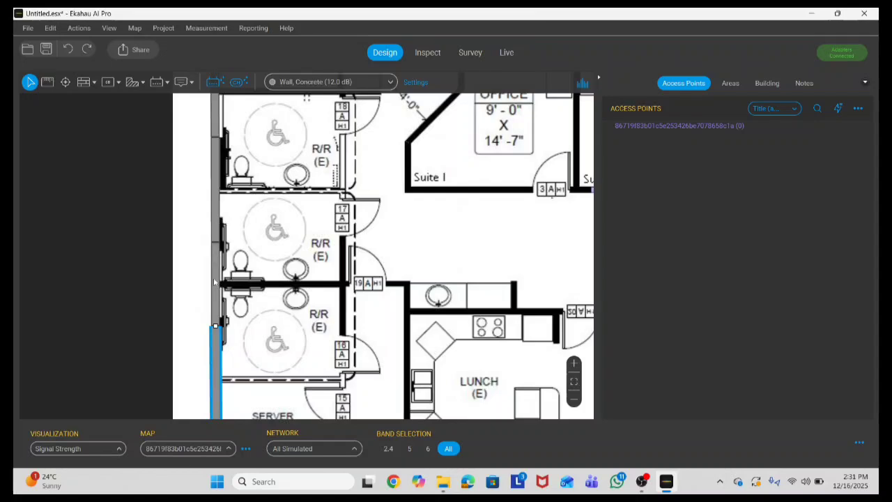
pyautogui.scroll(-2, 218, 216)
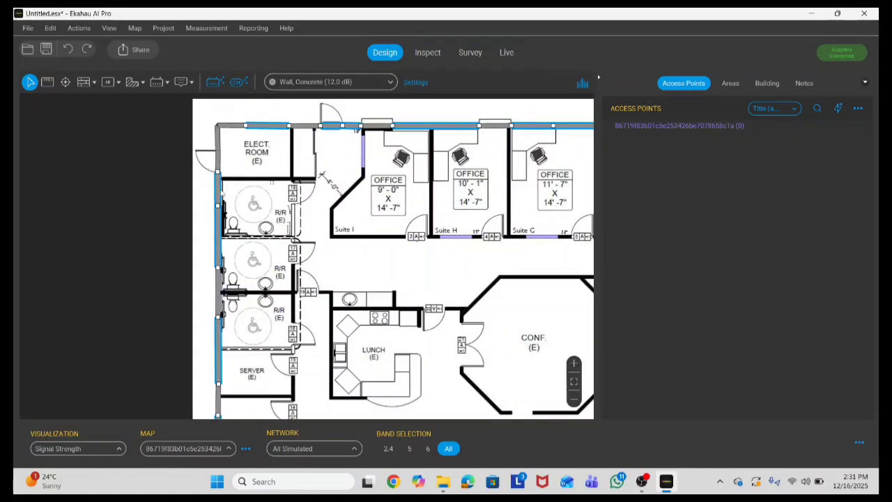
pyautogui.rightClick(221, 191)
pyautogui.click(258, 210)
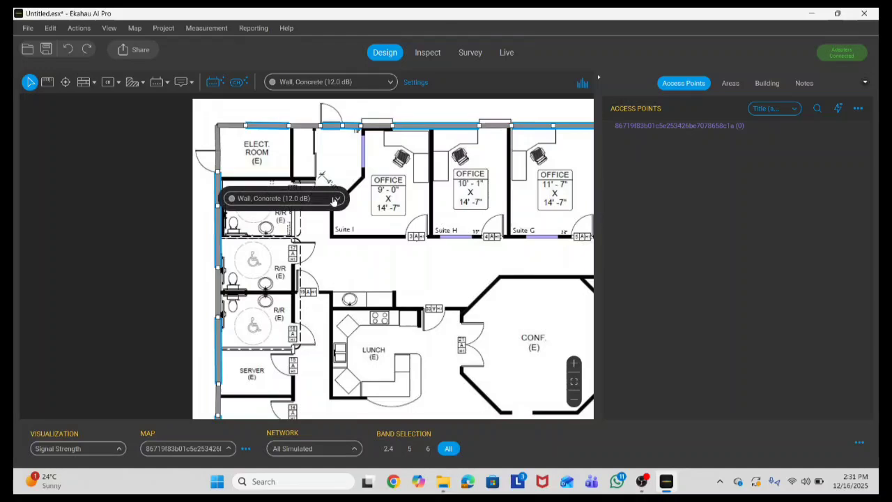
pyautogui.click(336, 199)
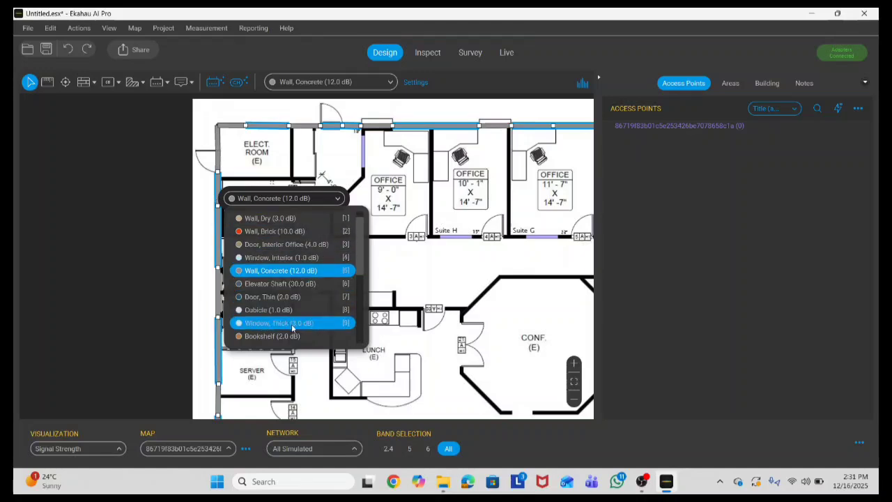
pyautogui.click(280, 324)
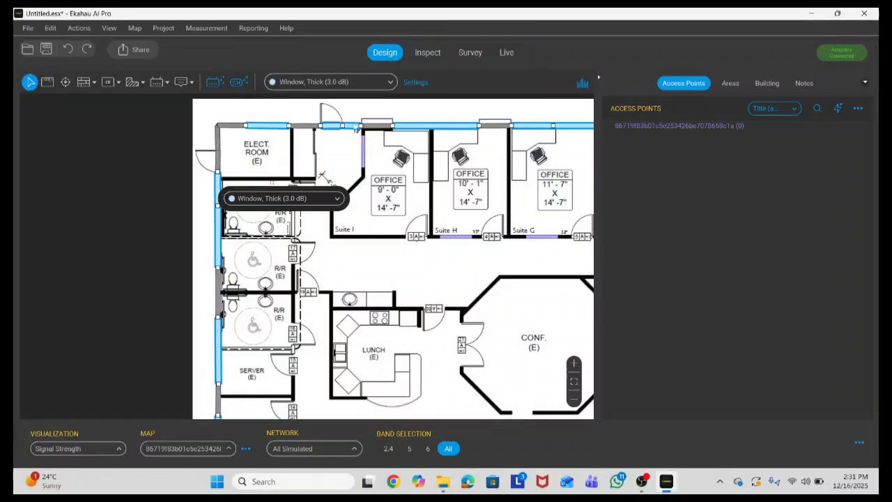
pyautogui.click(343, 162)
pyautogui.scroll(-5, 223, 149)
# Step: Fit the whole walled floor plan to the screen and stop wall drawing, returning to Select
pyautogui.scroll(7, 276, 263)
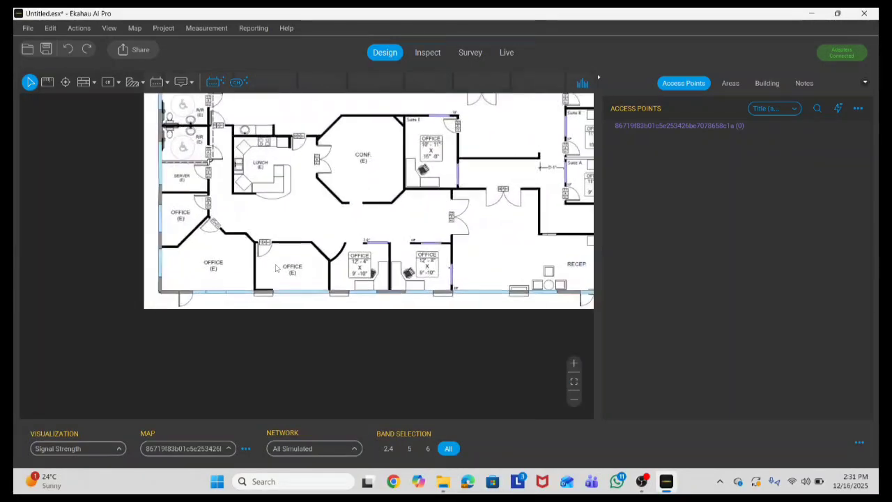
pyautogui.scroll(-6, 281, 302)
pyautogui.scroll(2, 377, 204)
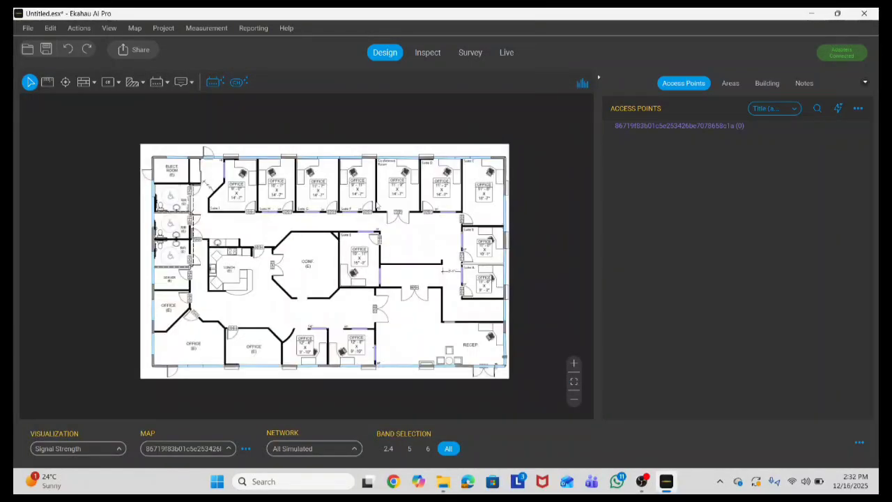
pyautogui.scroll(3, 387, 216)
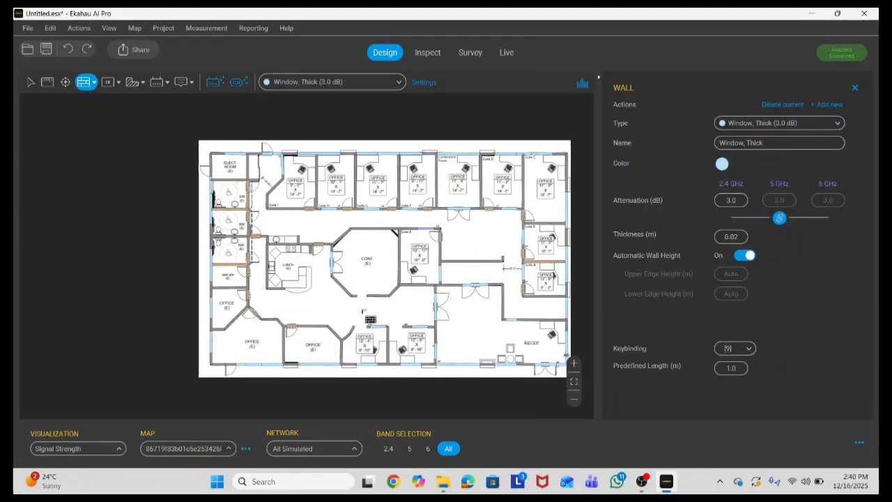
pyautogui.click(573, 383)
pyautogui.press('Escape')
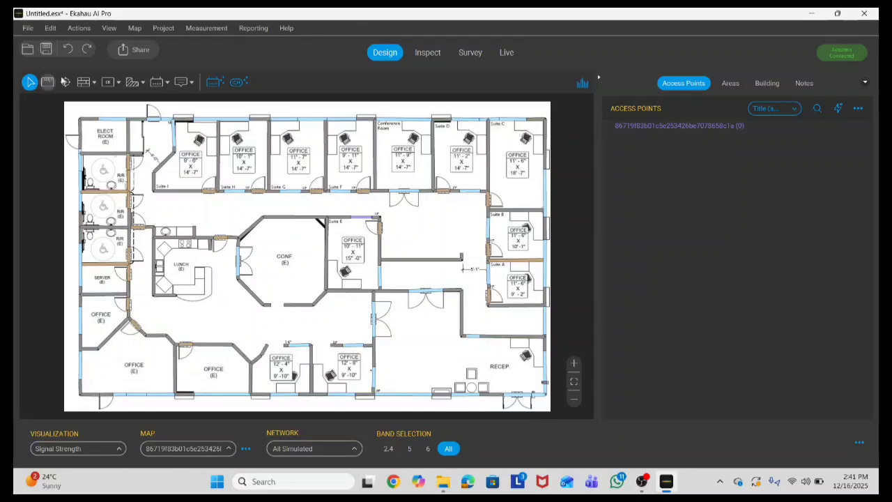
# Step: Auto-create Area-1 (422 m²) around the whole building with the Area tool, then return to Select
pyautogui.click(142, 82)
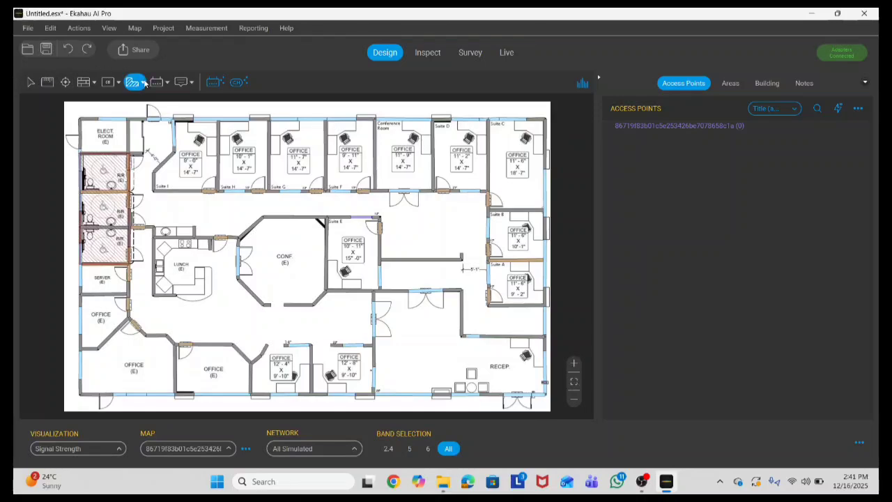
pyautogui.click(144, 82)
pyautogui.click(138, 104)
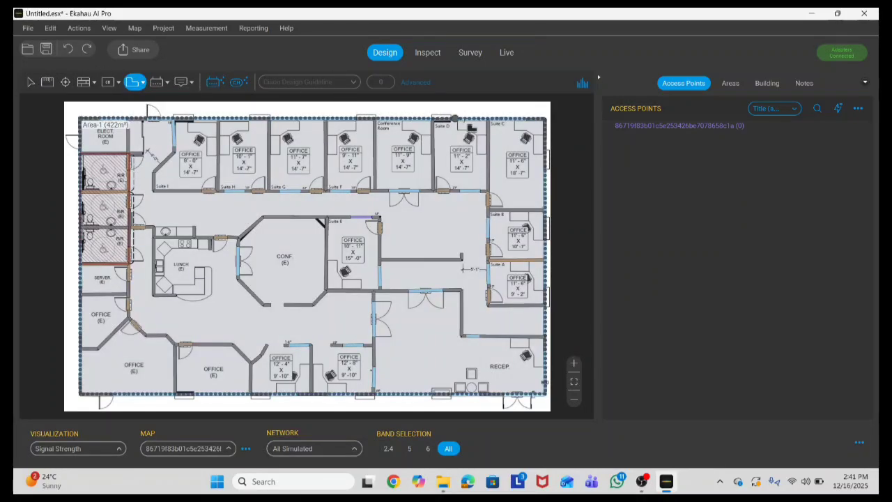
pyautogui.click(30, 82)
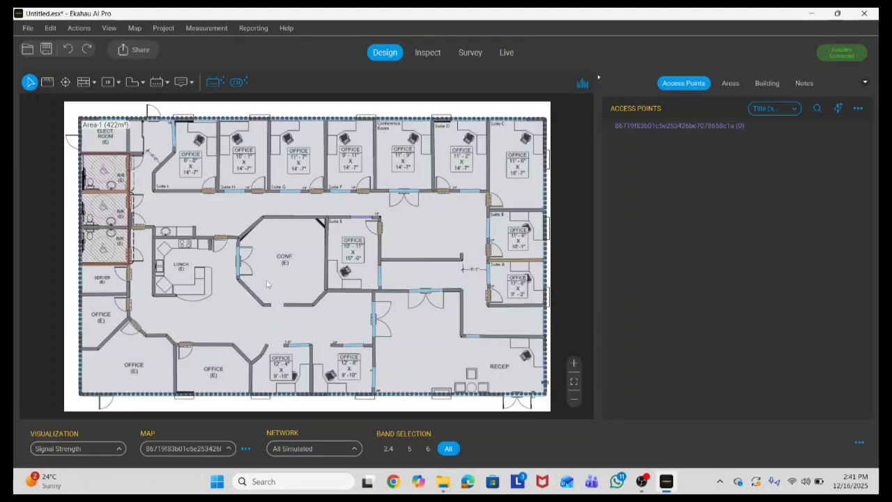
pyautogui.scroll(3, 212, 374)
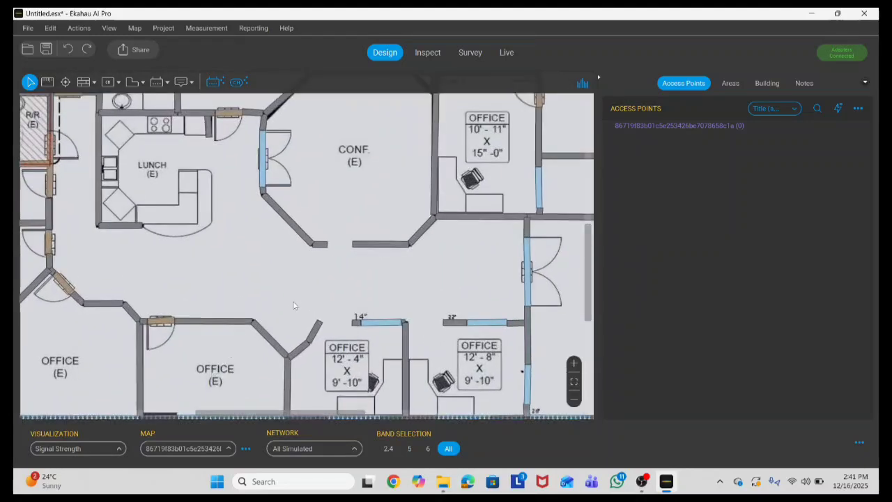
pyautogui.scroll(-1, 255, 333)
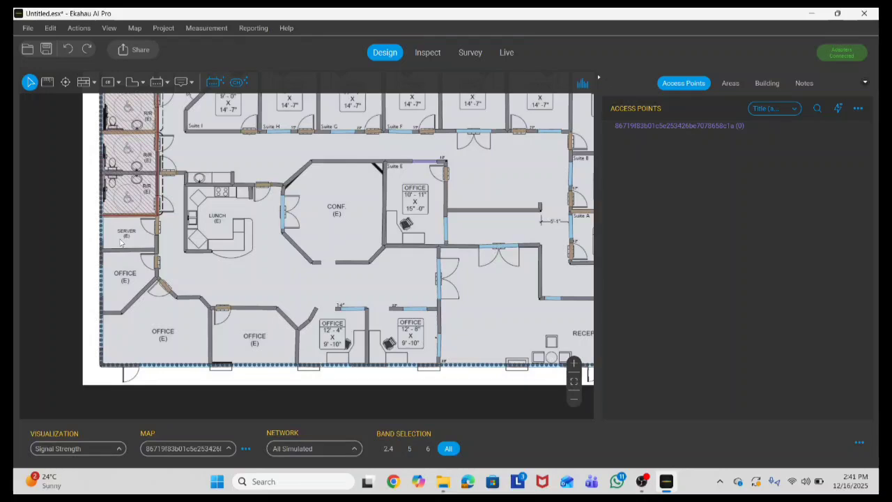
pyautogui.scroll(-2, 163, 282)
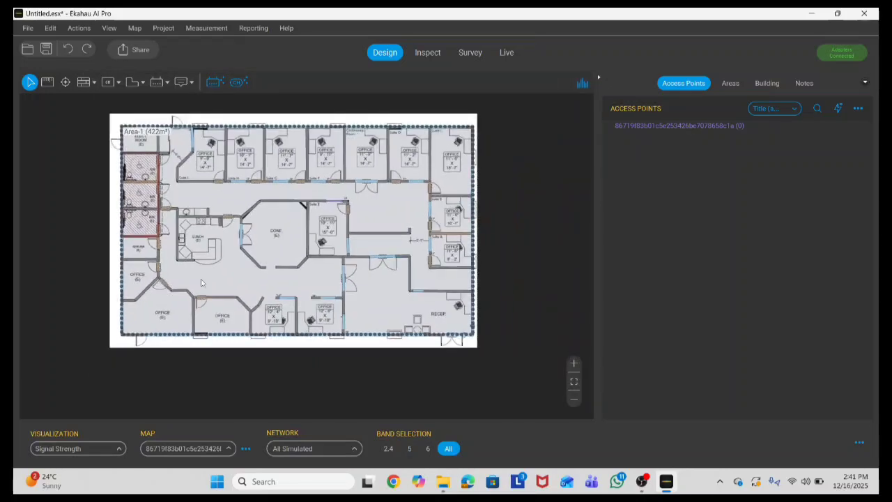
pyautogui.scroll(1, 348, 160)
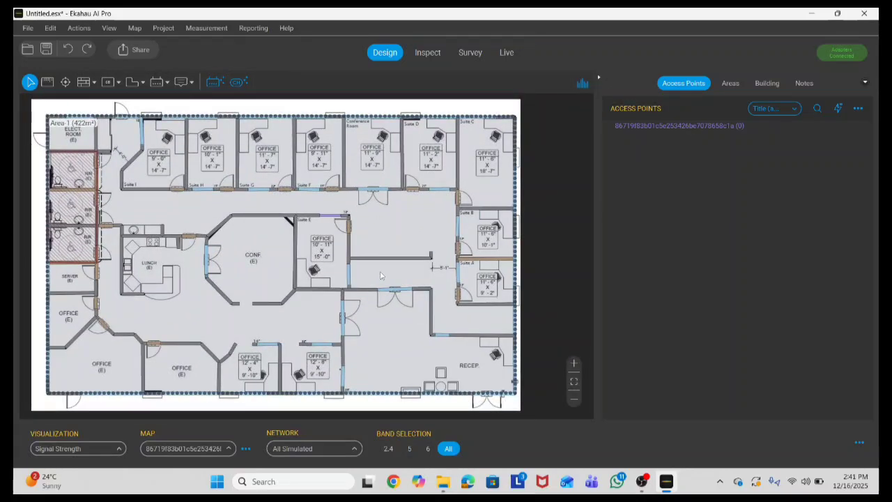
pyautogui.scroll(-1, 374, 264)
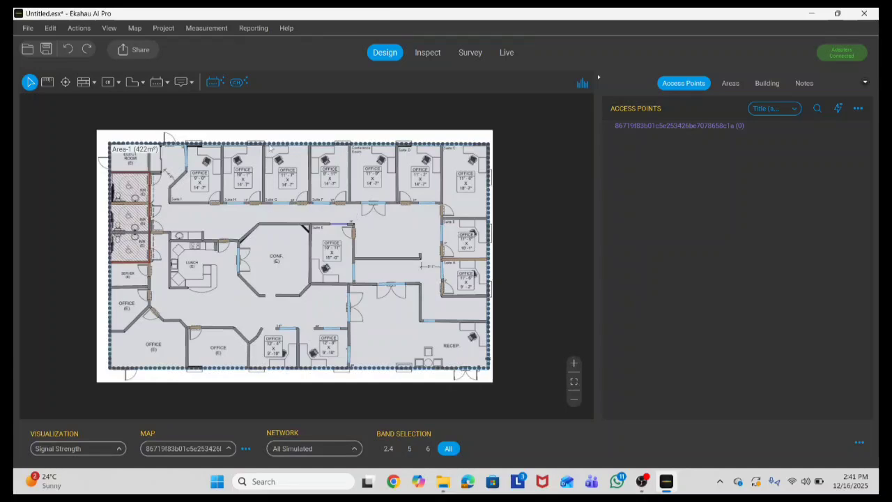
# Step: Add a map note reading '35 Users on this floor' at the plan's top edge
pyautogui.click(184, 82)
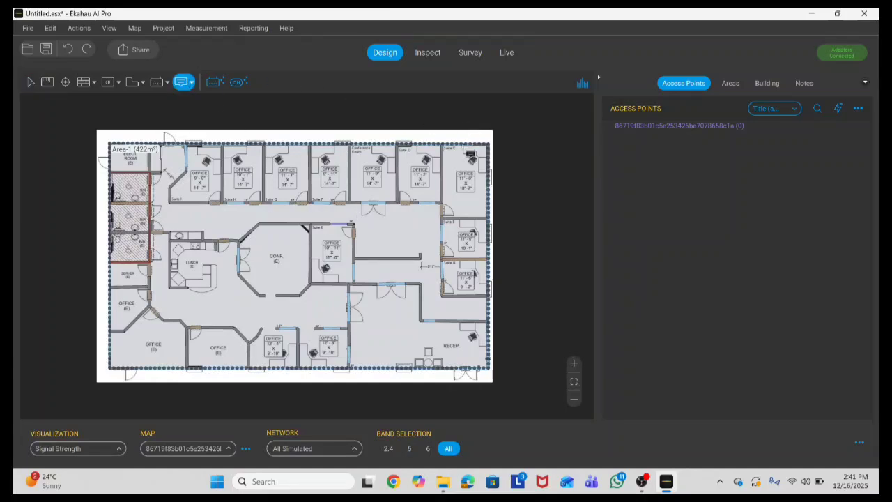
pyautogui.click(426, 130)
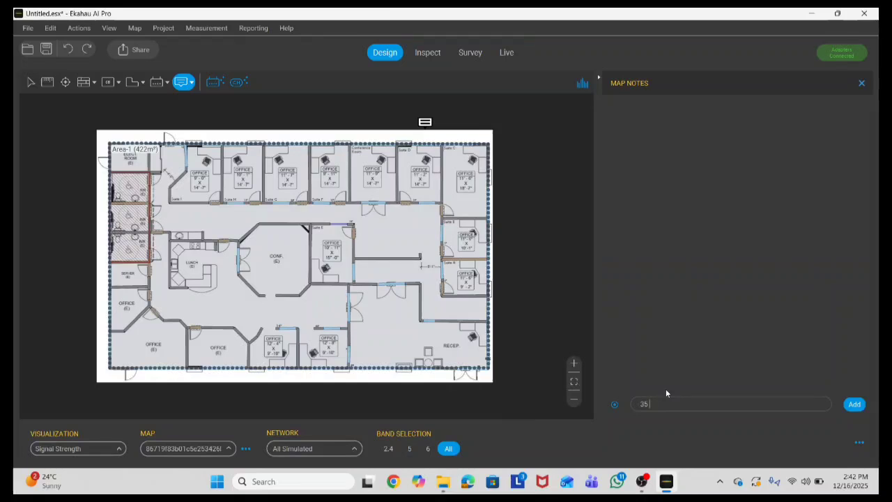
pyautogui.write('35 Users on this floor')
pyautogui.click(854, 404)
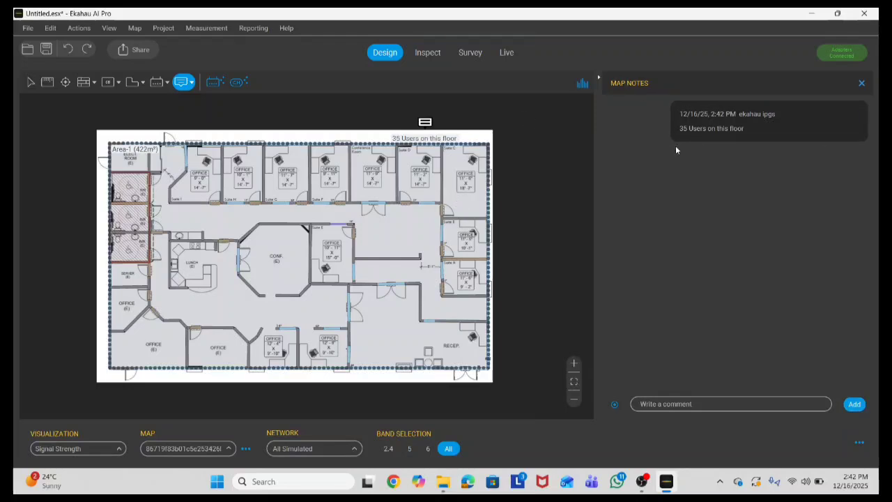
# Step: Return to the Select tool and fit the whole floor plan in view
pyautogui.click(30, 82)
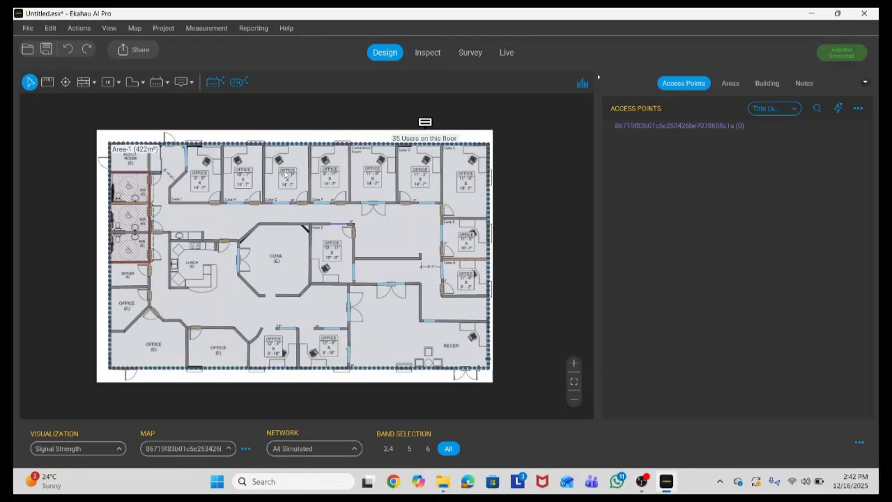
pyautogui.scroll(5, 272, 161)
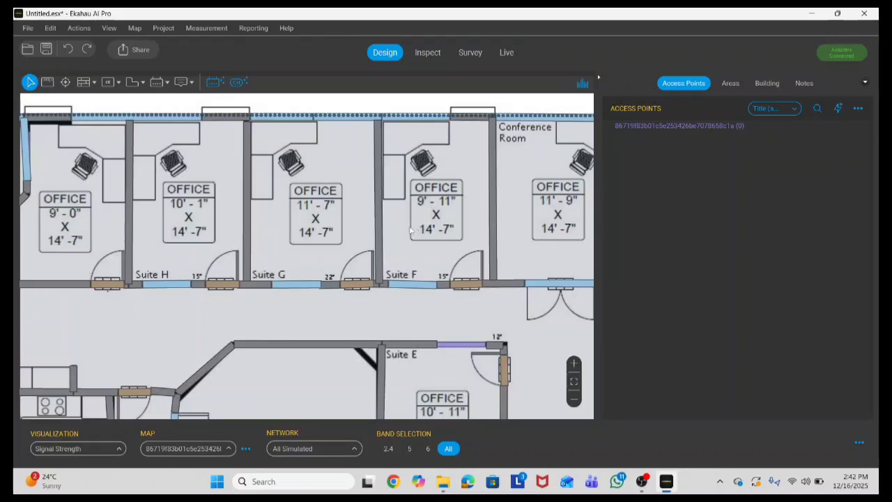
pyautogui.scroll(-5, 411, 232)
pyautogui.click(574, 381)
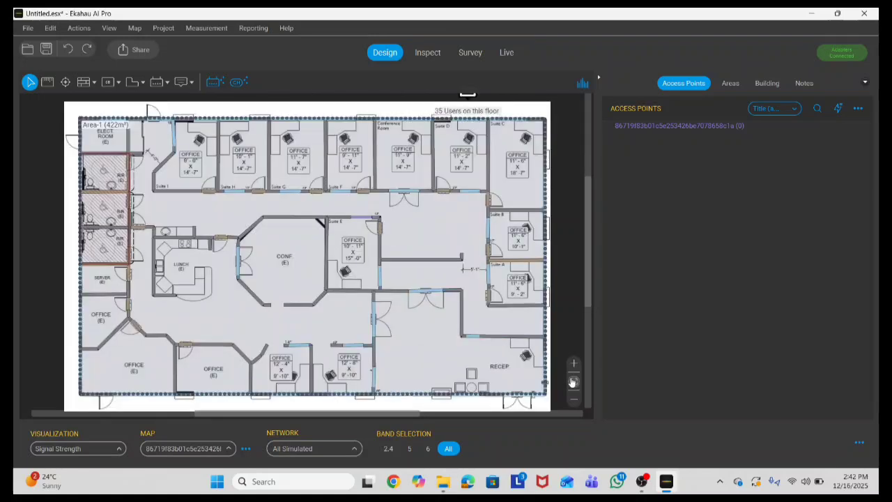
pyautogui.scroll(-1, 455, 234)
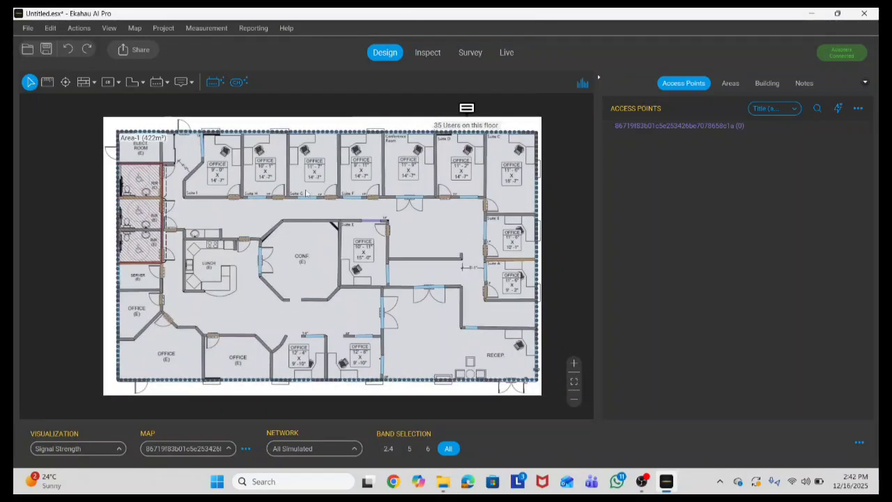
# Step: Add a requirement to Area-1 for 35 Wi-Fi 6E smartphones at High SLA (4 Mbps)
pyautogui.click(730, 84)
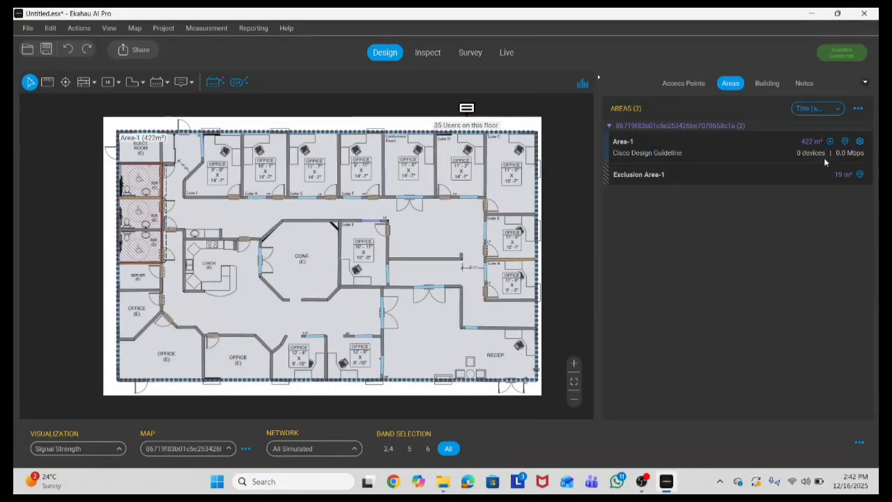
pyautogui.click(859, 141)
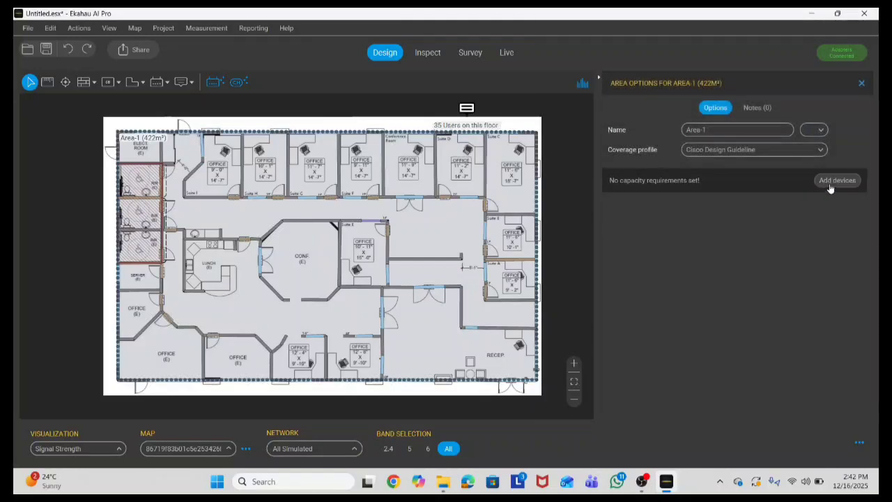
pyautogui.click(830, 187)
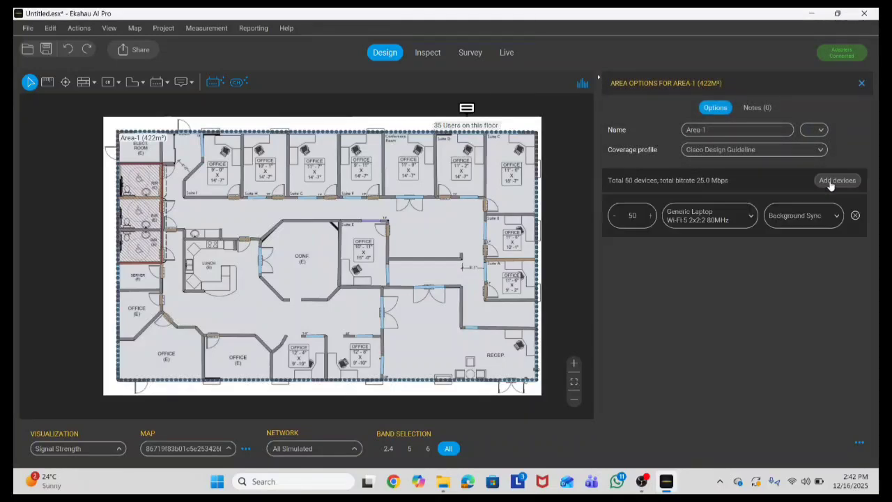
pyautogui.click(750, 218)
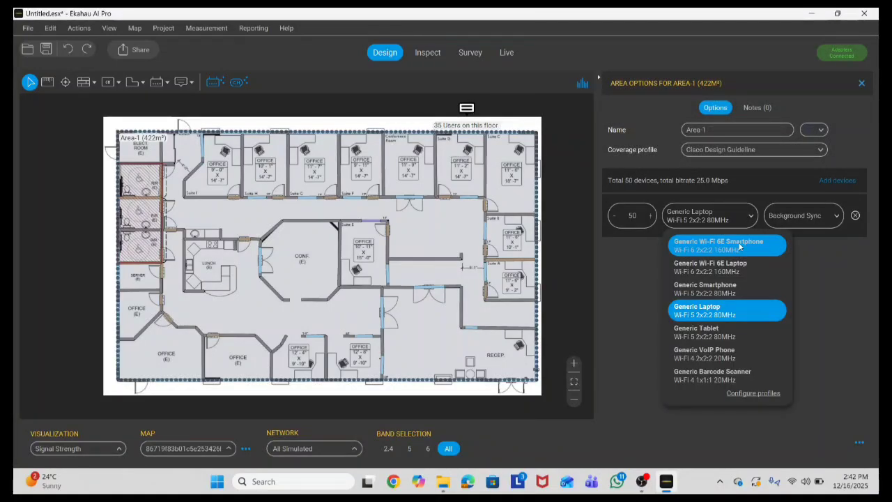
pyautogui.click(739, 244)
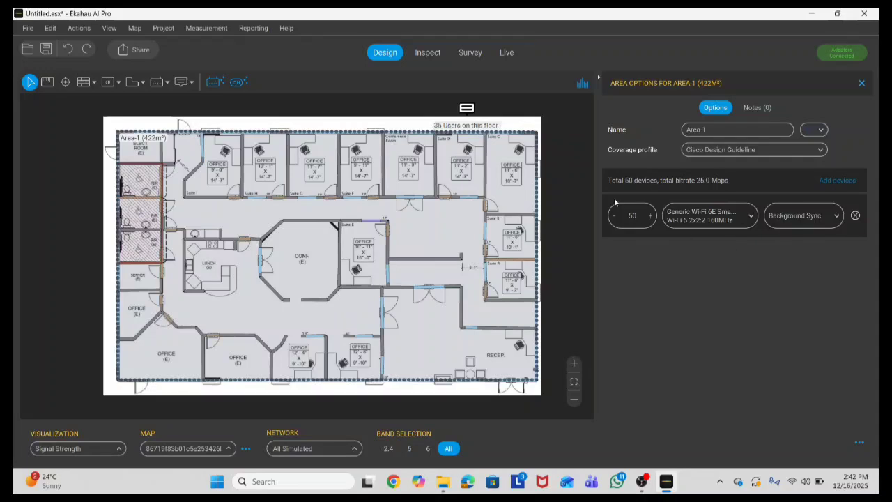
pyautogui.click(633, 216)
pyautogui.press('BackSpace')
pyautogui.press('BackSpace')
pyautogui.write('35')
pyautogui.click(819, 216)
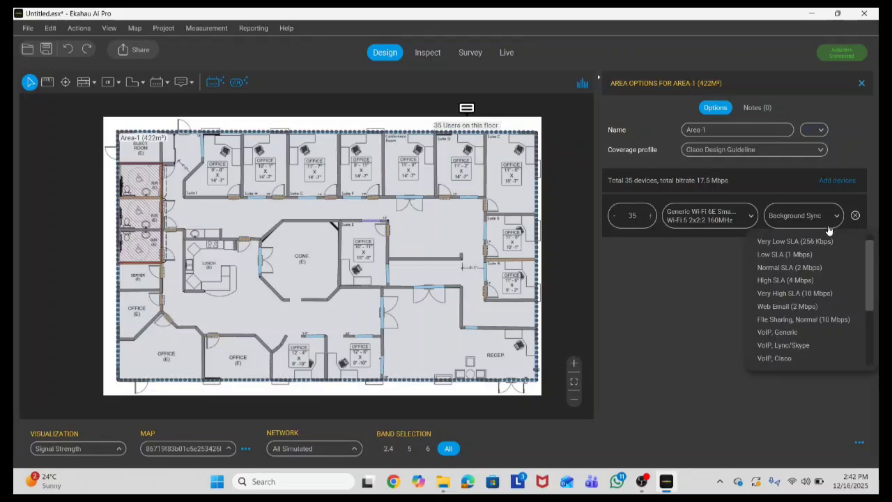
pyautogui.click(785, 280)
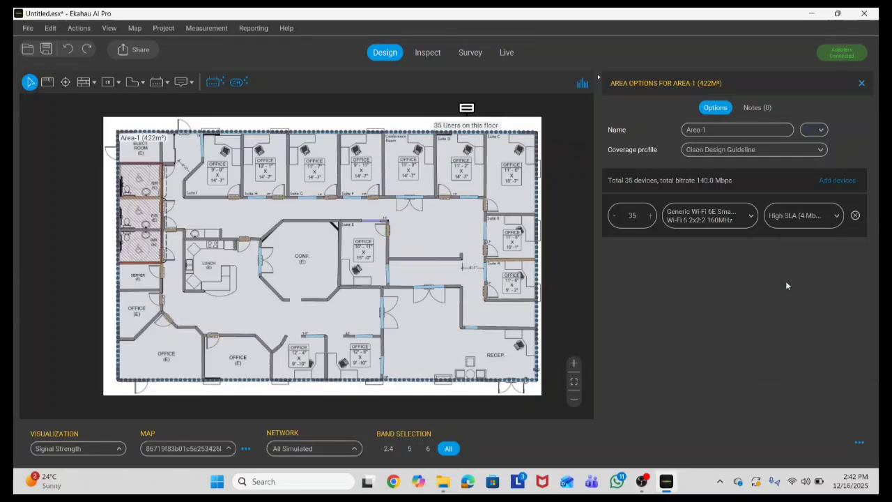
# Step: Add a second requirement for 35 Wi-Fi 6E laptops at Very High SLA
pyautogui.click(836, 181)
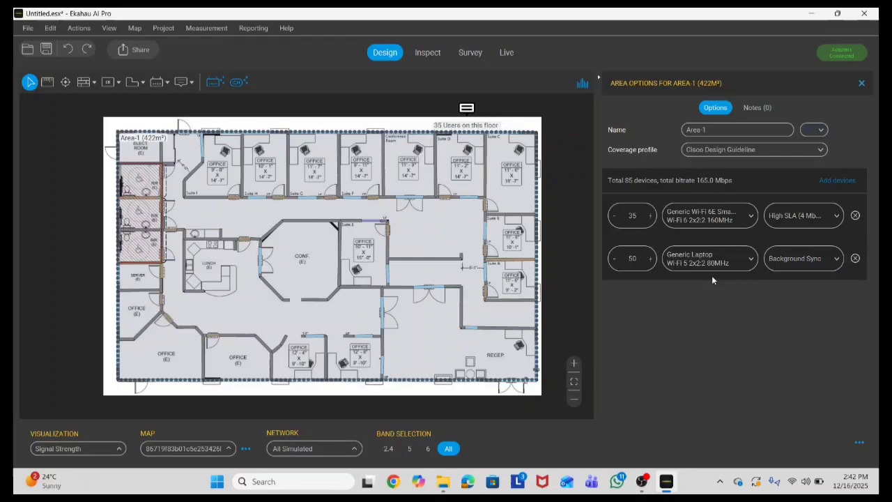
pyautogui.click(750, 264)
pyautogui.click(728, 312)
pyautogui.press('BackSpace')
pyautogui.press('BackSpace')
pyautogui.write('35')
pyautogui.click(821, 255)
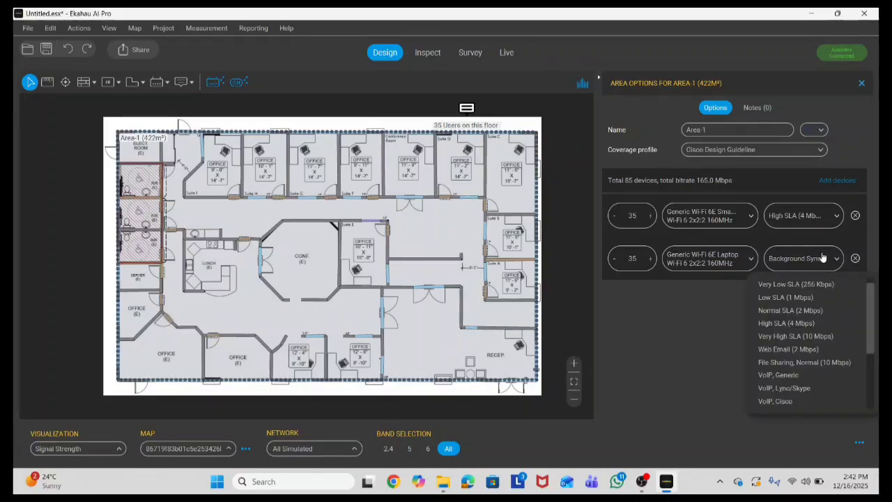
pyautogui.click(797, 335)
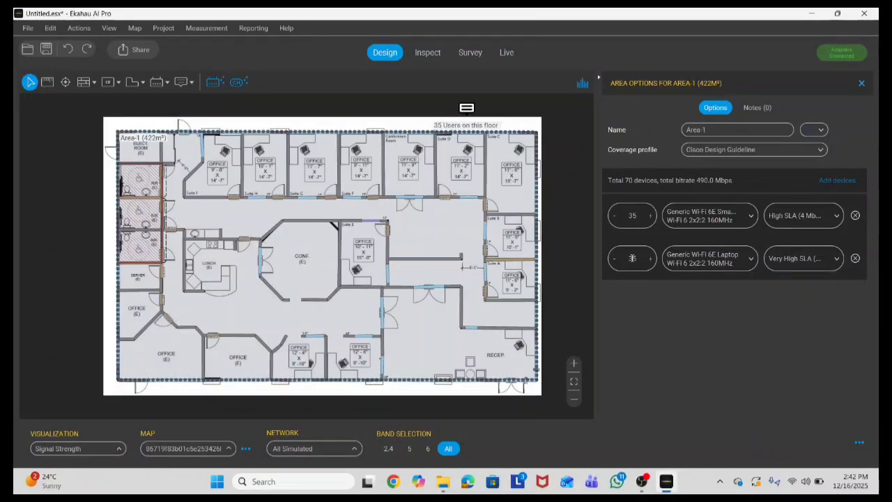
pyautogui.click(837, 180)
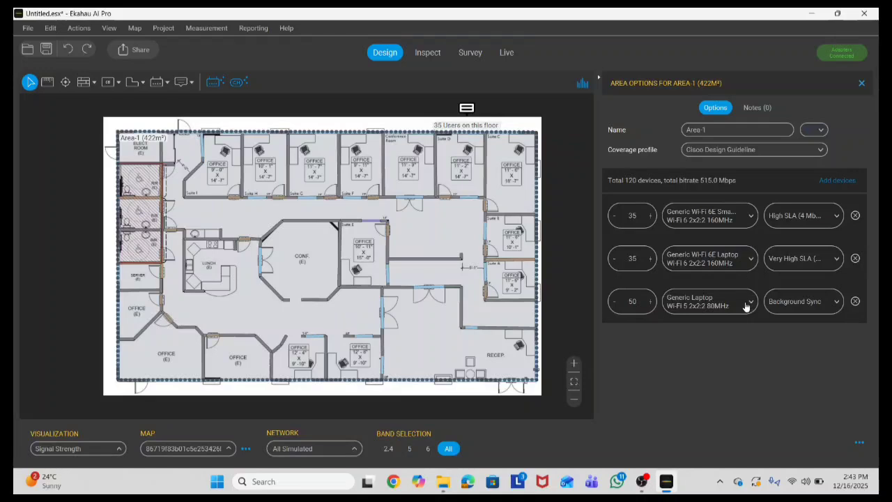
# Step: Set the third device row to 35 Generic Tablets, bringing Area-1 to 155 devices, and open the AI Auto-Planner
pyautogui.click(746, 306)
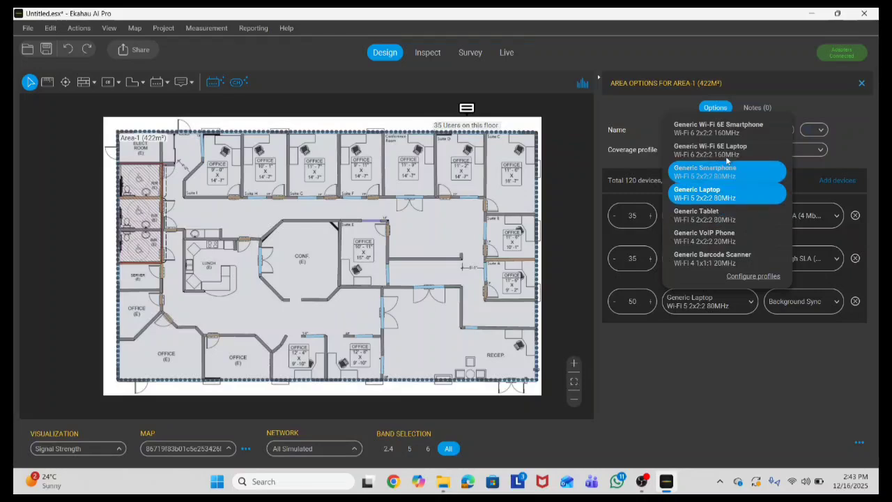
pyautogui.click(727, 219)
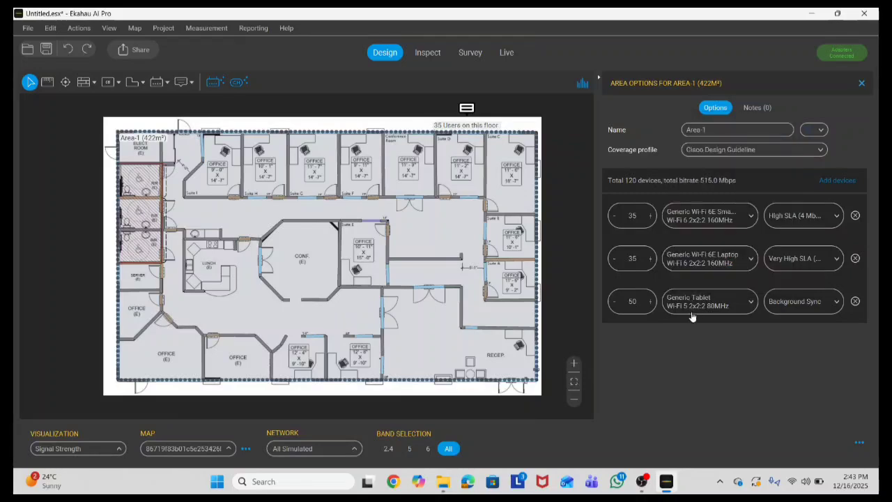
pyautogui.click(629, 303)
pyautogui.press('Delete')
pyautogui.press('Delete')
pyautogui.write('35')
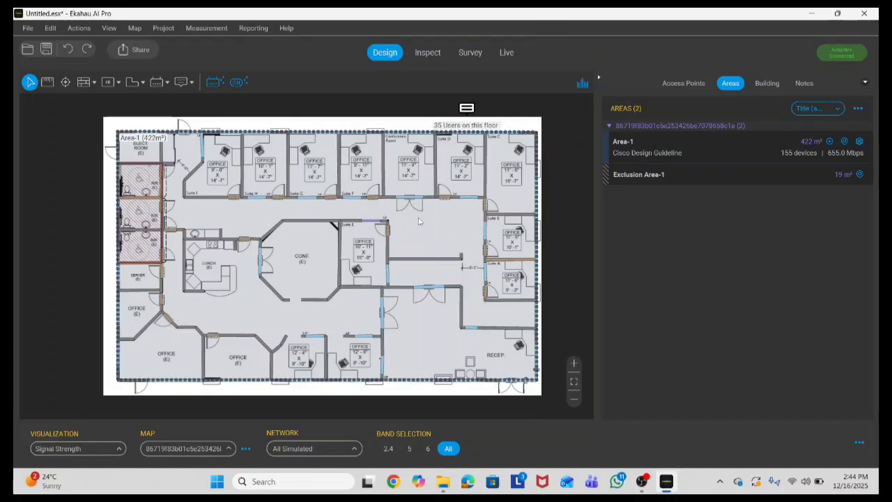
pyautogui.click(216, 84)
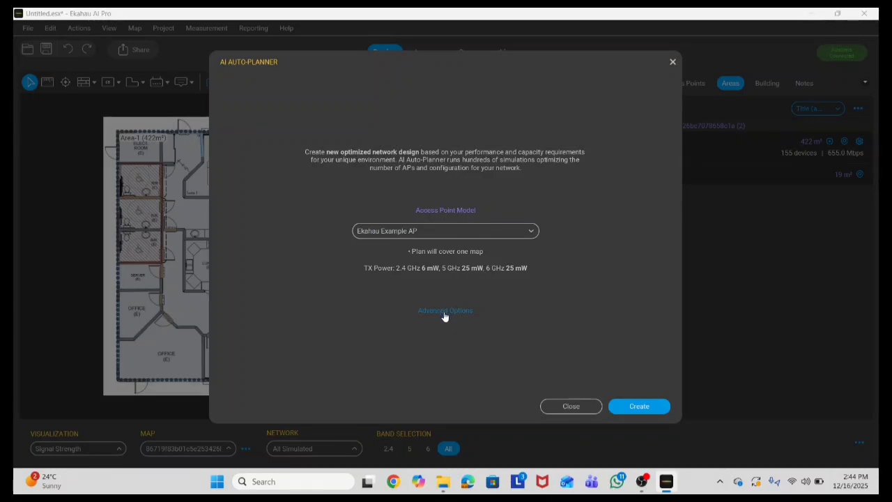
# Step: Choose Cisco Catalyst 9164 as the Auto-Planner's access point model, glance at Advanced Options, then close it
pyautogui.click(532, 231)
pyautogui.write('9164')
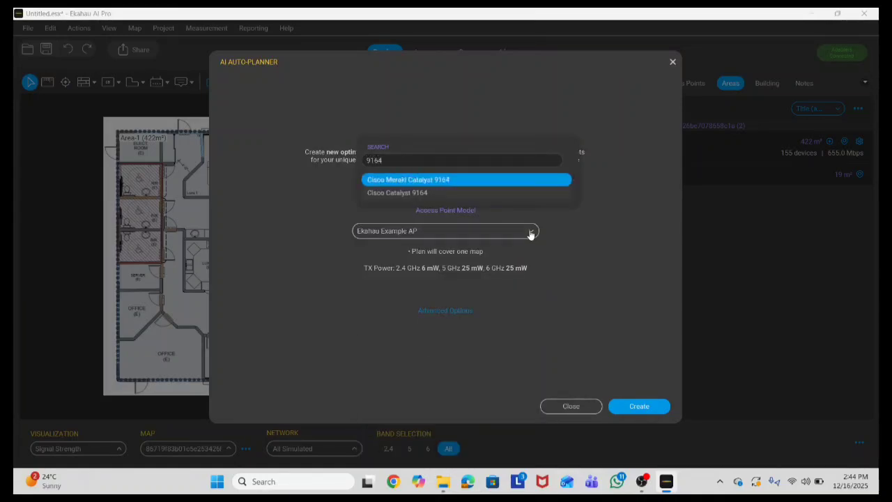
pyautogui.click(403, 195)
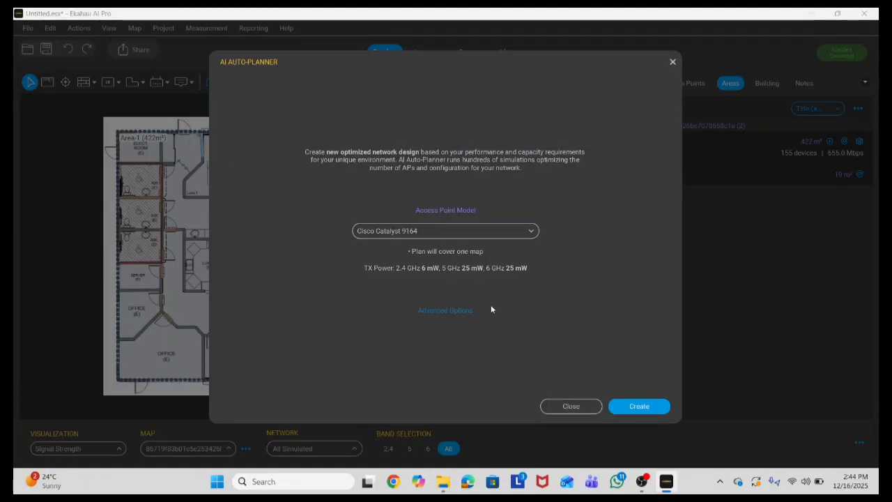
pyautogui.click(439, 311)
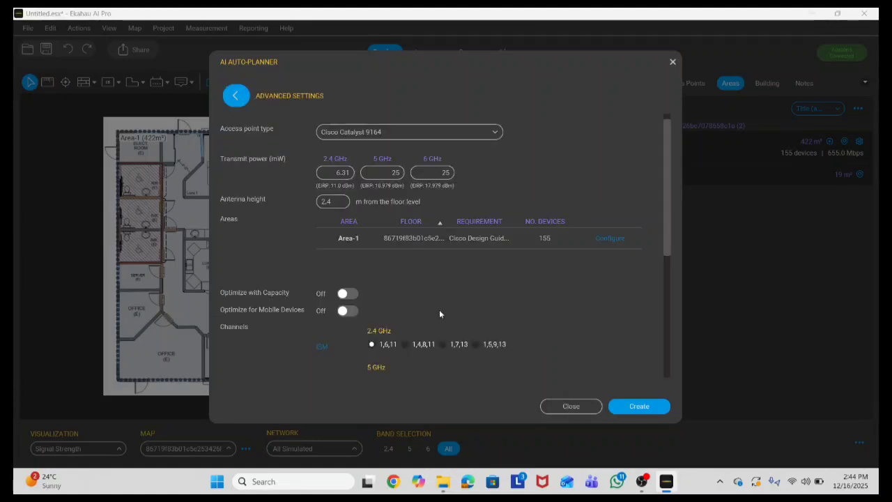
pyautogui.click(582, 409)
# Step: Save dBm as the Tx power unit in Preferences, then reopen the AI Auto-Planner
pyautogui.click(28, 28)
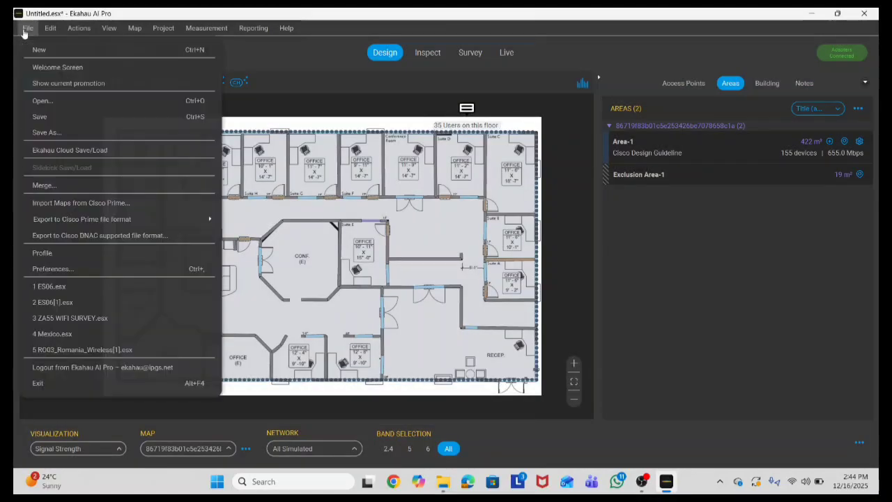
pyautogui.click(60, 269)
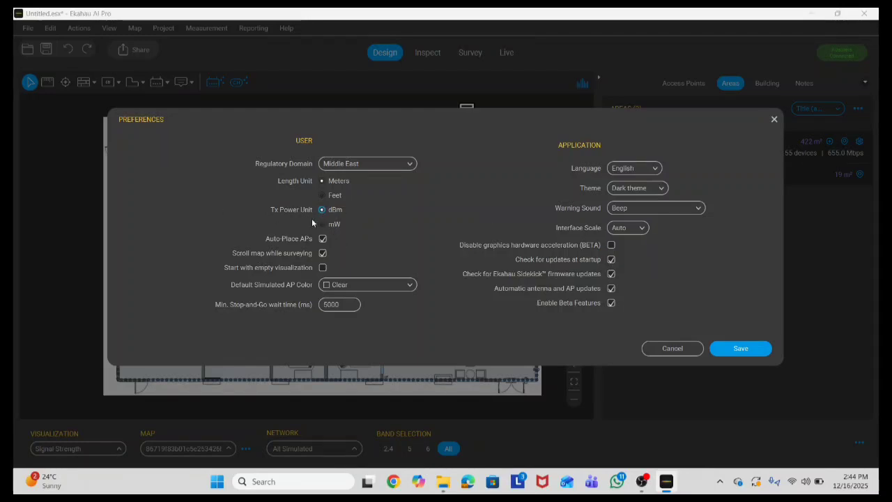
pyautogui.click(756, 350)
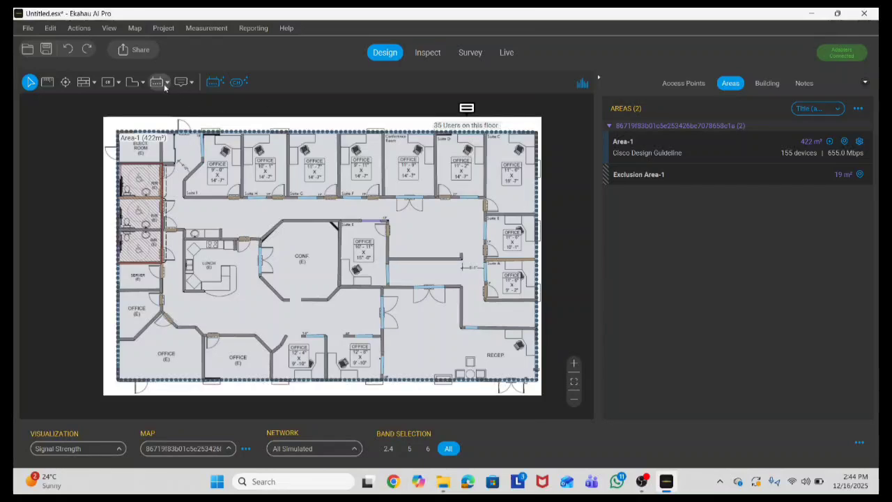
pyautogui.click(210, 83)
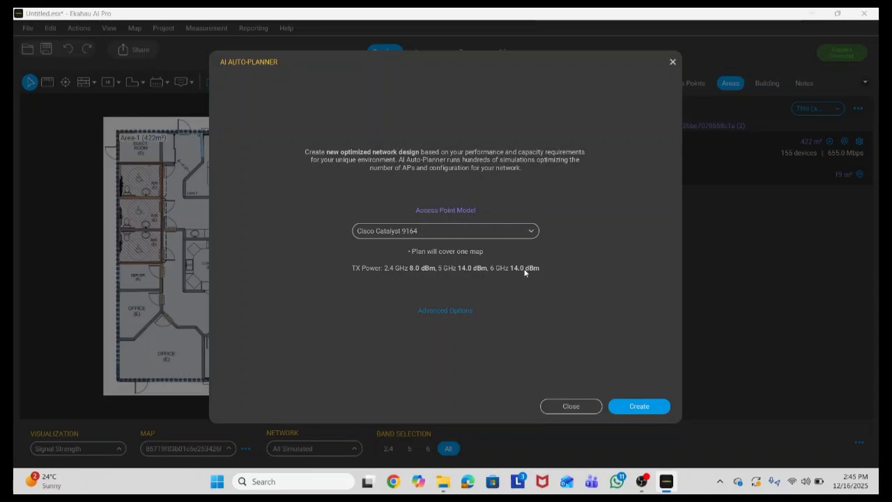
# Step: Set the Auto-Planner transmit power to 11, 19 and 19 dBm for 2.4, 5 and 6 GHz
pyautogui.click(440, 314)
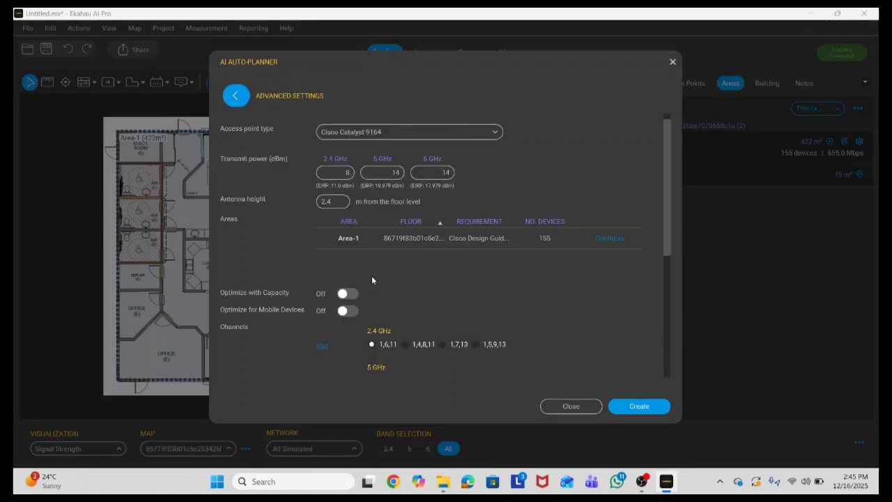
pyautogui.click(350, 172)
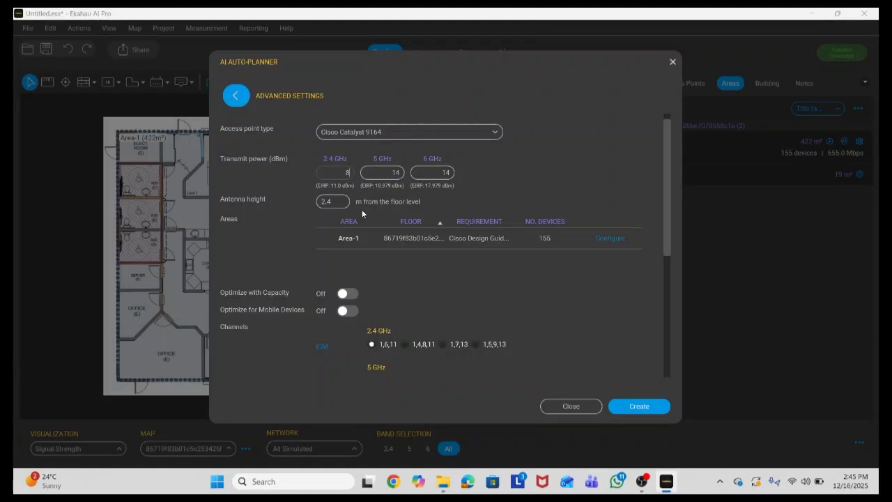
pyautogui.press('BackSpace')
pyautogui.write('11')
pyautogui.click(399, 174)
pyautogui.press('BackSpace')
pyautogui.write('9')
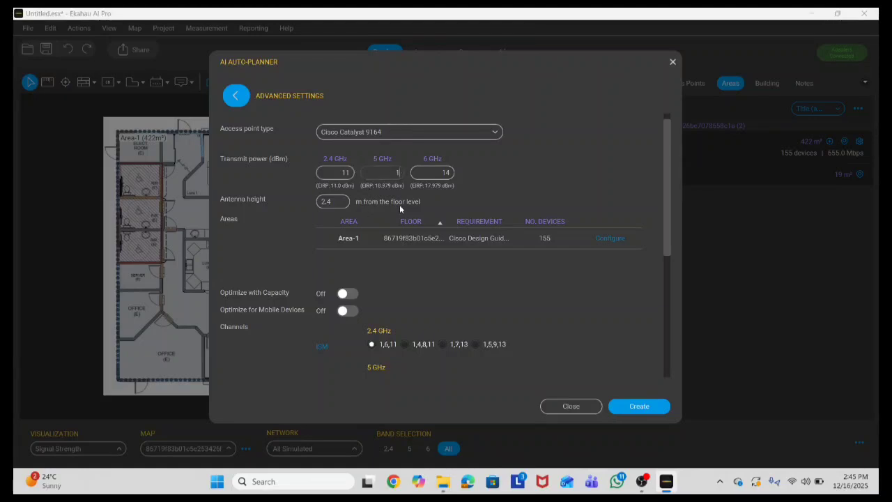
pyautogui.press('Tab')
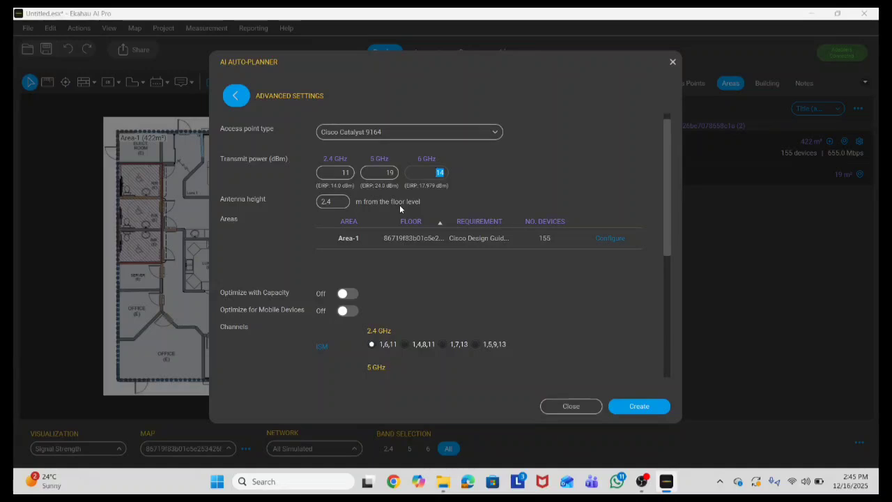
pyautogui.write('19')
pyautogui.click(504, 183)
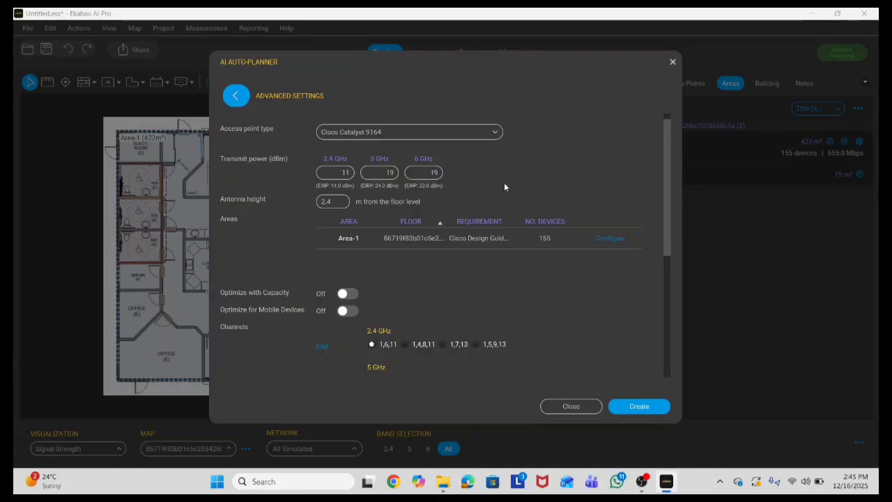
# Step: Set the antenna height to 3 m and review Area-1's device requirements
pyautogui.click(341, 204)
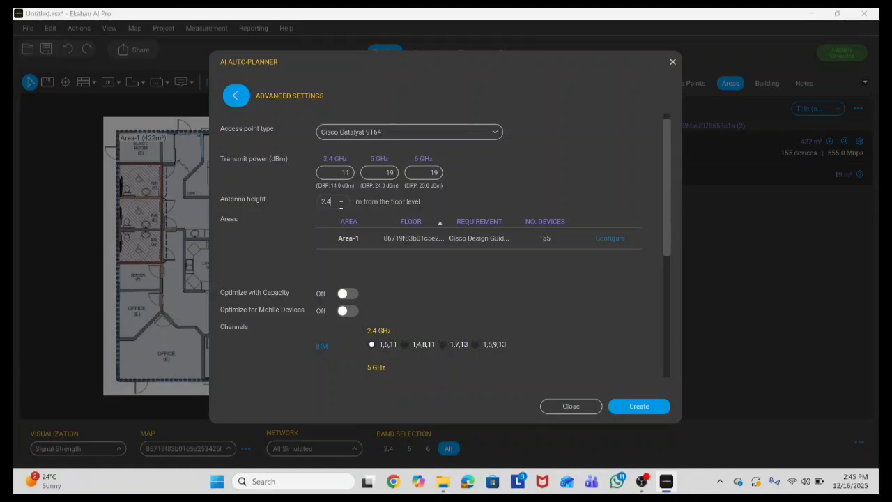
pyautogui.press('BackSpace')
pyautogui.press('BackSpace')
pyautogui.press('BackSpace')
pyautogui.write('3')
pyautogui.click(487, 284)
pyautogui.click(605, 241)
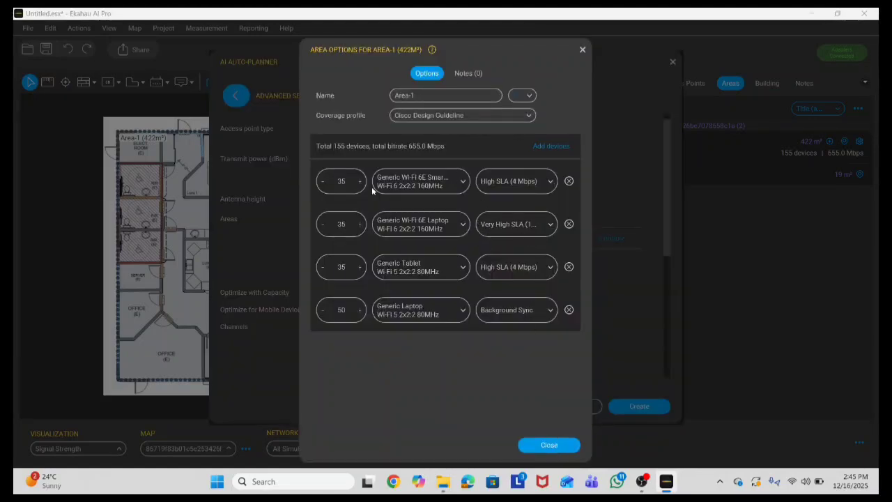
pyautogui.click(528, 441)
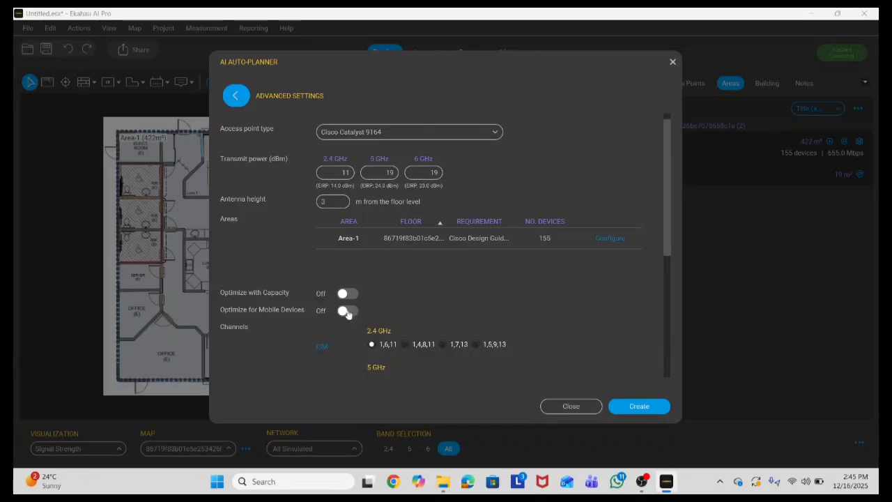
# Step: Set the auto-planner to 40 MHz wide 5 GHz channels and 80 MHz wide 6 GHz channels
pyautogui.scroll(-1, 370, 345)
pyautogui.scroll(-2, 389, 339)
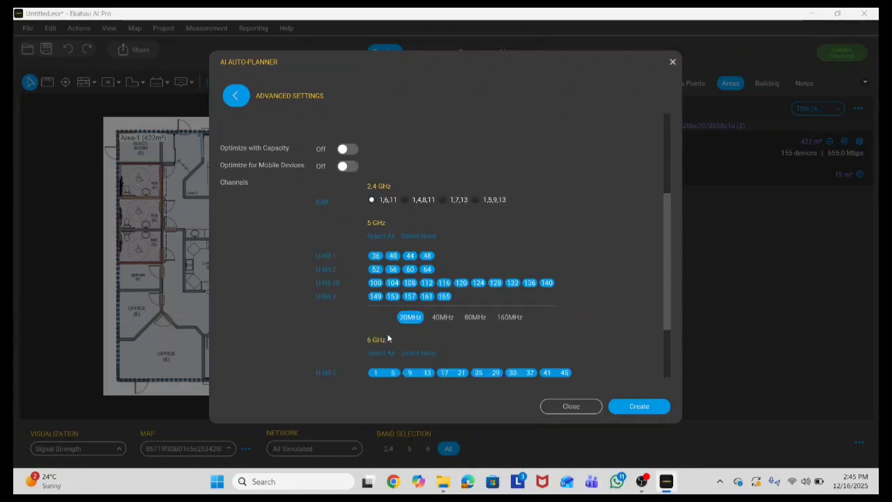
pyautogui.click(441, 263)
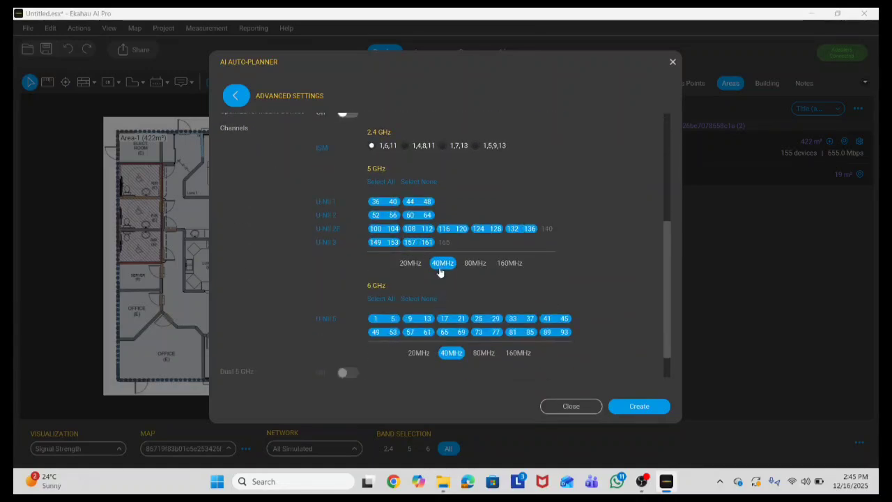
pyautogui.click(478, 353)
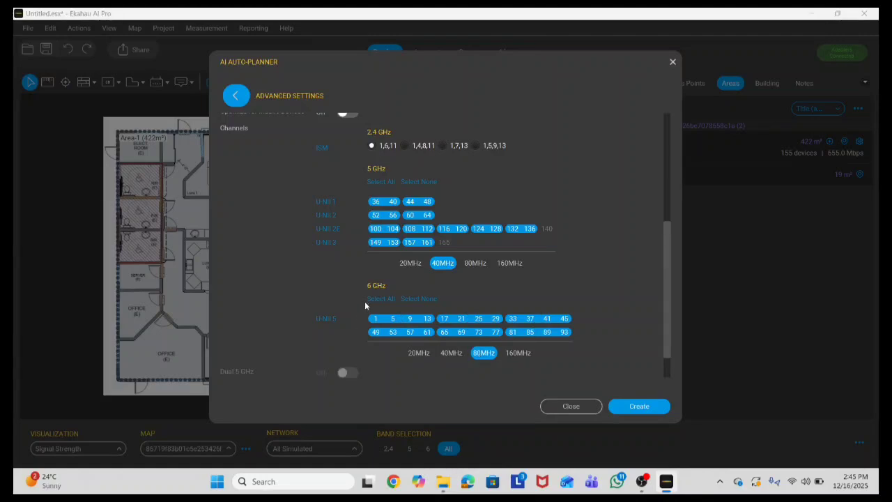
# Step: Review the remaining Advanced Settings and start auto-planning with these settings
pyautogui.scroll(-1, 365, 301)
pyautogui.scroll(3, 366, 300)
pyautogui.scroll(1, 365, 299)
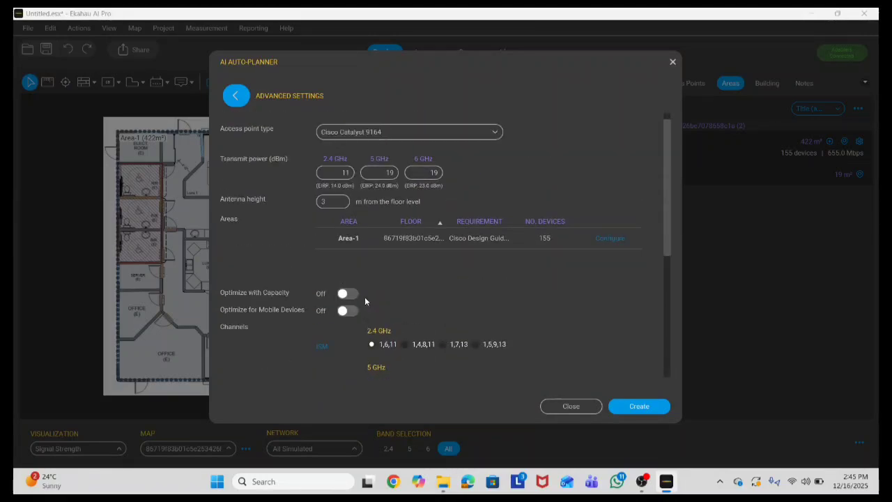
pyautogui.scroll(-2, 370, 290)
pyautogui.scroll(-1, 379, 290)
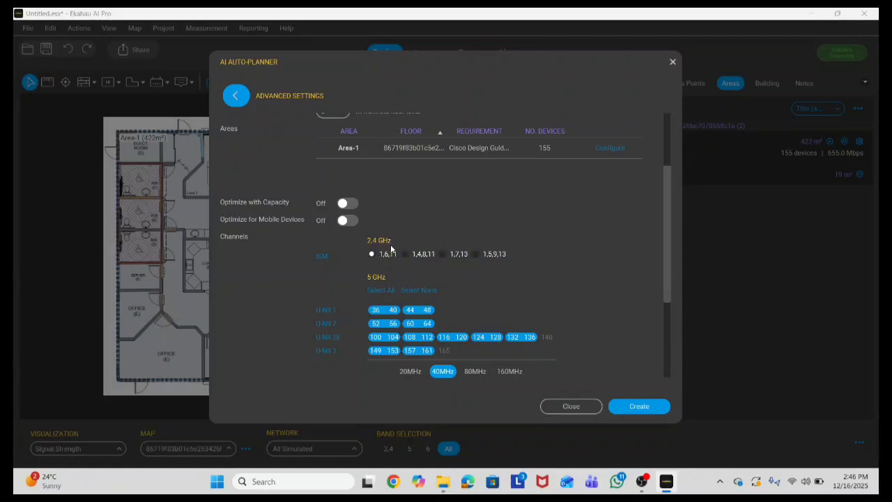
pyautogui.scroll(-1, 395, 257)
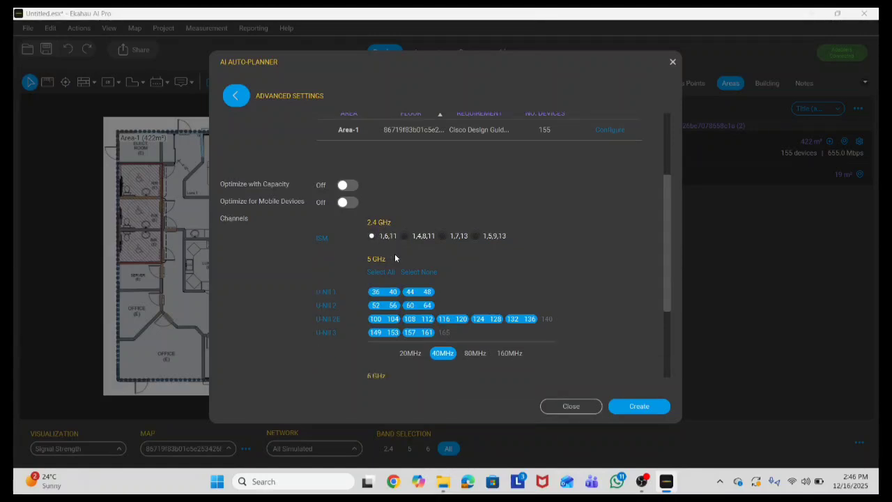
pyautogui.scroll(6, 395, 257)
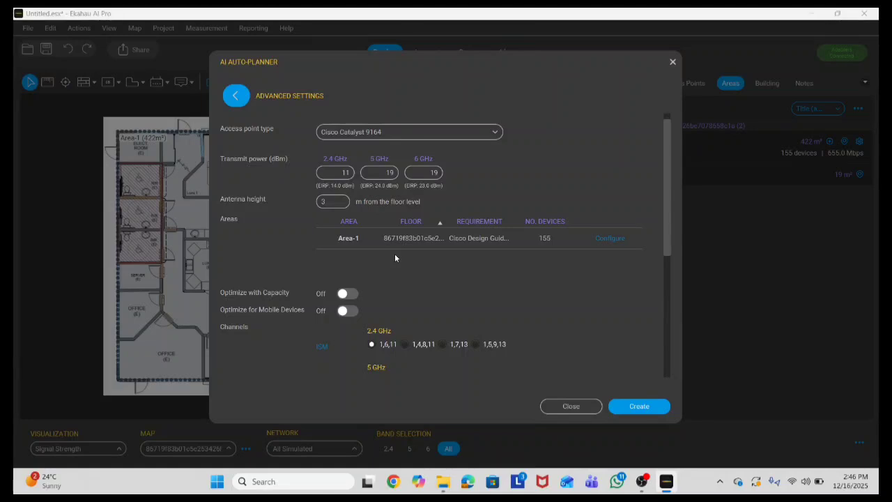
pyautogui.scroll(-1, 443, 293)
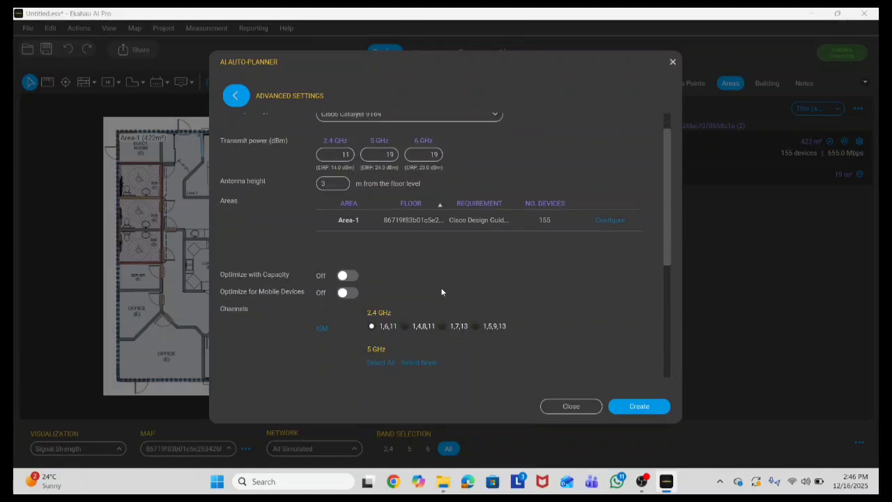
pyautogui.scroll(-2, 394, 293)
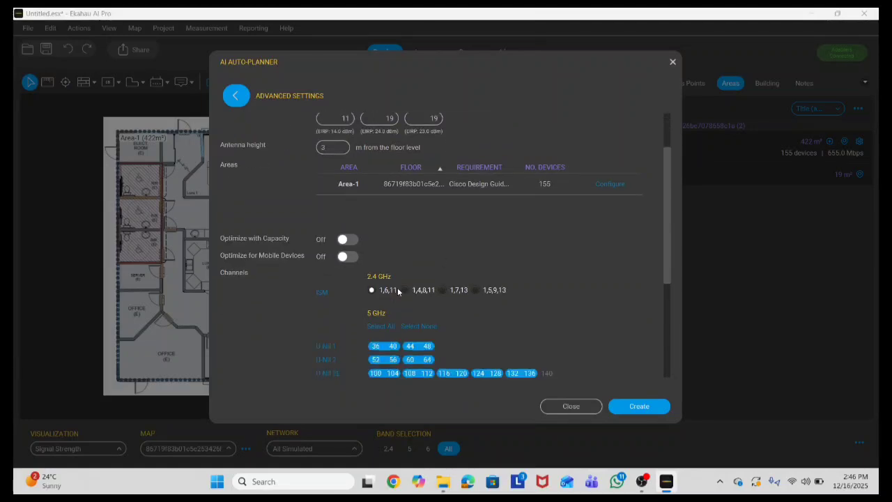
pyautogui.scroll(-2, 410, 292)
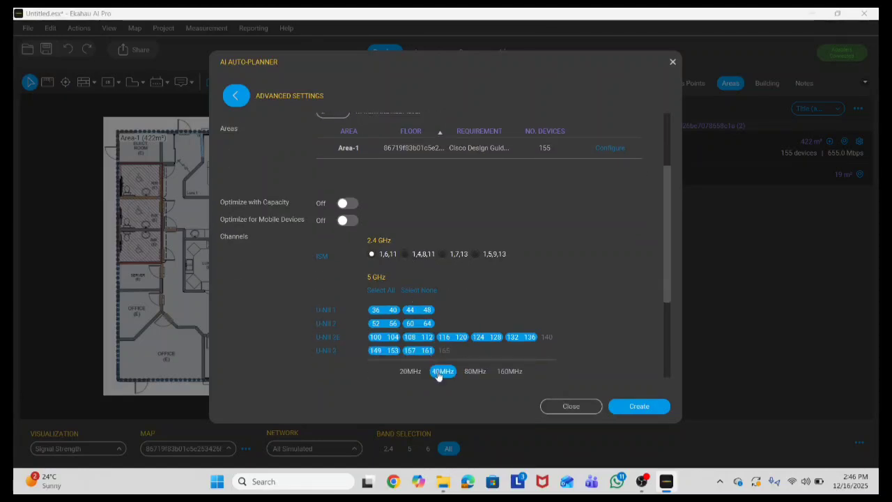
pyautogui.scroll(-7, 438, 376)
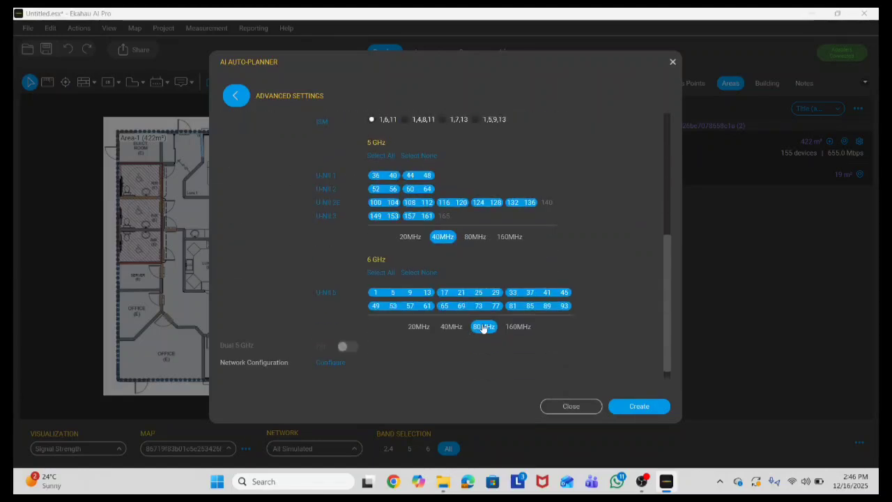
pyautogui.scroll(10, 456, 269)
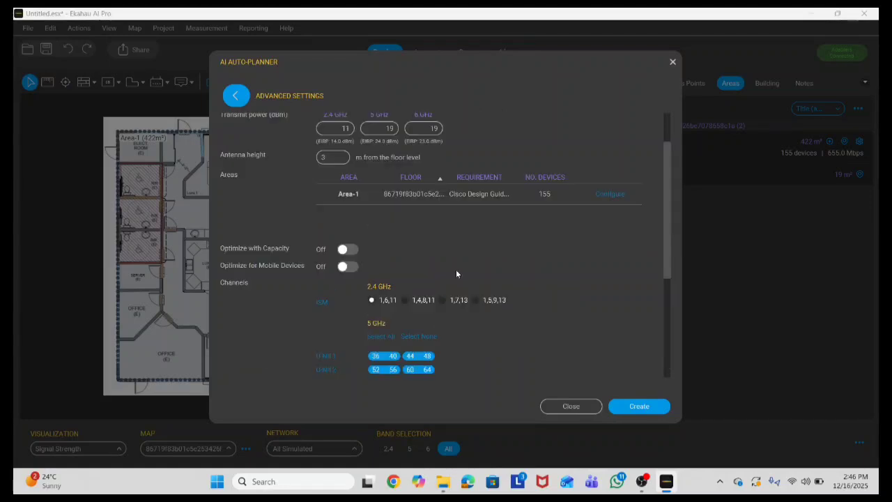
pyautogui.scroll(-7, 455, 269)
pyautogui.scroll(-2, 456, 273)
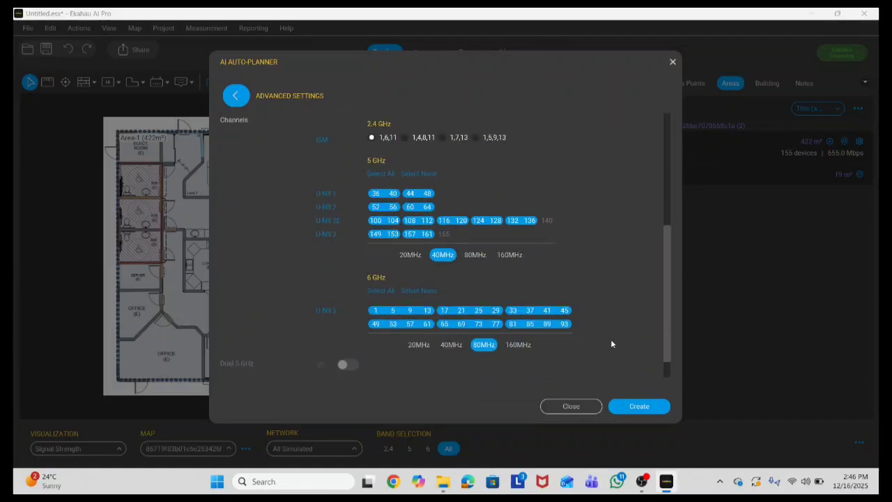
pyautogui.click(630, 409)
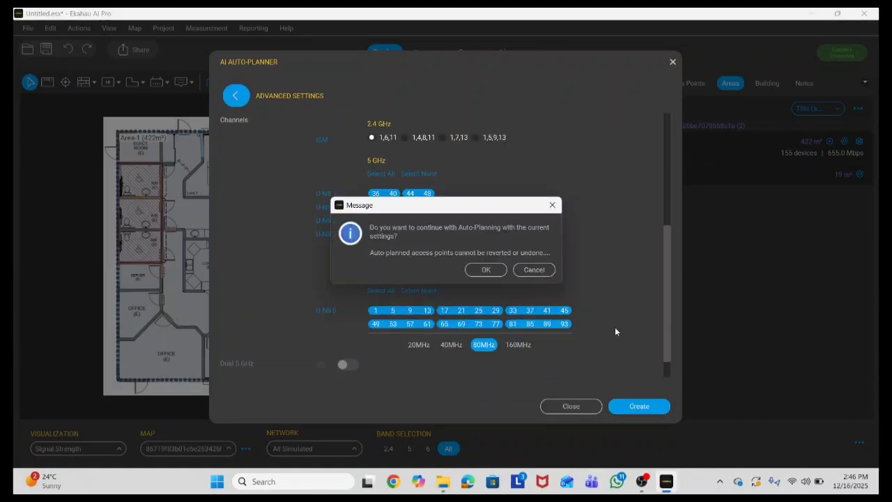
# Step: Run the auto-planner, dismiss the Planning Completed summary and show the placed access points list
pyautogui.click(486, 272)
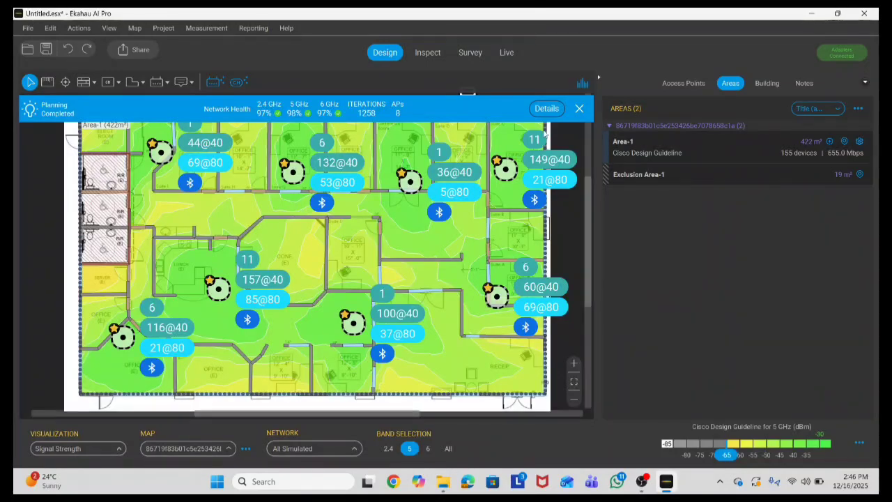
pyautogui.click(579, 109)
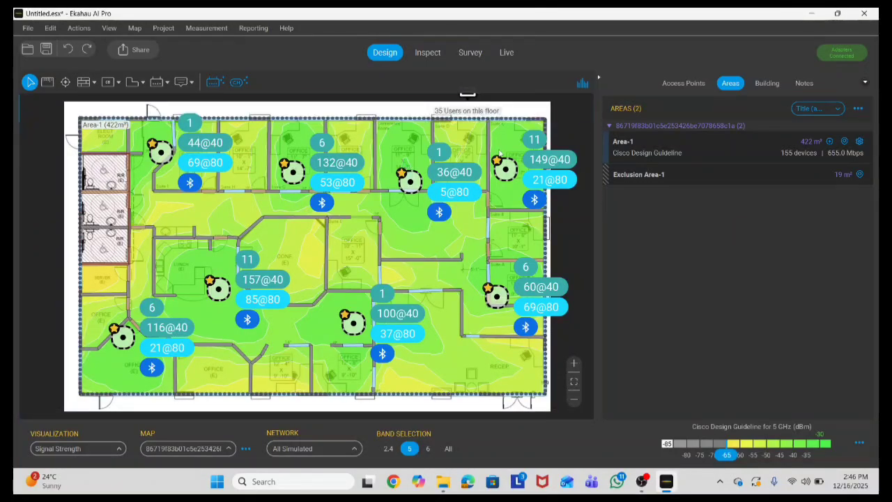
pyautogui.click(675, 83)
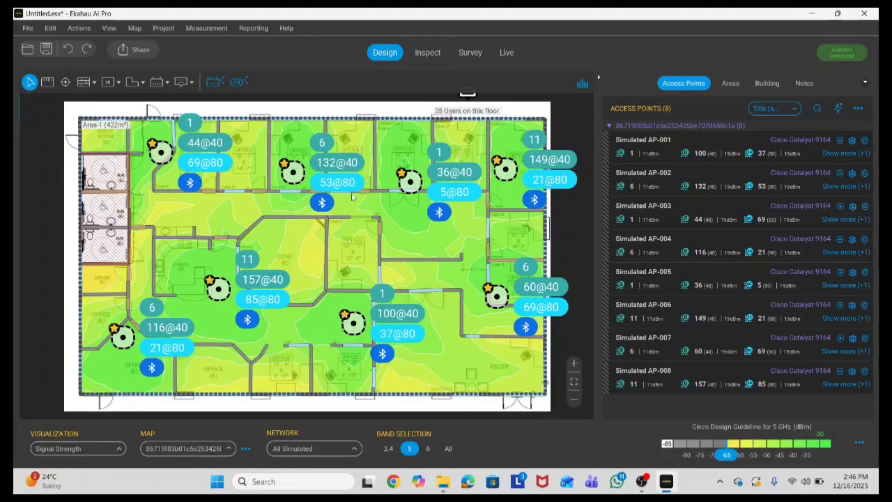
# Step: Hide antenna, channel and Bluetooth indicators on the map, then show the 2.4 GHz heatmap
pyautogui.click(108, 29)
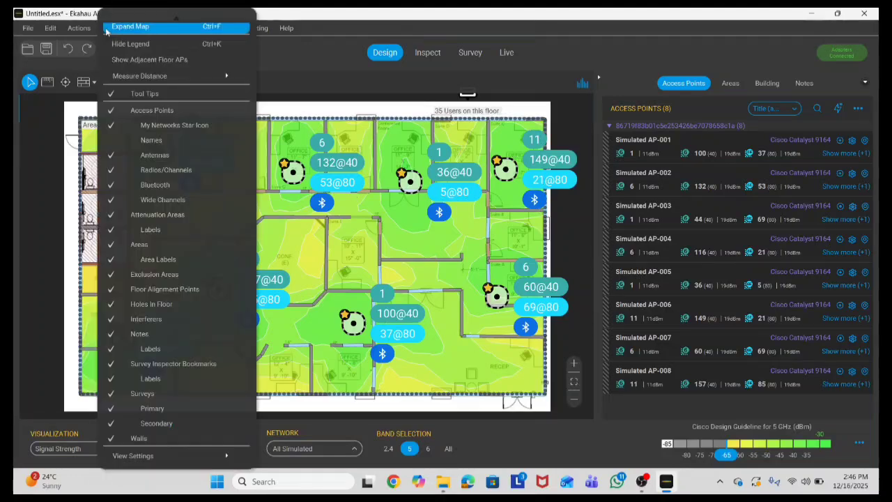
pyautogui.click(144, 161)
pyautogui.click(166, 170)
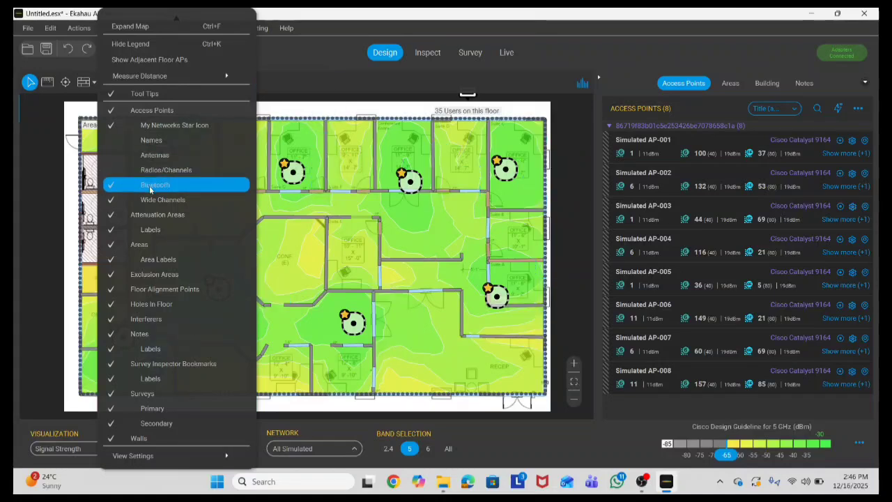
pyautogui.click(153, 185)
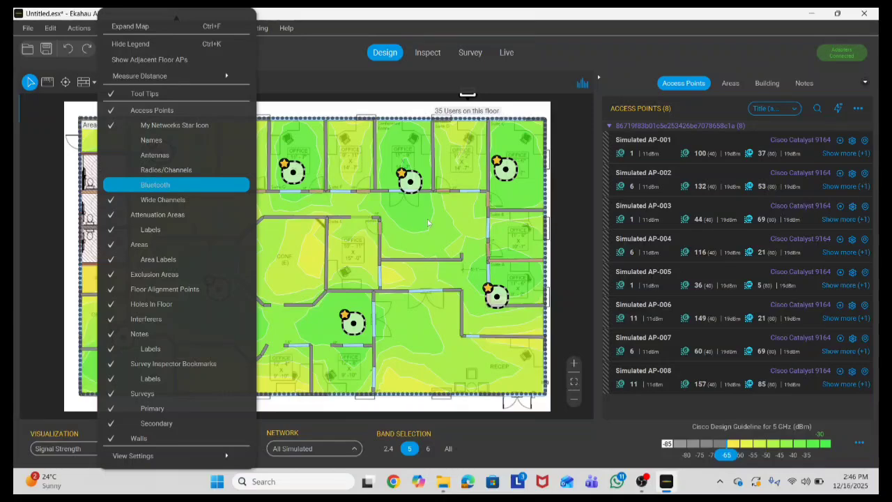
pyautogui.click(257, 182)
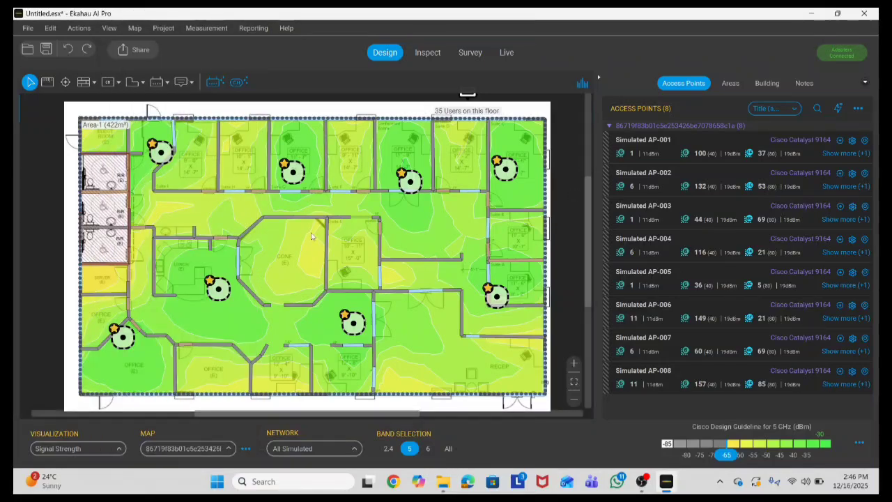
pyautogui.click(388, 448)
pyautogui.scroll(2, 67, 281)
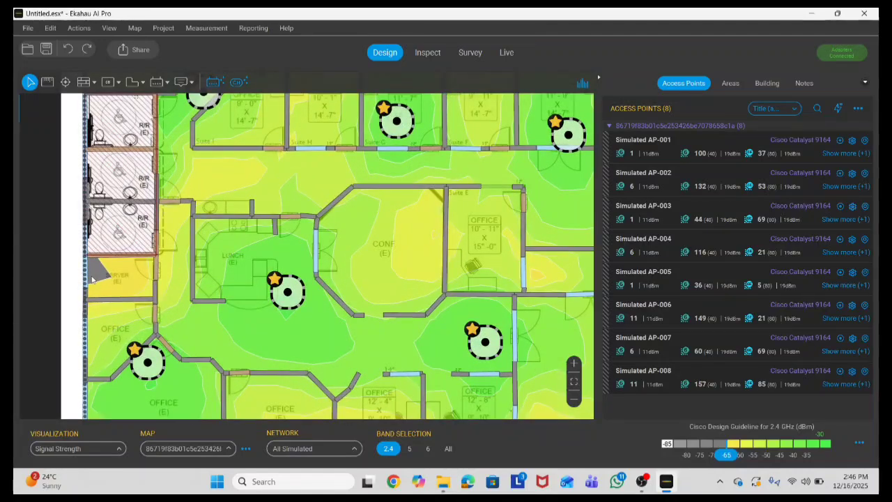
pyautogui.moveTo(92, 279)
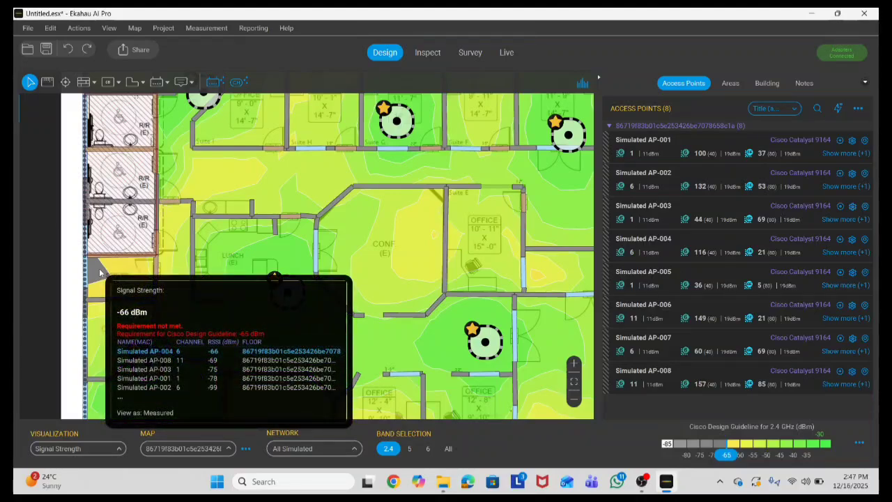
pyautogui.scroll(-1, 165, 240)
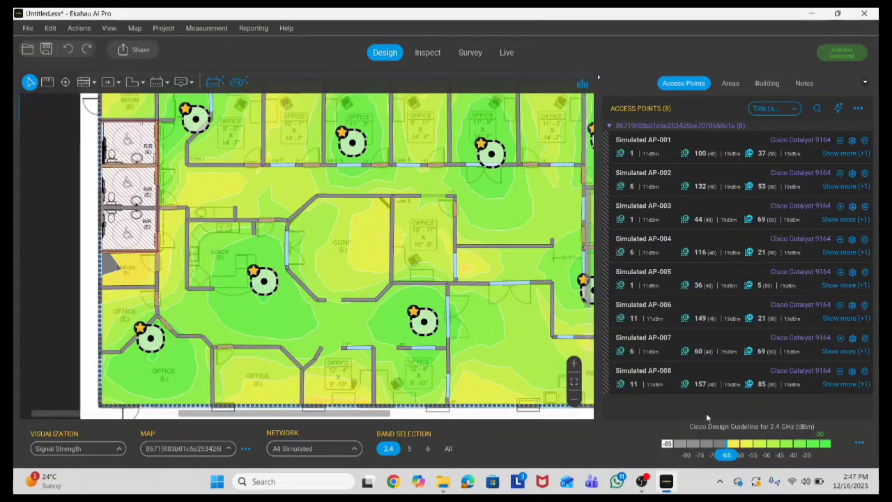
pyautogui.scroll(-2, 275, 346)
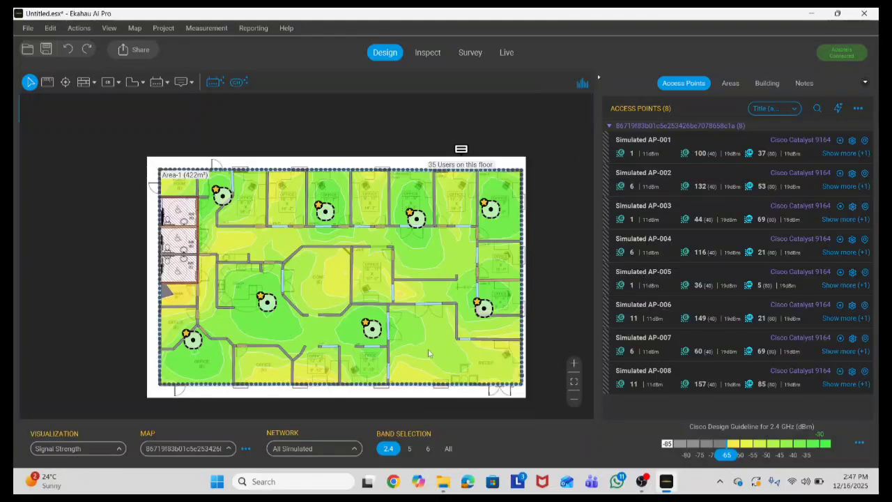
pyautogui.scroll(1, 275, 346)
pyautogui.scroll(3, 137, 293)
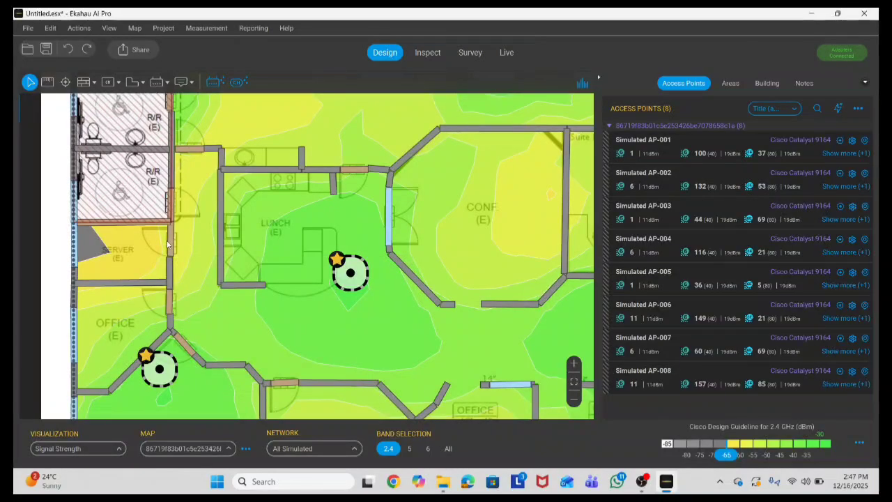
pyautogui.moveTo(168, 240)
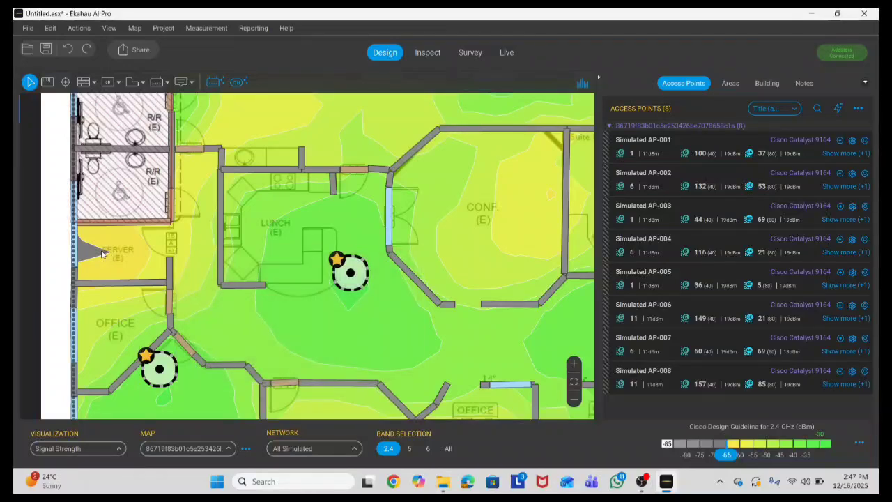
pyautogui.moveTo(101, 253)
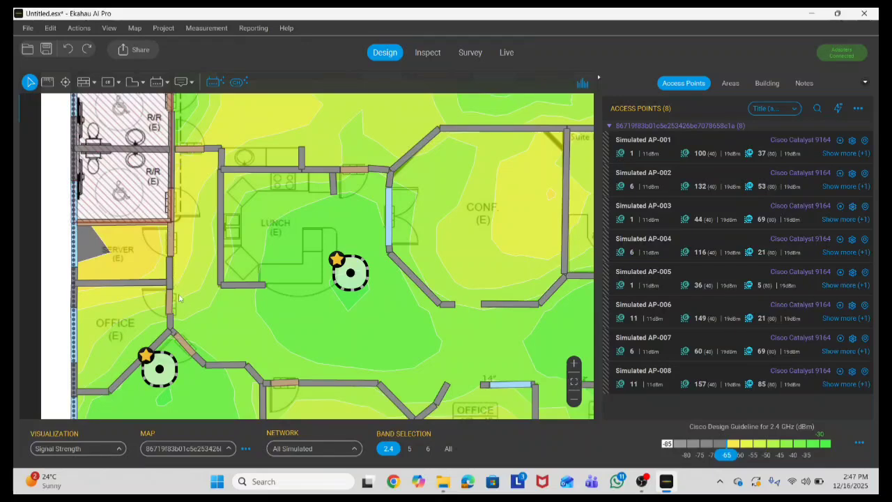
pyautogui.scroll(-5, 179, 298)
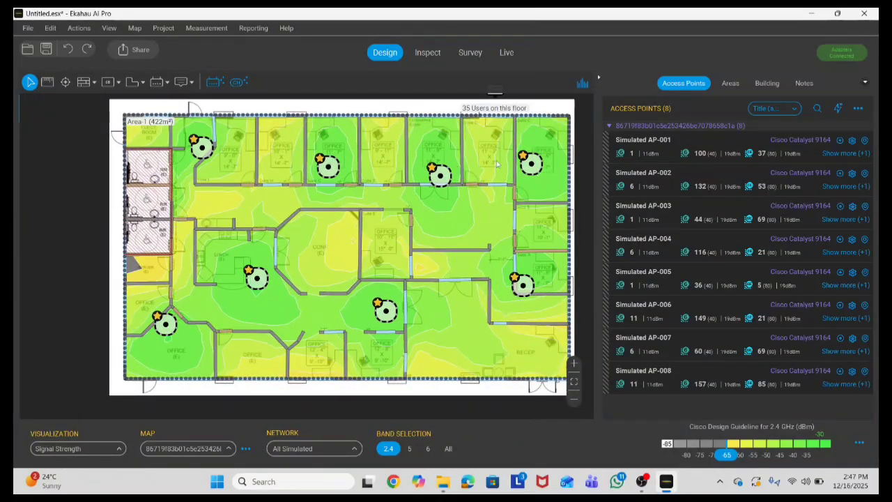
pyautogui.scroll(2, 187, 146)
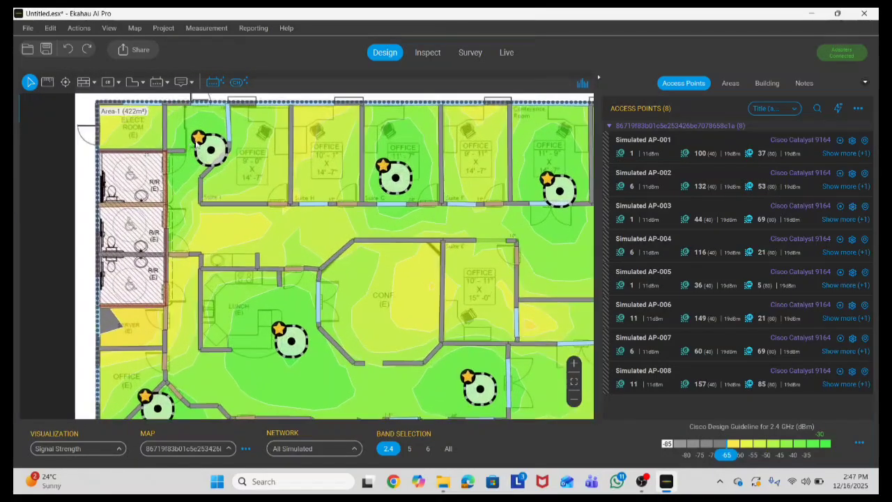
pyautogui.scroll(2, 133, 133)
pyautogui.scroll(-3, 140, 145)
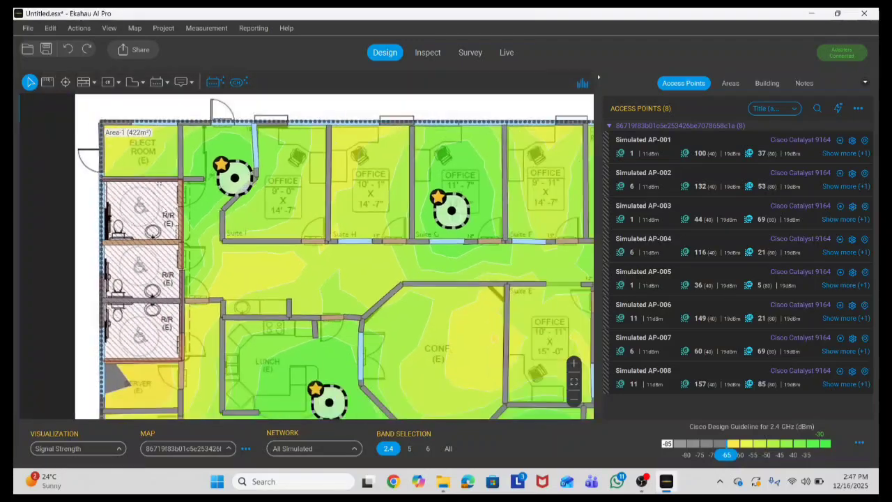
pyautogui.scroll(3, 150, 143)
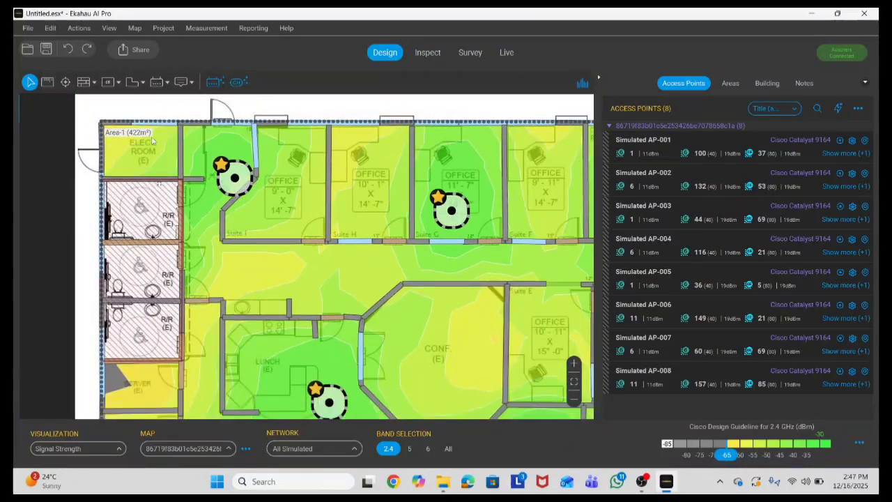
pyautogui.click(226, 179)
pyautogui.moveTo(209, 181); pyautogui.dragTo(267, 275)
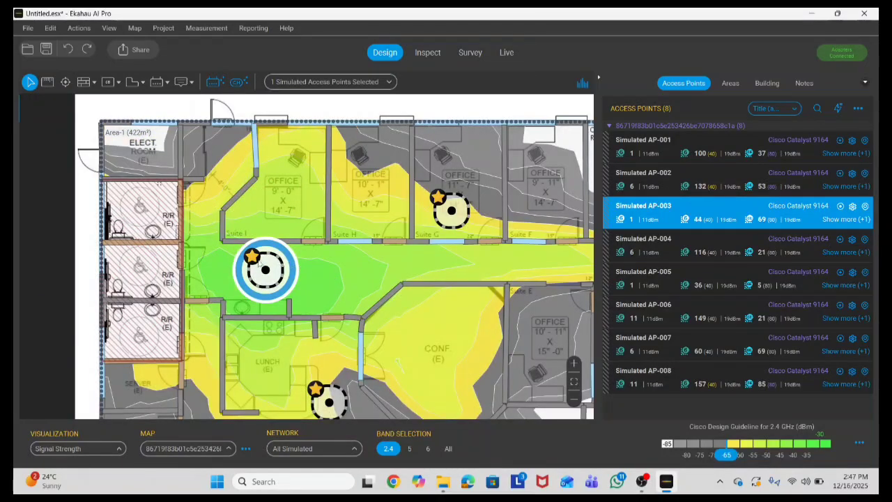
pyautogui.click(313, 272)
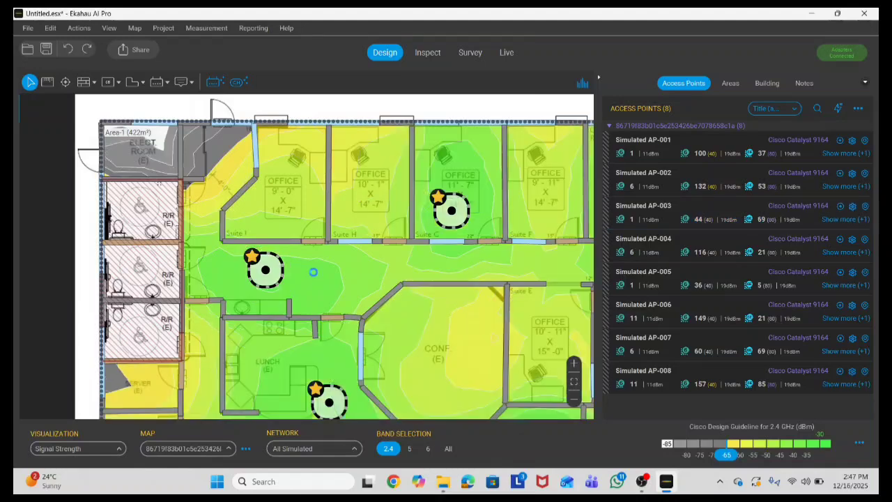
pyautogui.scroll(2, 192, 143)
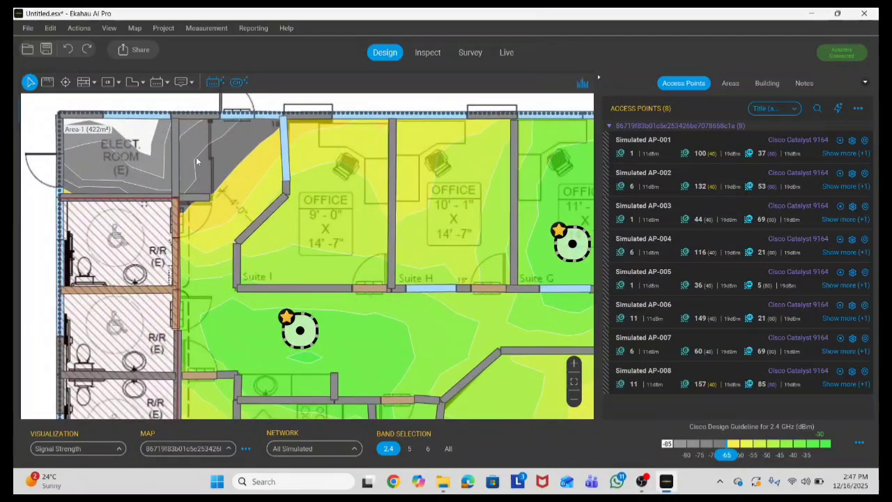
pyautogui.moveTo(208, 139)
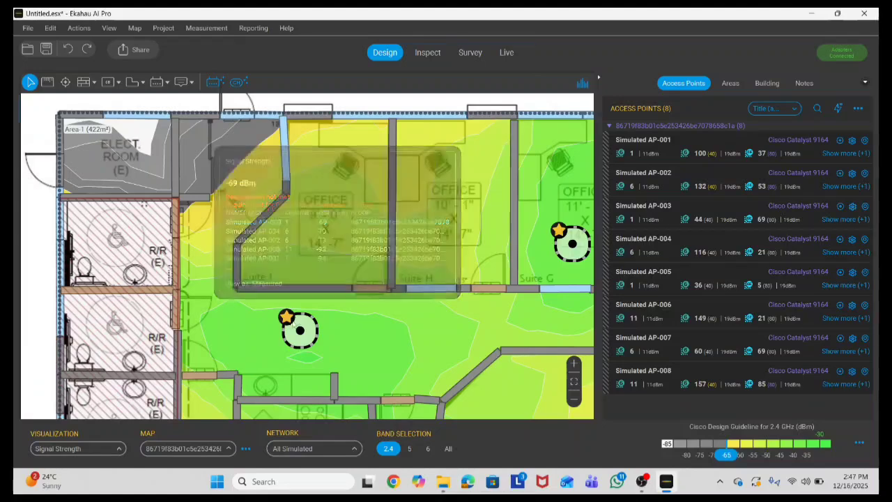
pyautogui.click(292, 333)
pyautogui.moveTo(241, 331); pyautogui.dragTo(202, 325)
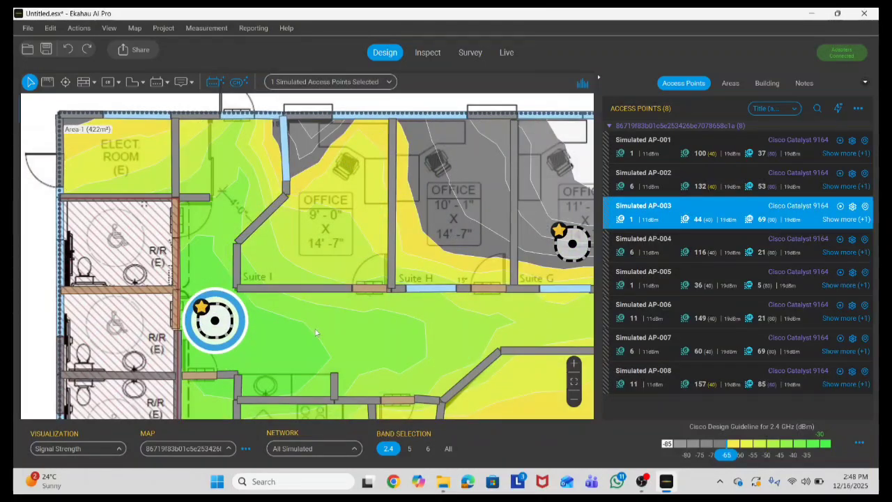
pyautogui.click(315, 333)
pyautogui.scroll(-2, 284, 309)
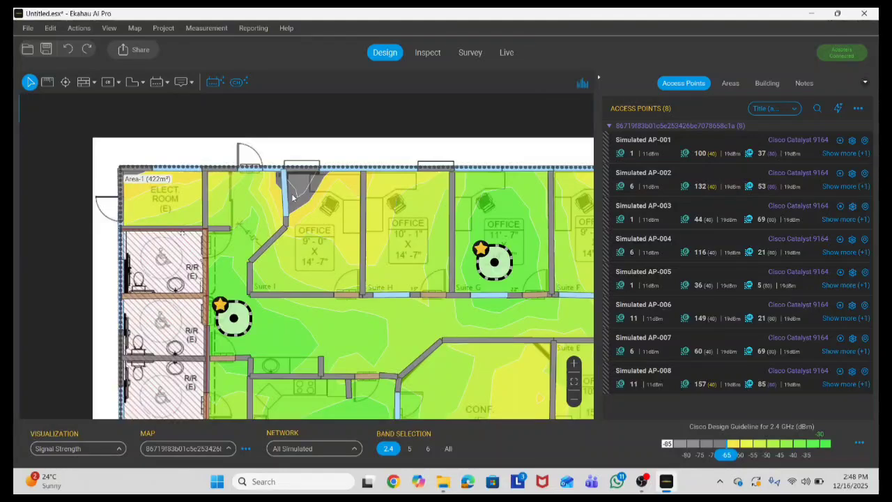
pyautogui.scroll(-3, 291, 195)
pyautogui.scroll(3, 299, 192)
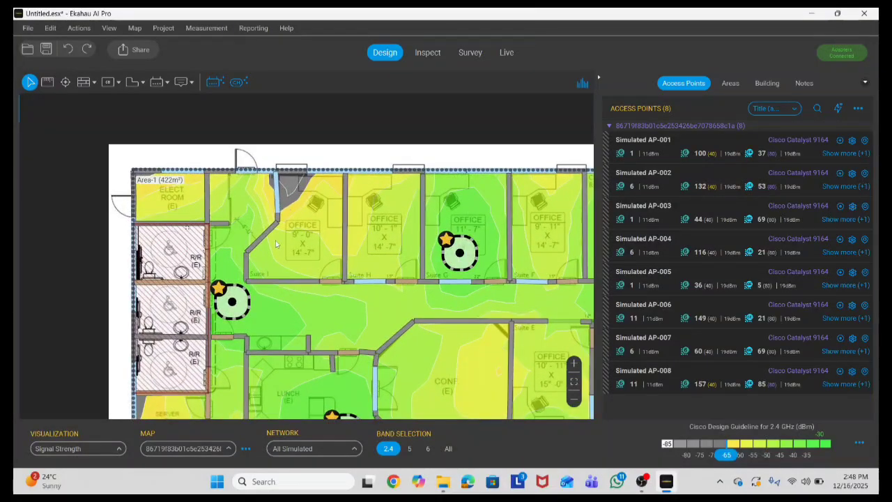
pyautogui.scroll(-2, 275, 246)
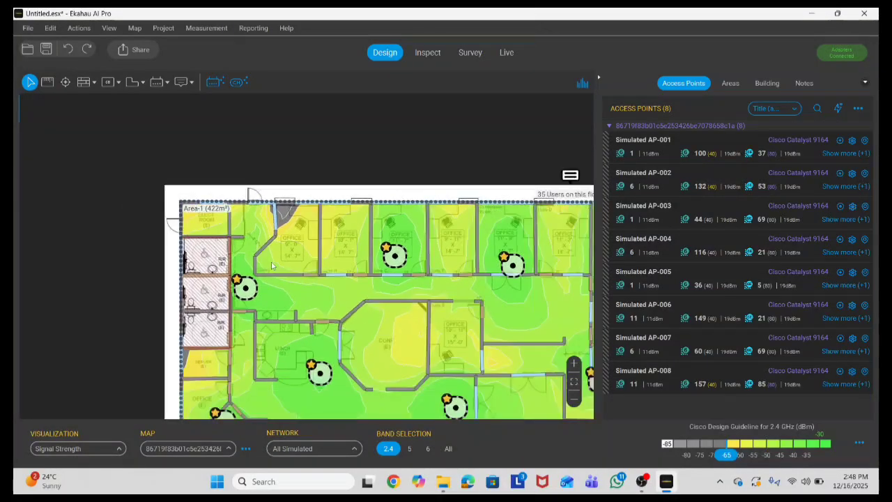
# Step: Show the 6 GHz heatmap and move AP-003 up beside the ELECT ROOM
pyautogui.click(410, 448)
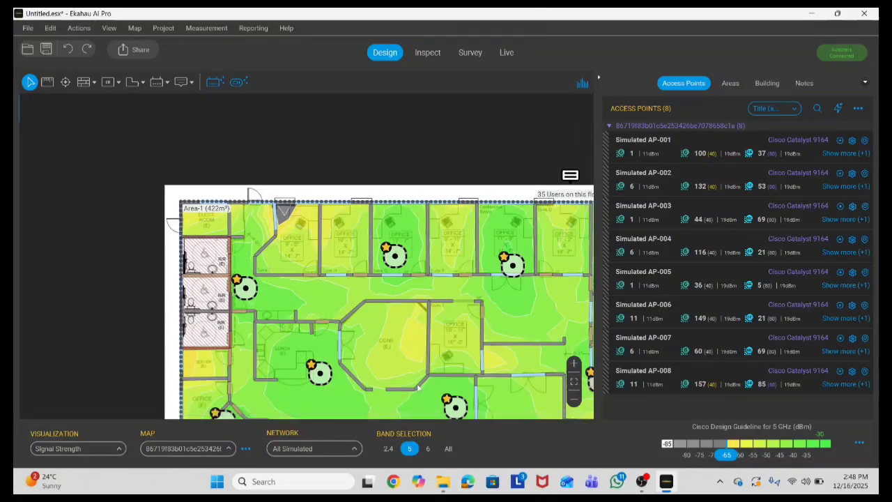
pyautogui.click(426, 449)
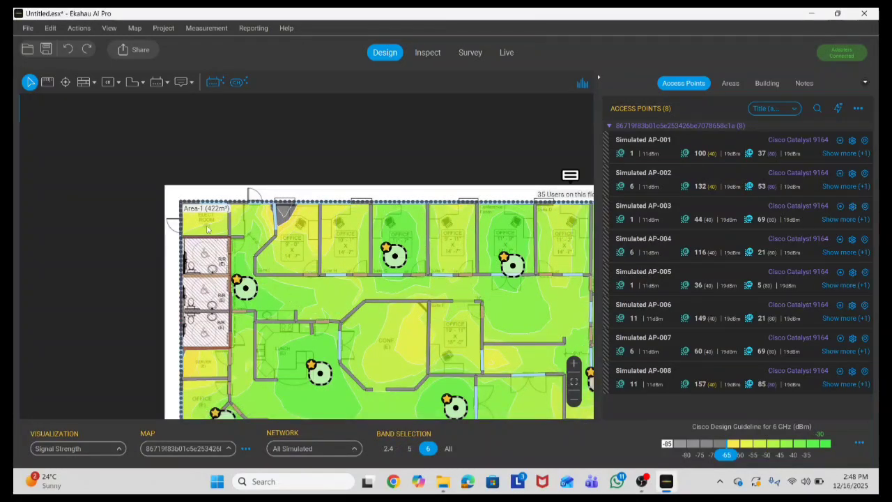
pyautogui.scroll(2, 207, 229)
pyautogui.click(262, 318)
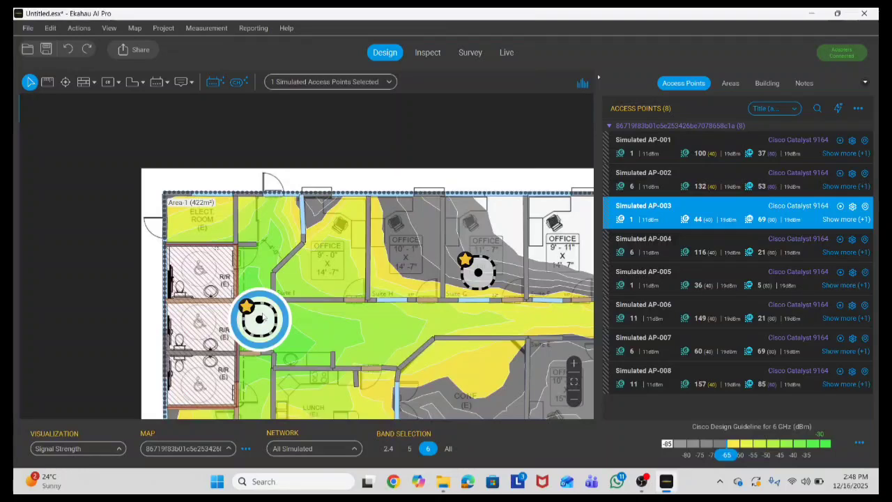
pyautogui.moveTo(264, 317); pyautogui.dragTo(277, 227)
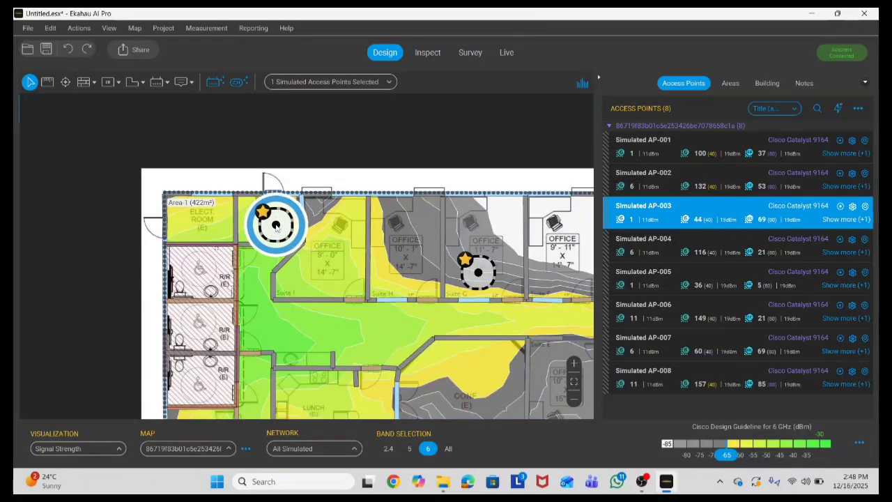
pyautogui.click(305, 265)
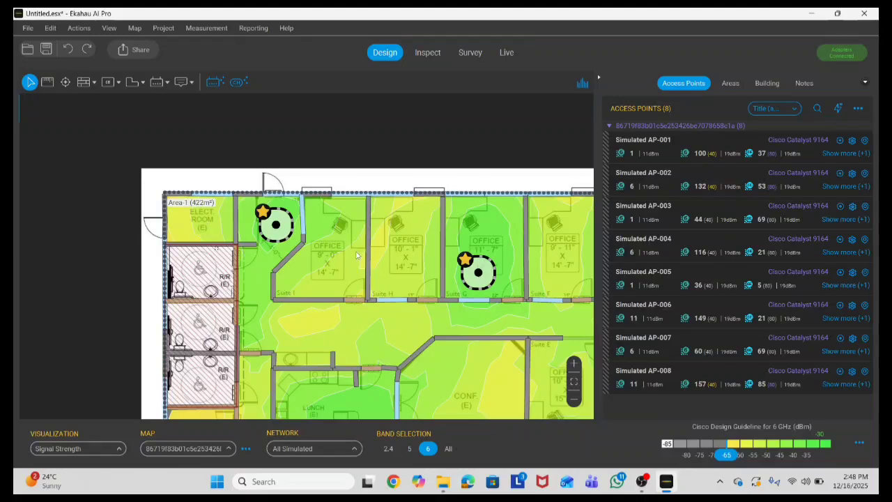
# Step: Nudge AP-002 slightly upward in the corridor
pyautogui.scroll(-3, 215, 220)
pyautogui.scroll(3, 425, 251)
pyautogui.scroll(-4, 280, 230)
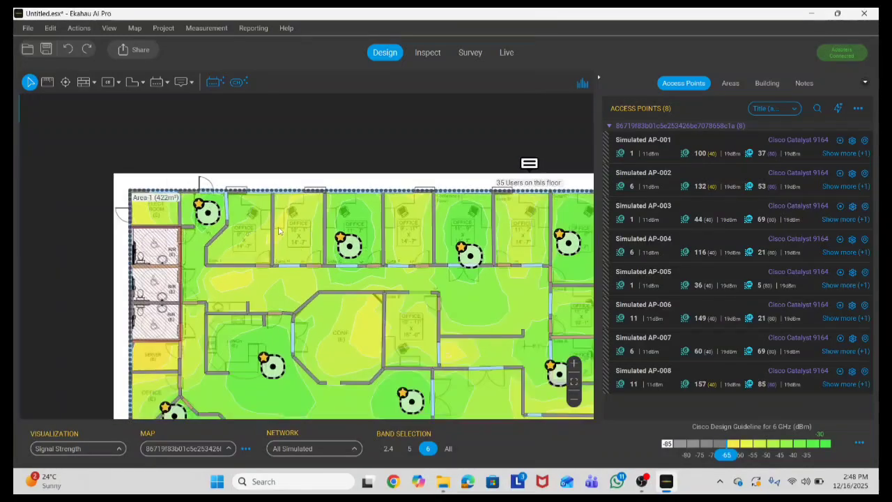
pyautogui.scroll(2, 349, 278)
pyautogui.moveTo(345, 247); pyautogui.dragTo(346, 295)
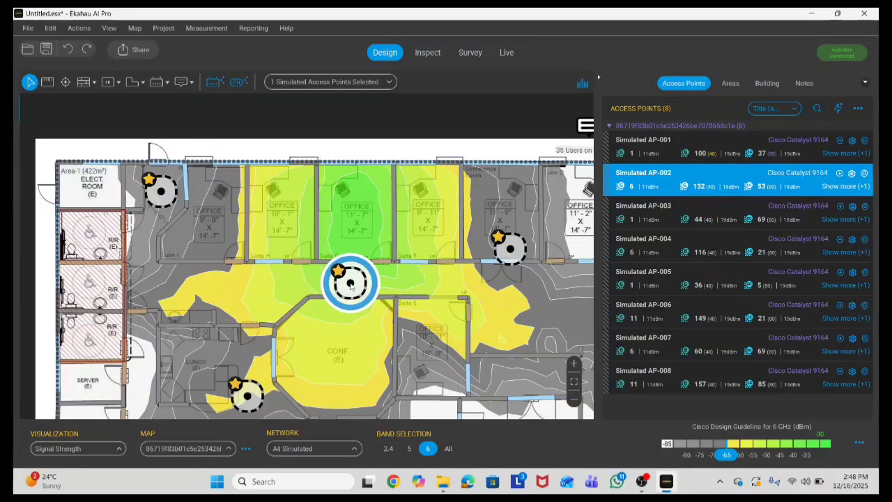
# Step: Move AP-005 further down the floor plan
pyautogui.click(286, 293)
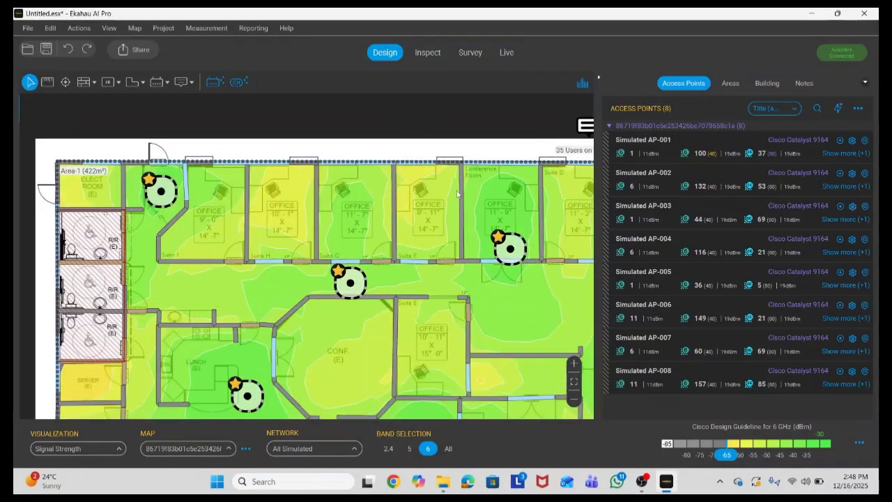
pyautogui.scroll(-3, 457, 195)
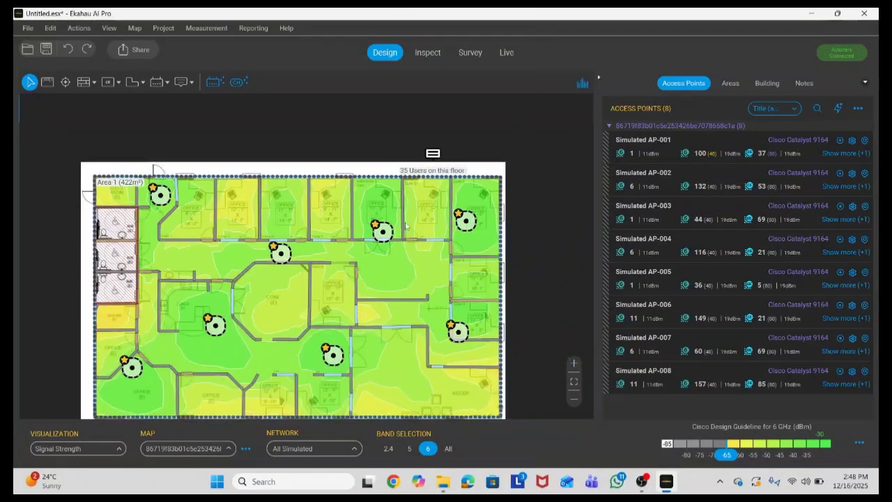
pyautogui.scroll(2, 406, 225)
pyautogui.moveTo(371, 235)
pyautogui.mouseDown()
pyautogui.moveTo(367, 295)
pyautogui.moveTo(370, 283)
pyautogui.mouseUp()
pyautogui.click(422, 273)
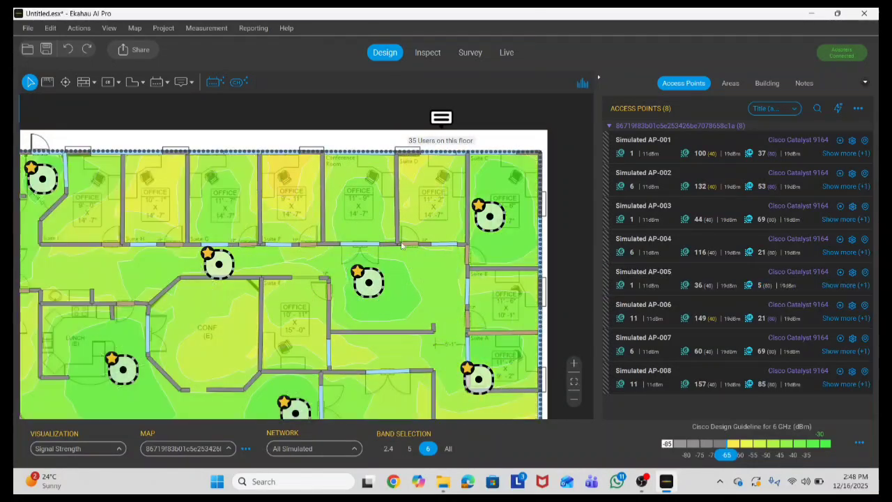
# Step: Select access point AP-006 for removal
pyautogui.scroll(-3, 381, 209)
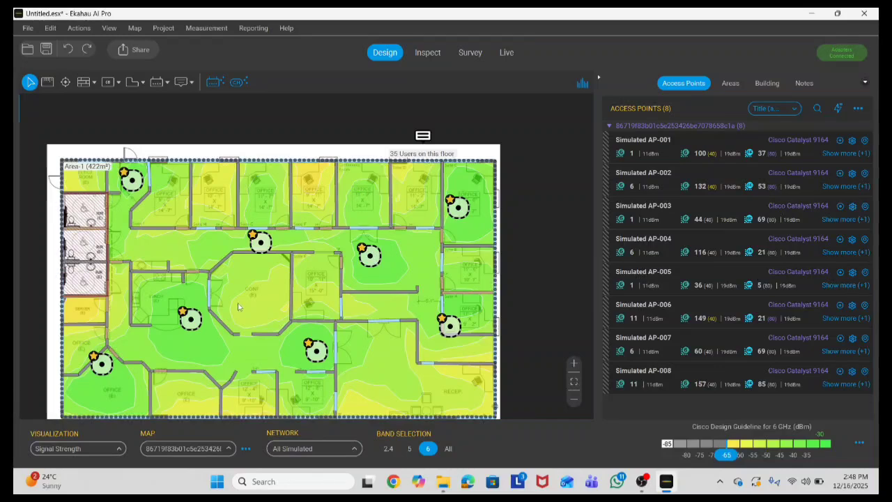
pyautogui.scroll(-2, 413, 219)
pyautogui.scroll(2, 413, 219)
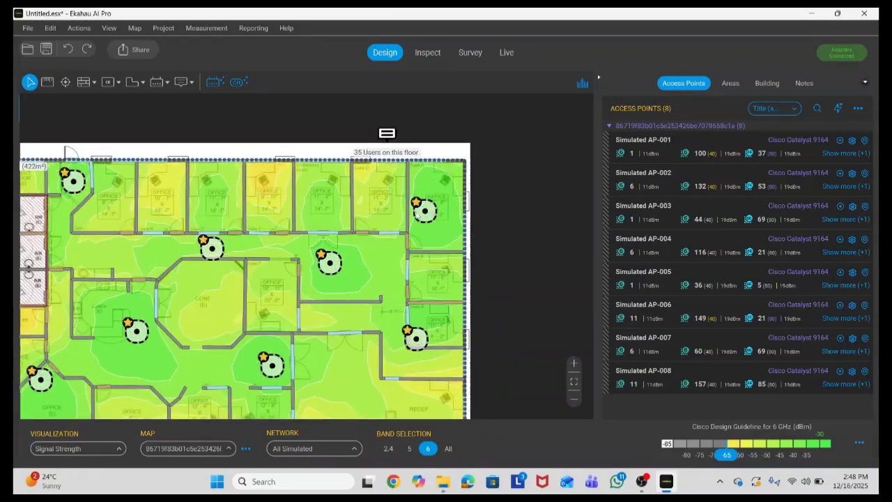
pyautogui.scroll(1, 427, 217)
pyautogui.click(430, 217)
# Step: Delete AP-006 and move AP-005 right into the central open area
pyautogui.press('Delete')
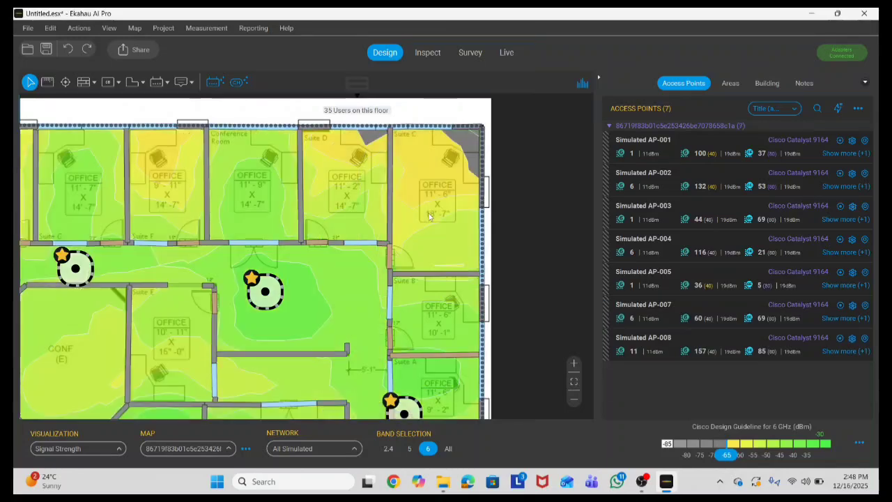
pyautogui.click(263, 293)
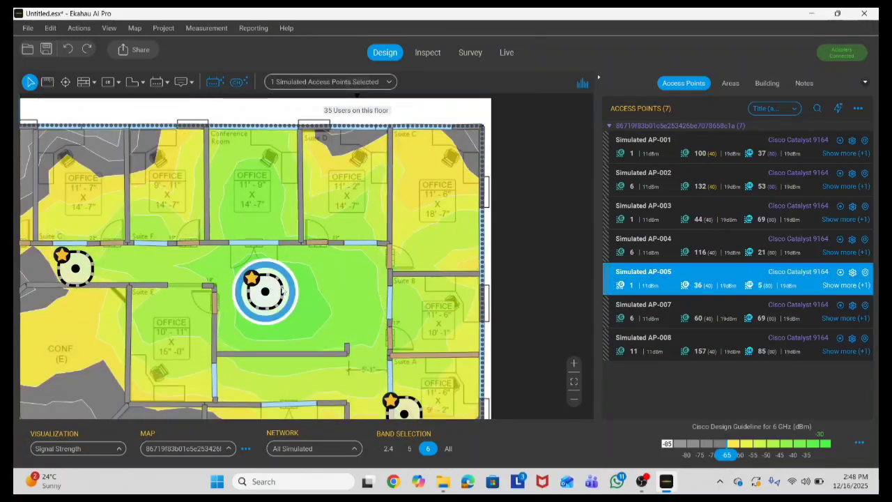
pyautogui.moveTo(263, 293); pyautogui.dragTo(336, 286)
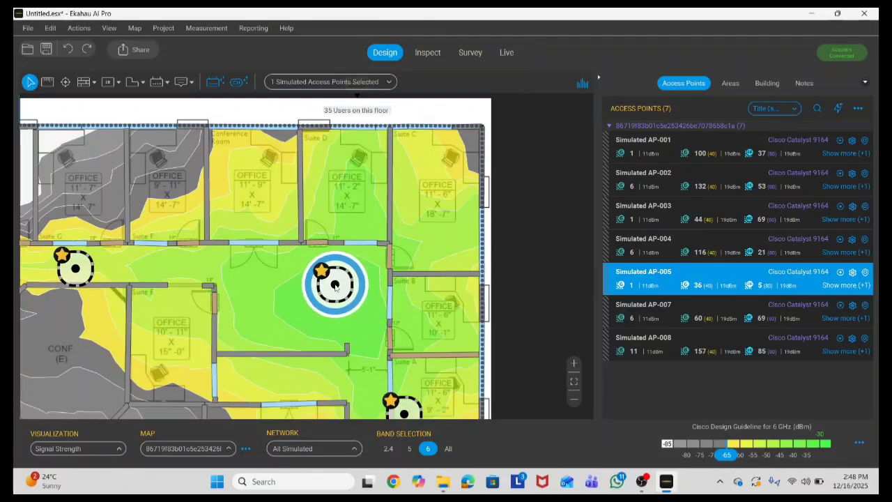
pyautogui.moveTo(335, 286); pyautogui.dragTo(327, 281)
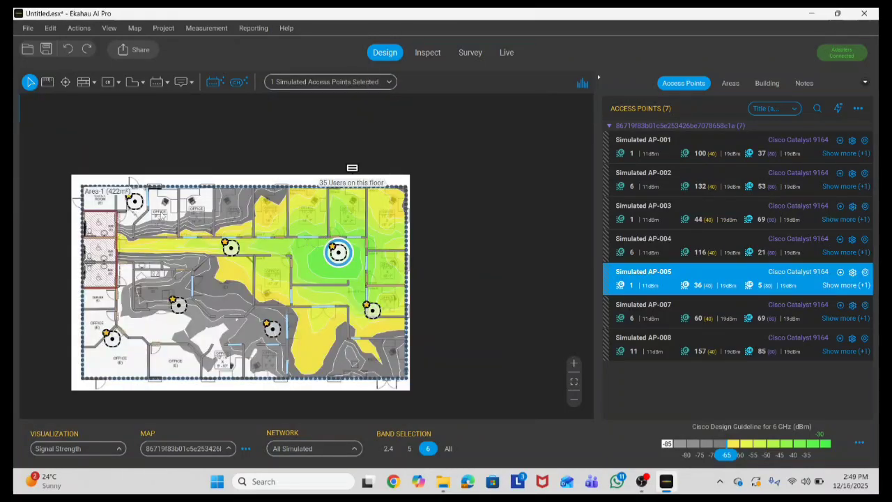
# Step: Review individual 6 GHz coverage of AP-002, AP-008, AP-001 and AP-004, then compare AP-002, AP-005 and AP-001 together
pyautogui.click(230, 248)
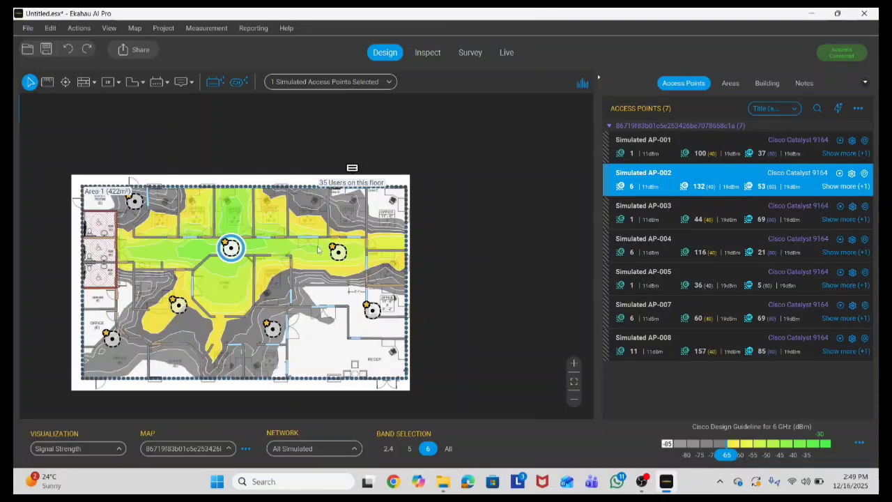
pyautogui.click(174, 306)
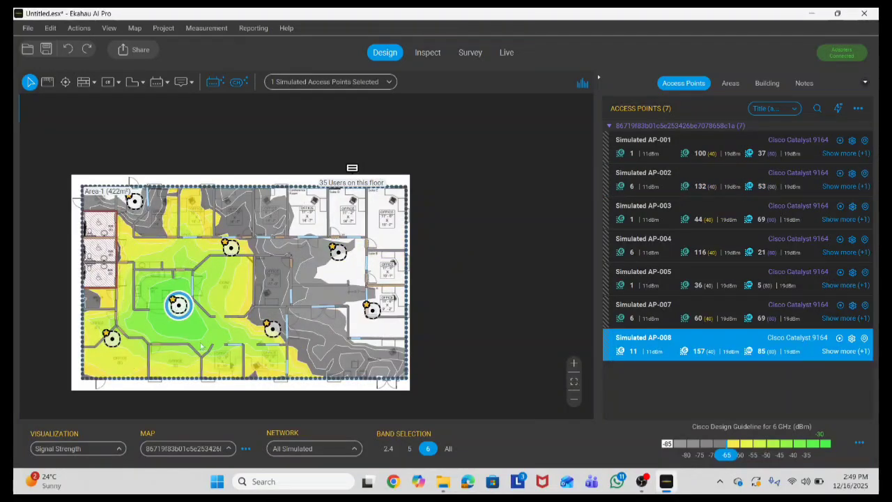
pyautogui.click(273, 328)
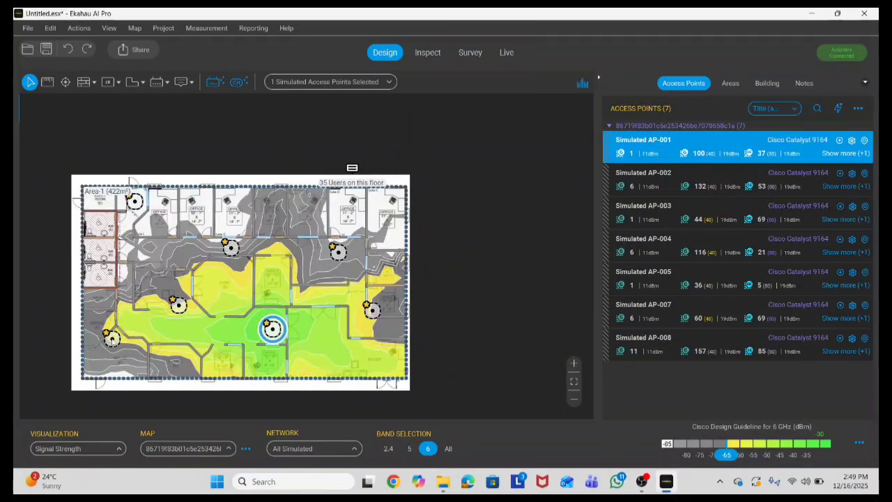
pyautogui.click(111, 339)
pyautogui.click(178, 304)
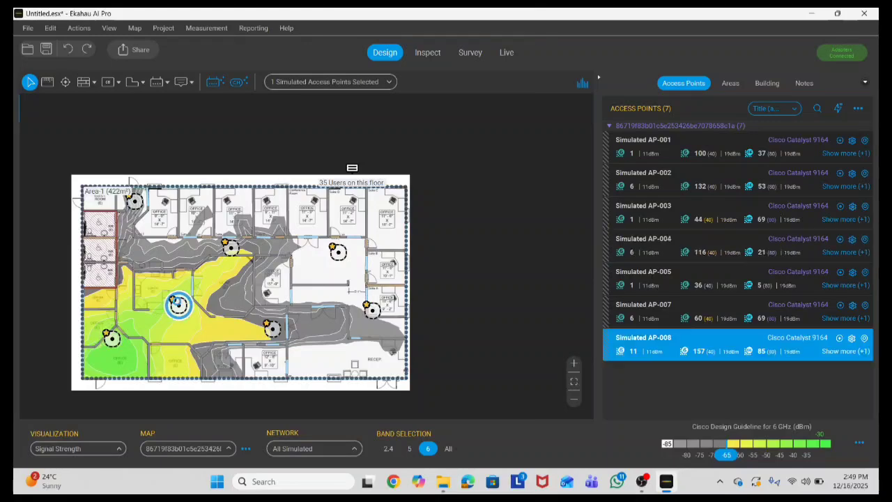
pyautogui.keyDown('ctrl'); pyautogui.click(231, 247); pyautogui.keyUp('ctrl')
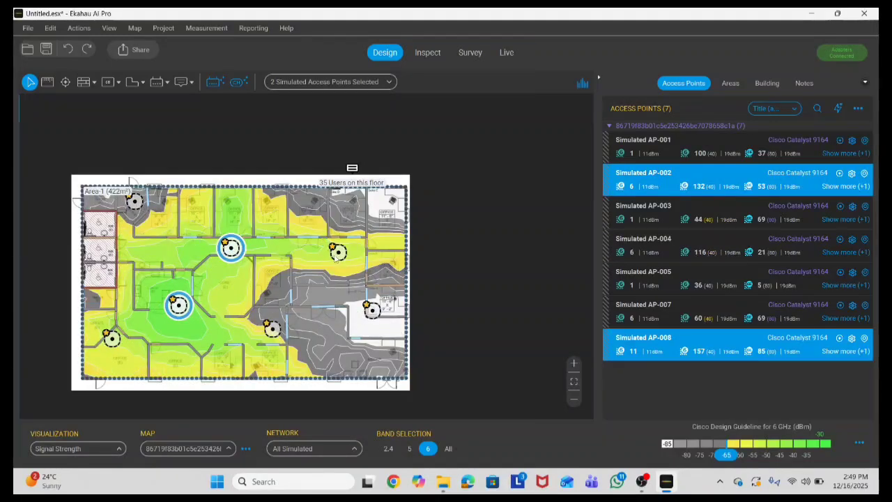
pyautogui.keyDown('ctrl'); pyautogui.click(338, 251); pyautogui.keyUp('ctrl')
pyautogui.keyDown('ctrl'); pyautogui.click(272, 328); pyautogui.keyUp('ctrl')
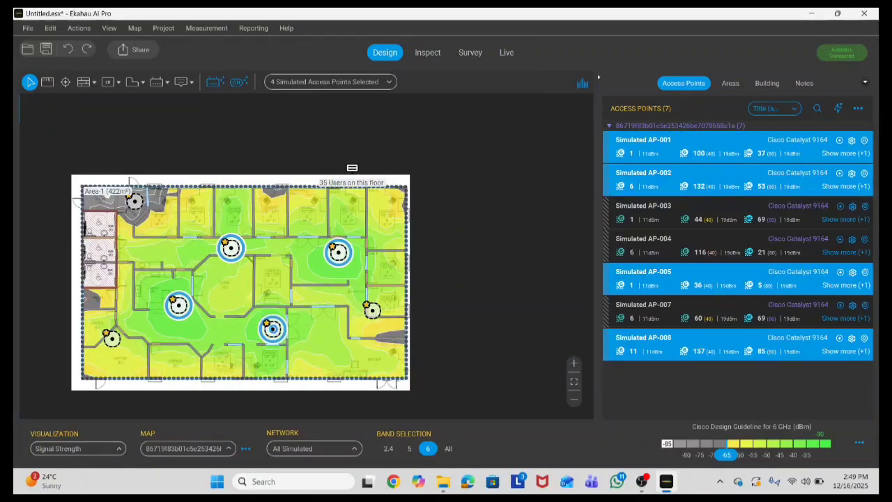
pyautogui.click(322, 334)
pyautogui.scroll(7, 360, 302)
# Step: Move AP-007 up and left, and AP-005 up into the office above it
pyautogui.click(386, 323)
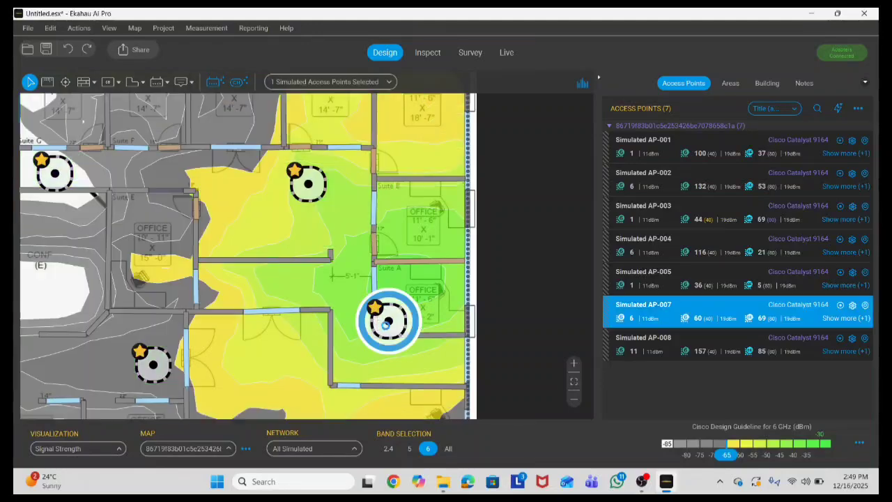
pyautogui.moveTo(386, 324); pyautogui.dragTo(352, 300)
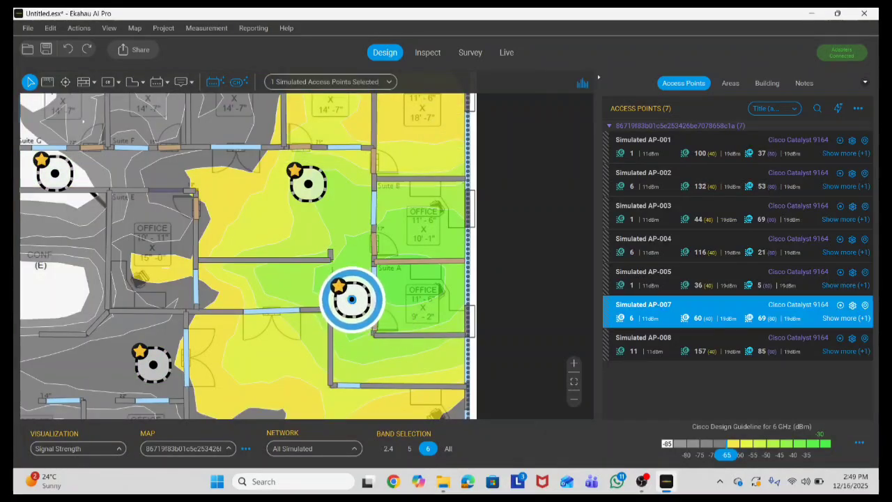
pyautogui.scroll(-2, 353, 323)
pyautogui.click(407, 302)
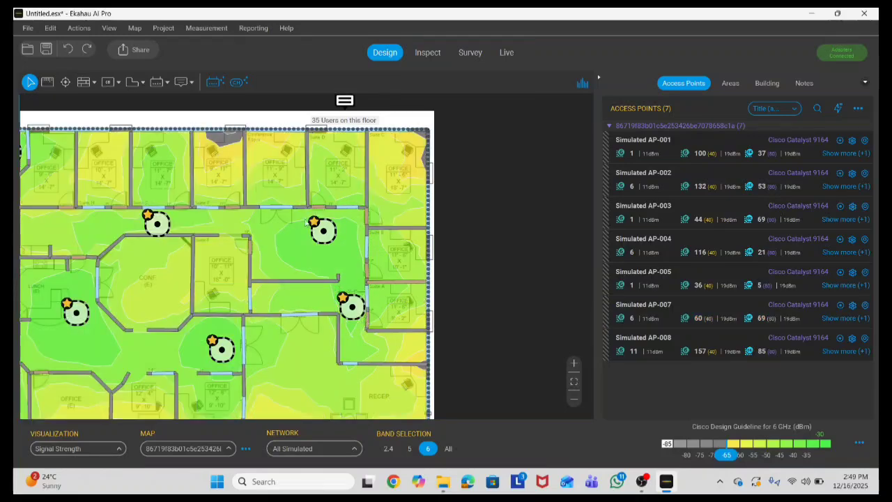
pyautogui.moveTo(317, 235); pyautogui.dragTo(330, 193)
pyautogui.click(225, 220)
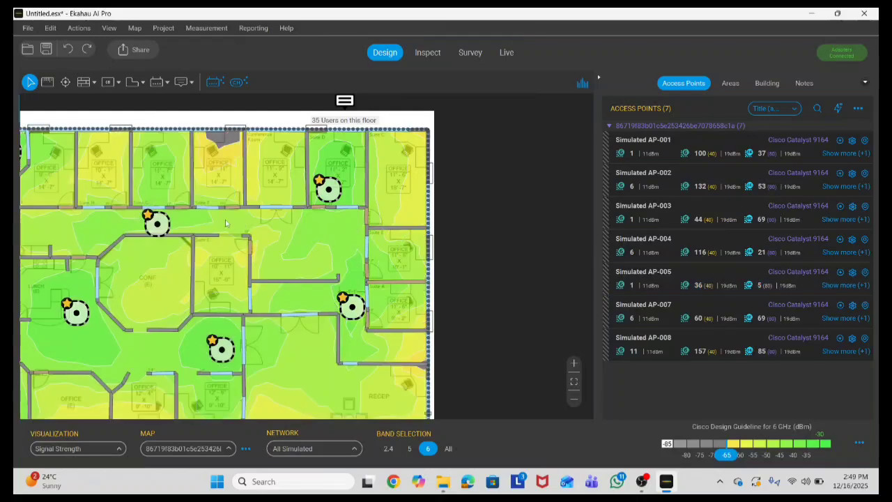
# Step: Move AP-002 further right along the upper corridor
pyautogui.click(159, 222)
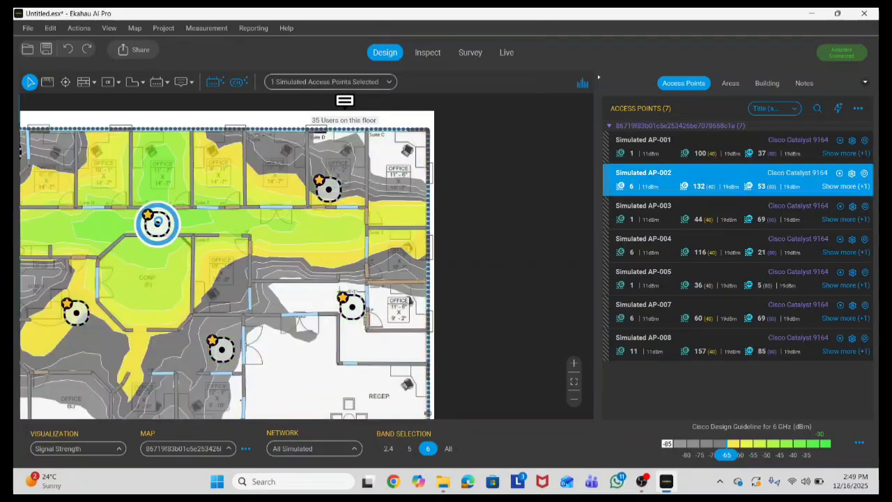
pyautogui.moveTo(172, 226); pyautogui.dragTo(211, 221)
pyautogui.click(306, 241)
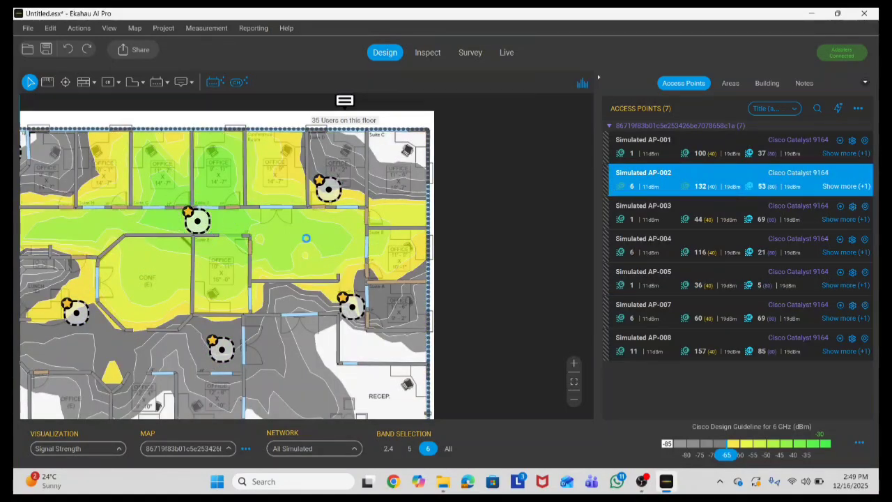
pyautogui.scroll(-3, 307, 242)
pyautogui.scroll(3, 351, 167)
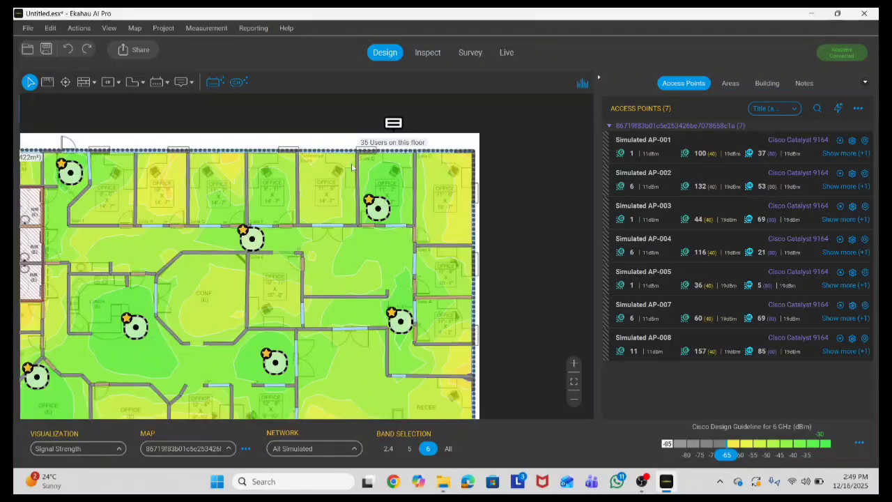
# Step: Undo and redo the last move, then move AP-007 lower toward reception
pyautogui.hotkey('ctrl', 'z')
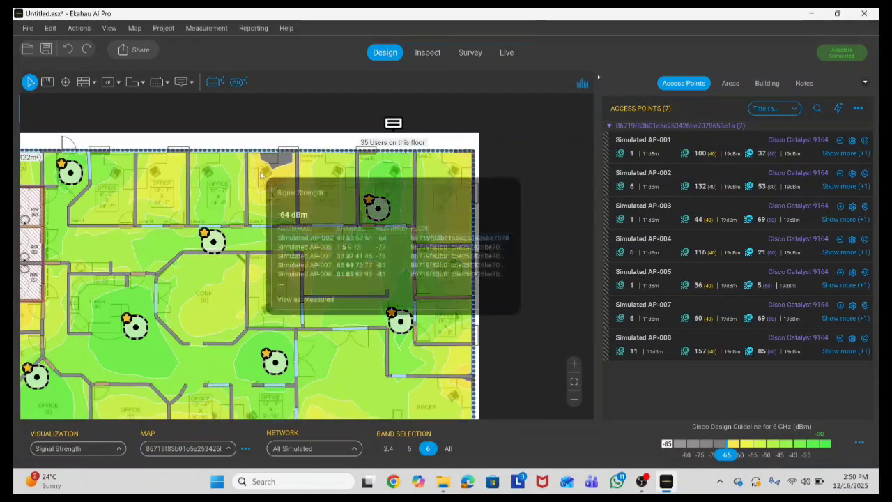
pyautogui.hotkey('ctrl', 'y')
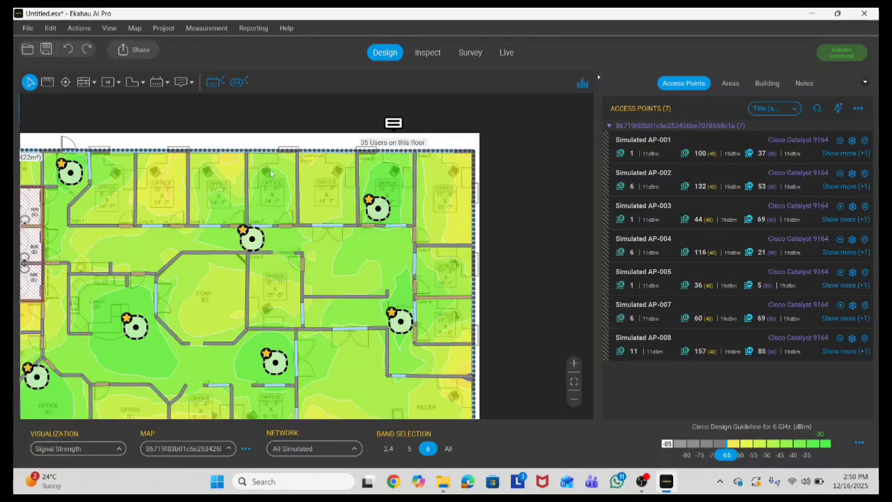
pyautogui.scroll(-1, 265, 156)
pyautogui.scroll(1, 281, 309)
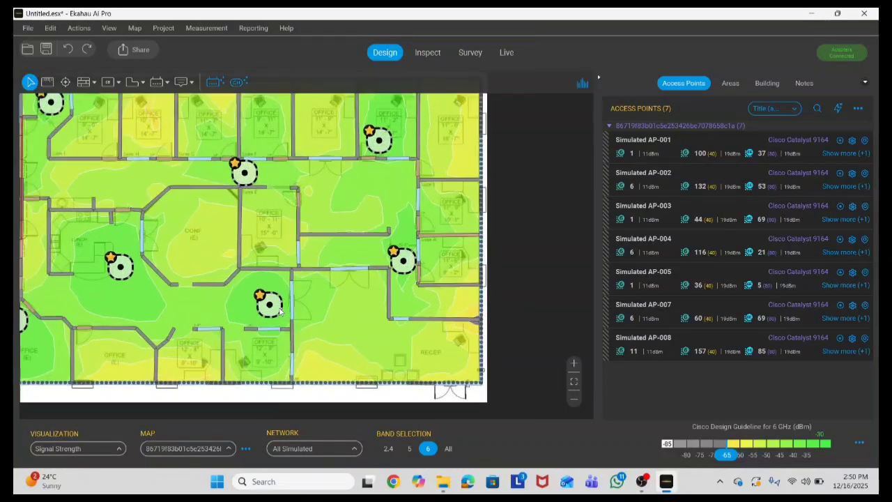
pyautogui.scroll(1, 459, 352)
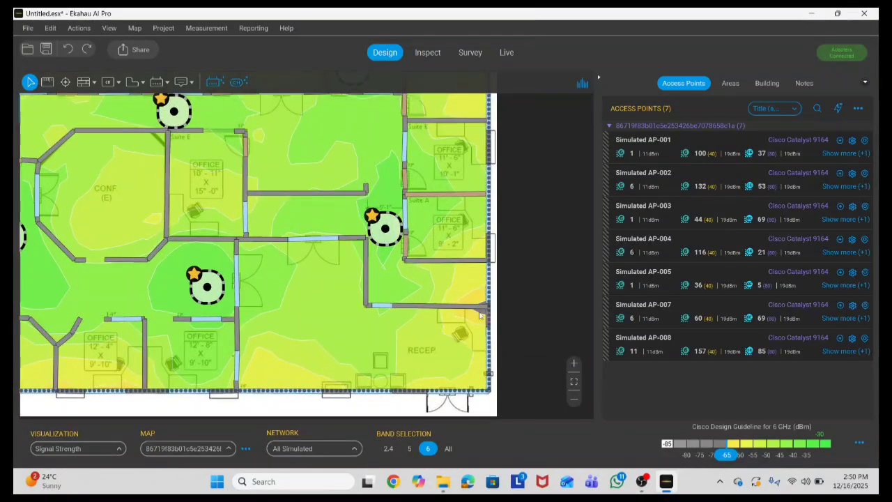
pyautogui.scroll(1, 427, 276)
pyautogui.moveTo(372, 218)
pyautogui.mouseDown()
pyautogui.moveTo(370, 290)
pyautogui.moveTo(378, 292)
pyautogui.mouseUp()
pyautogui.click(367, 194)
# Step: Move AP-004 in the lower-left office up and to the right
pyautogui.scroll(-6, 366, 199)
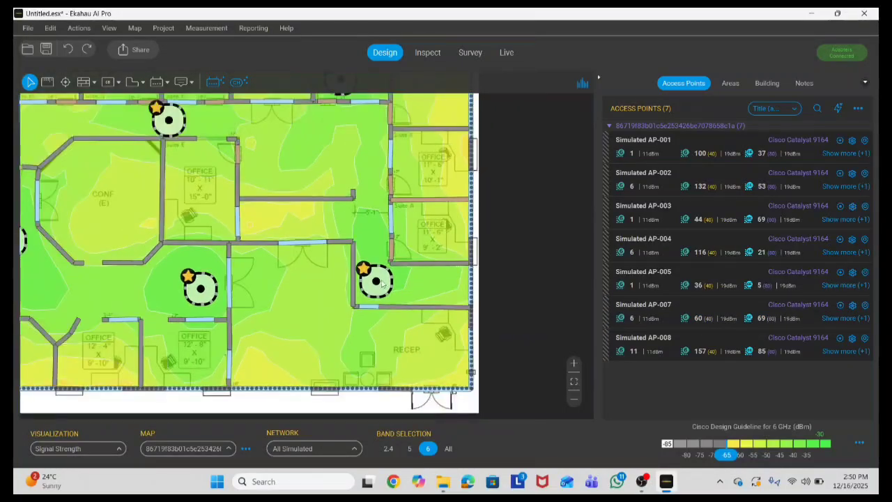
pyautogui.scroll(3, 134, 284)
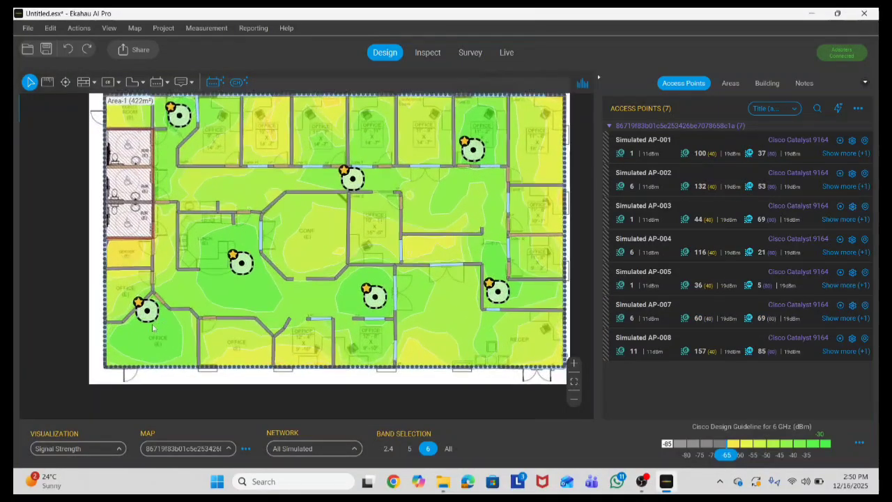
pyautogui.click(145, 306)
pyautogui.moveTo(148, 313)
pyautogui.mouseDown()
pyautogui.moveTo(178, 303)
pyautogui.moveTo(195, 278)
pyautogui.moveTo(188, 275)
pyautogui.mouseUp()
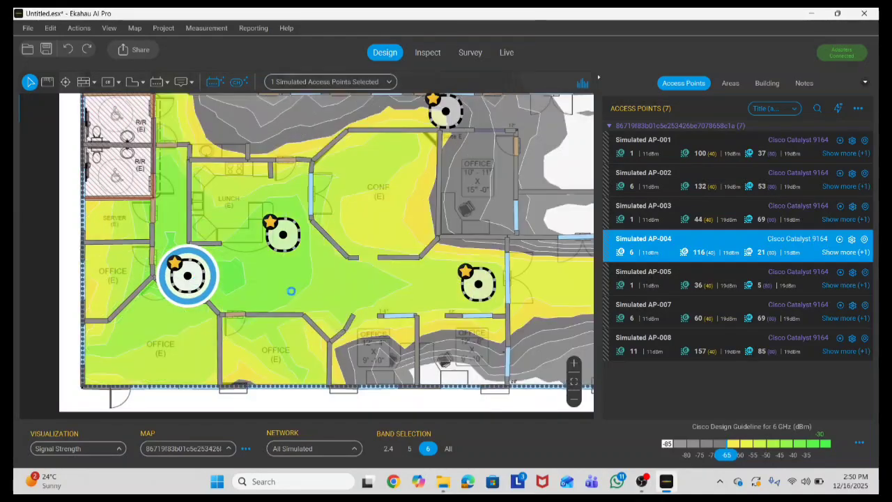
pyautogui.click(277, 290)
# Step: Move AP-008 from near the lunch room right into the conference room
pyautogui.scroll(-1, 226, 330)
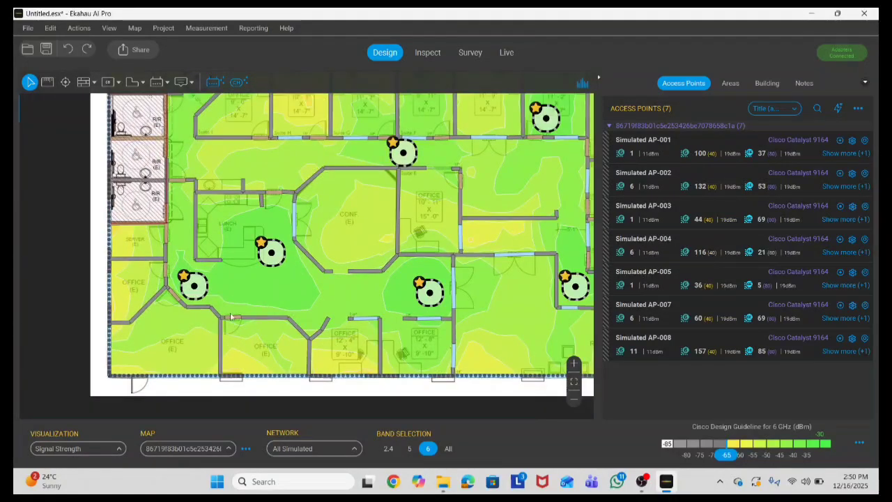
pyautogui.scroll(-2, 231, 316)
pyautogui.moveTo(242, 339)
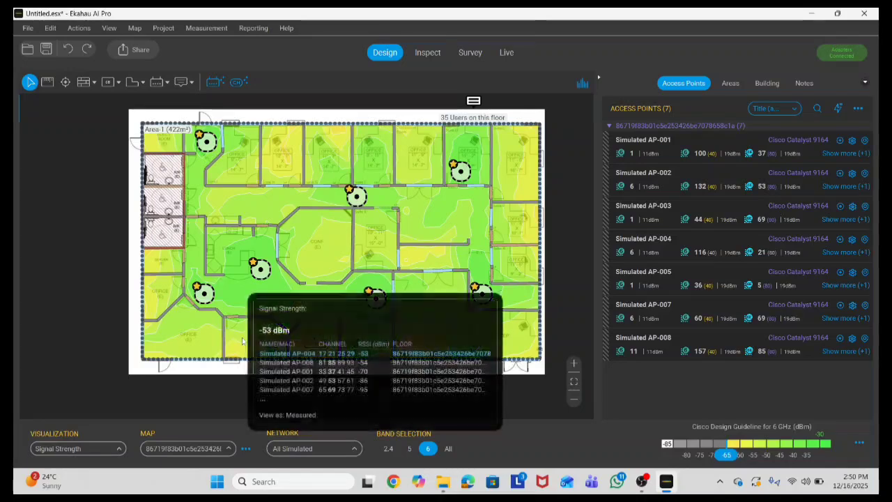
pyautogui.click(261, 269)
pyautogui.scroll(2, 265, 272)
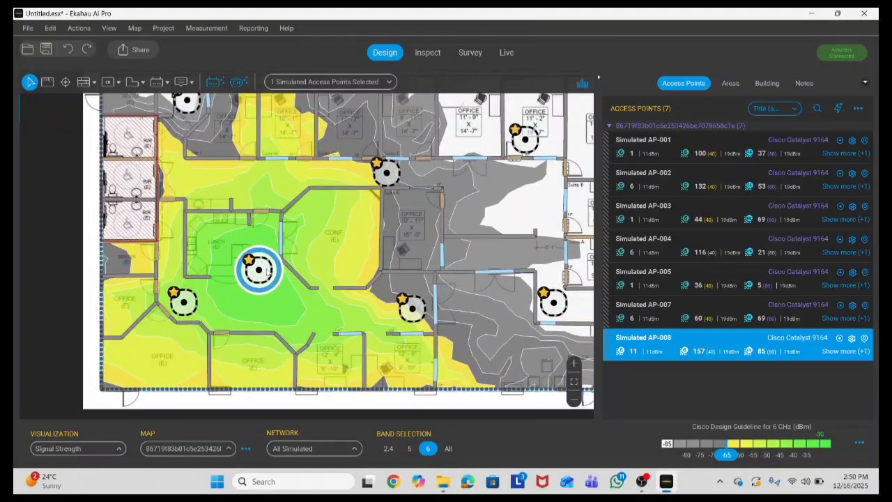
pyautogui.moveTo(267, 272)
pyautogui.mouseDown()
pyautogui.moveTo(293, 261)
pyautogui.moveTo(330, 264)
pyautogui.mouseUp()
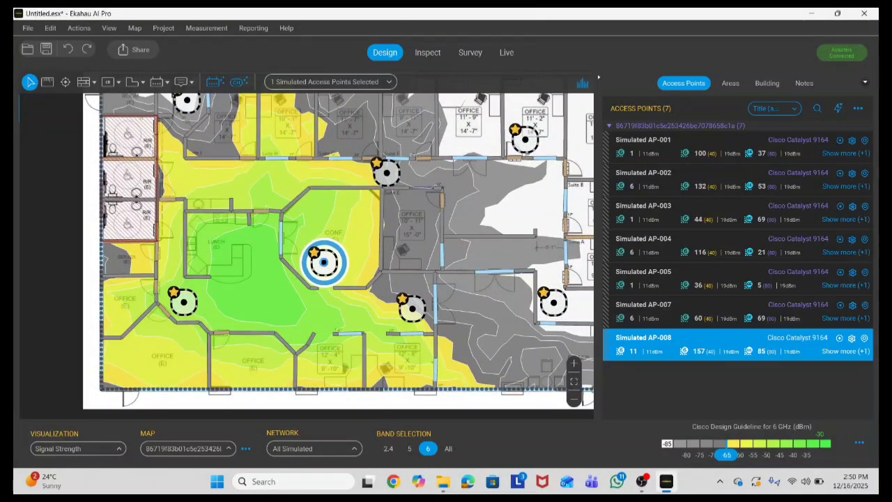
pyautogui.click(259, 301)
# Step: Shift AP-004 slightly further to the right
pyautogui.scroll(-4, 258, 302)
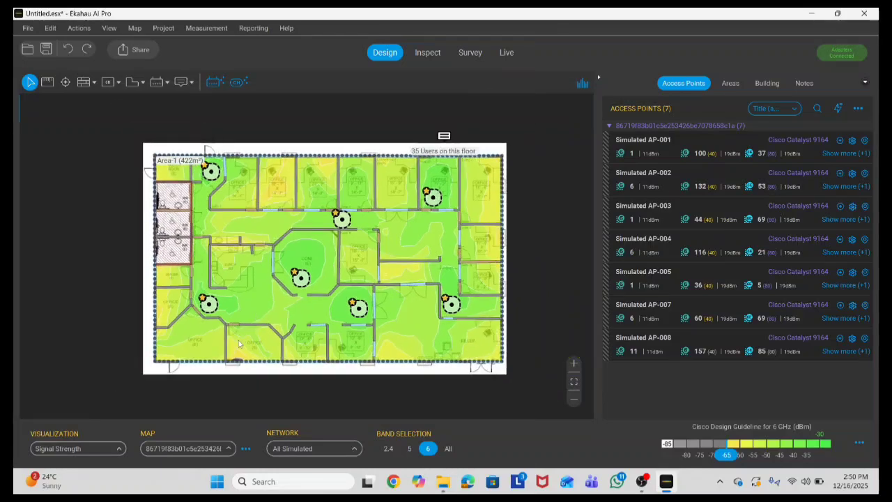
pyautogui.scroll(6, 238, 340)
pyautogui.click(193, 264)
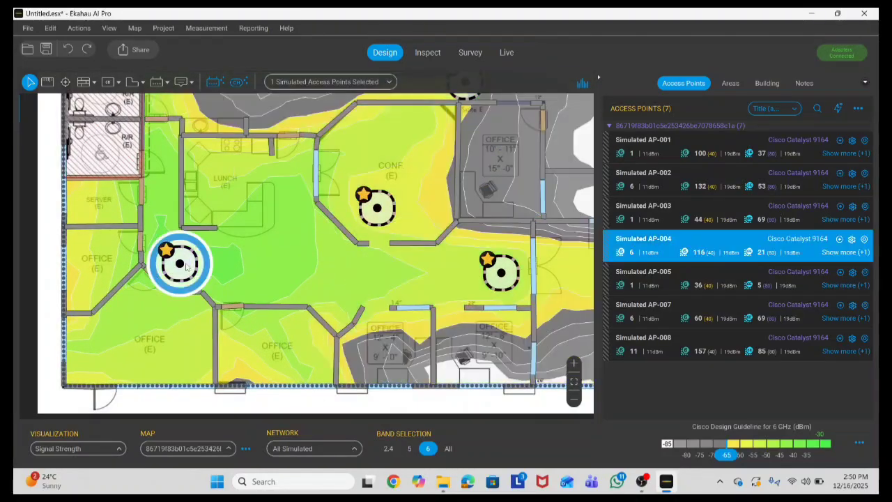
pyautogui.moveTo(192, 264); pyautogui.dragTo(217, 262)
pyautogui.click(261, 262)
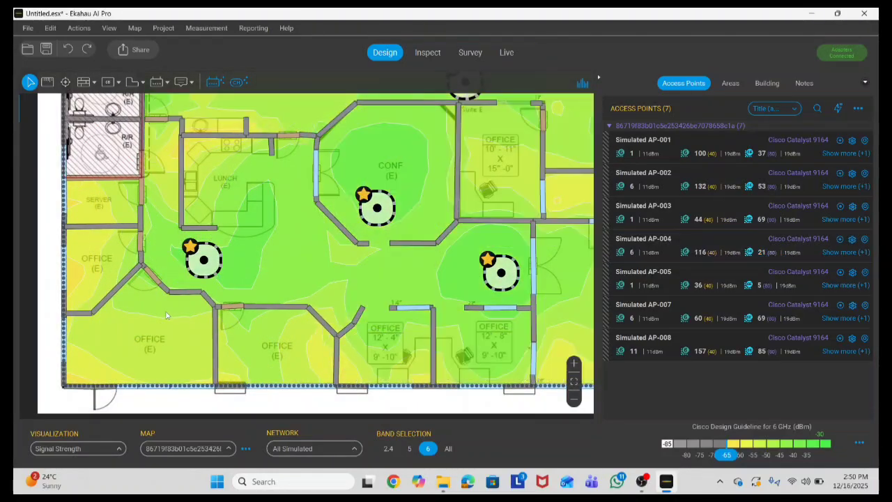
pyautogui.scroll(-3, 145, 273)
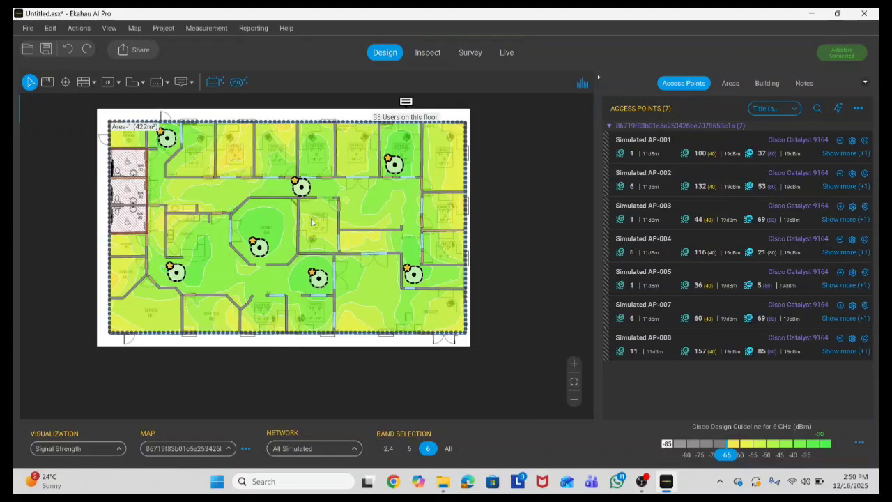
pyautogui.moveTo(311, 222)
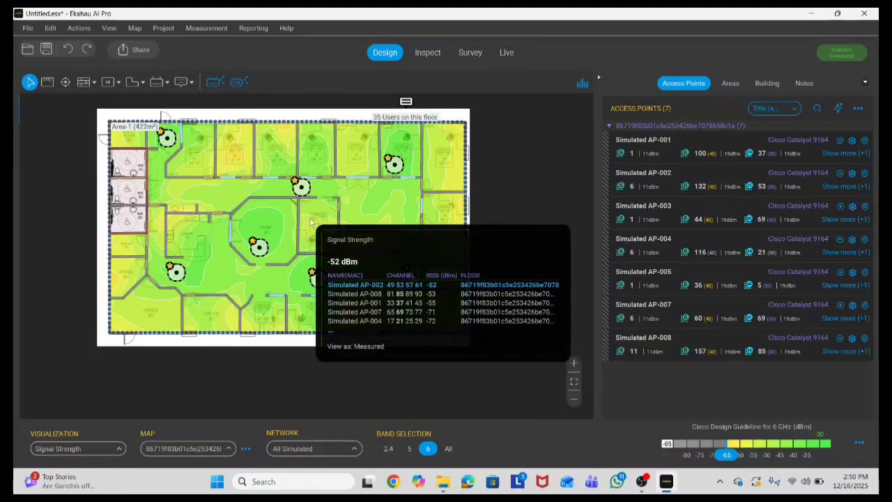
# Step: On the 2.4 GHz heatmap, compare combined coverage of the other APs, then delete centre AP-008
pyautogui.click(388, 448)
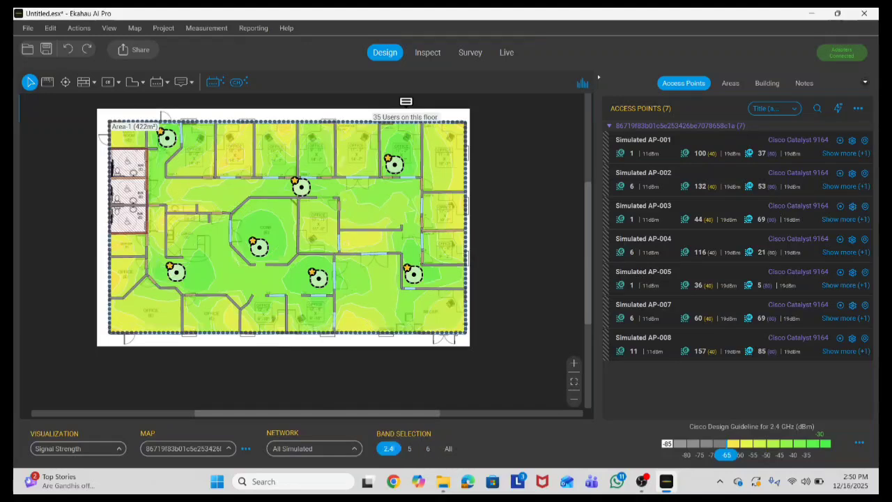
pyautogui.click(318, 279)
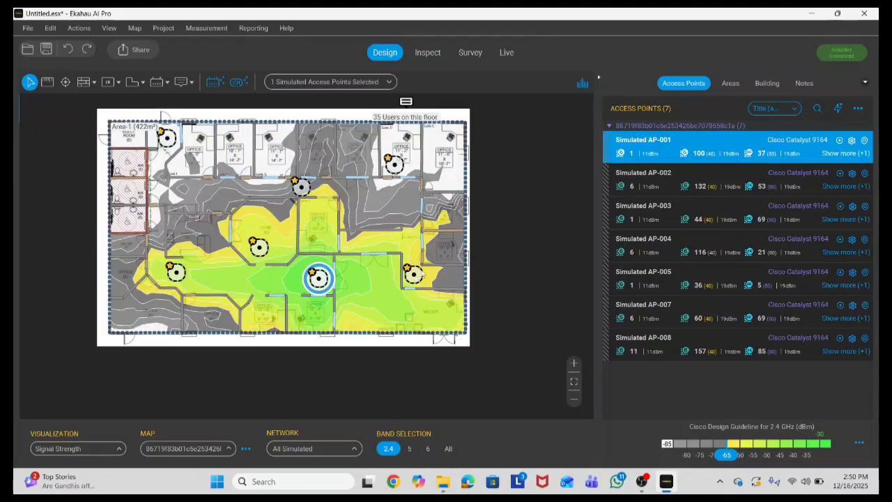
pyautogui.keyDown('ctrl'); pyautogui.click(395, 164); pyautogui.keyUp('ctrl')
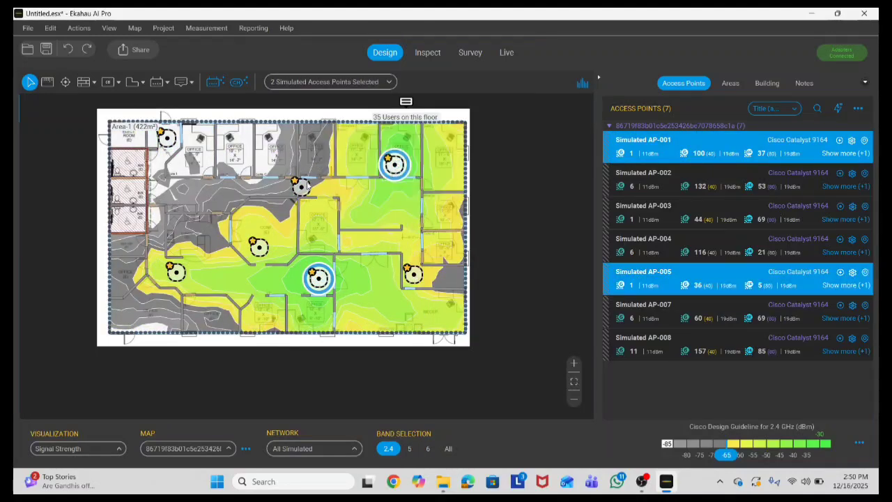
pyautogui.keyDown('ctrl'); pyautogui.click(301, 187); pyautogui.keyUp('ctrl')
pyautogui.keyDown('ctrl'); pyautogui.click(166, 138); pyautogui.keyUp('ctrl')
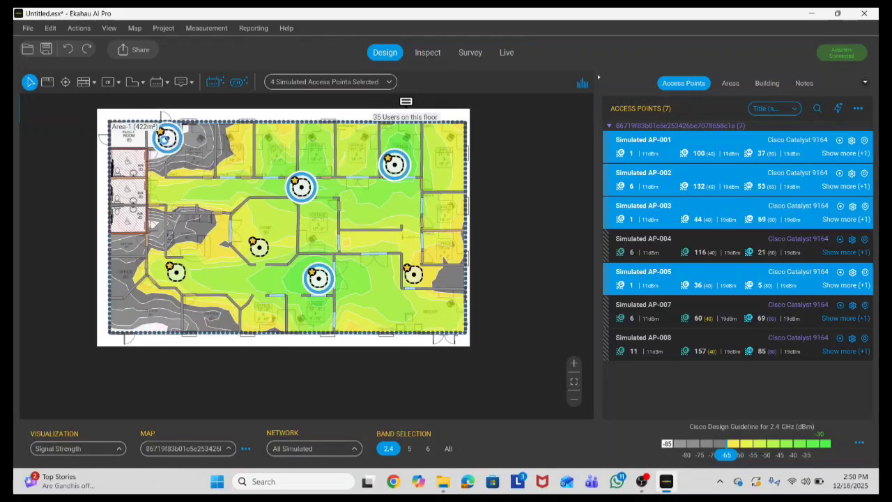
pyautogui.keyDown('ctrl'); pyautogui.click(175, 273); pyautogui.keyUp('ctrl')
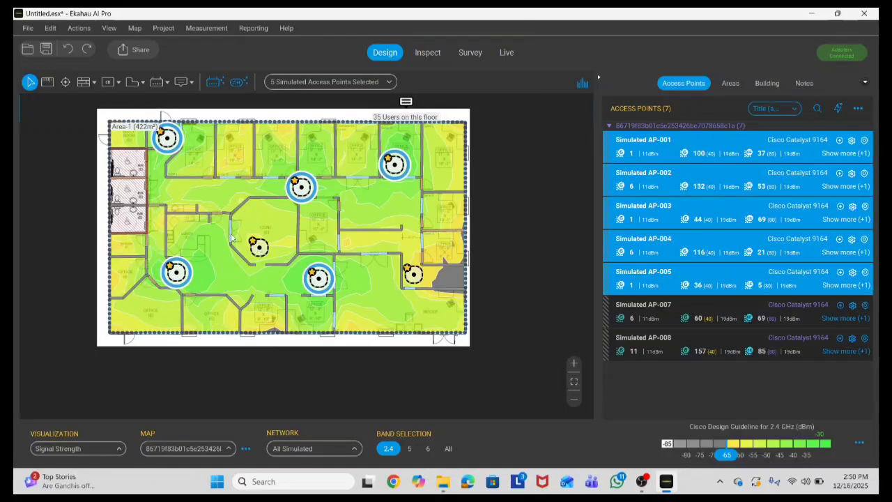
pyautogui.keyDown('ctrl'); pyautogui.click(417, 275); pyautogui.keyUp('ctrl')
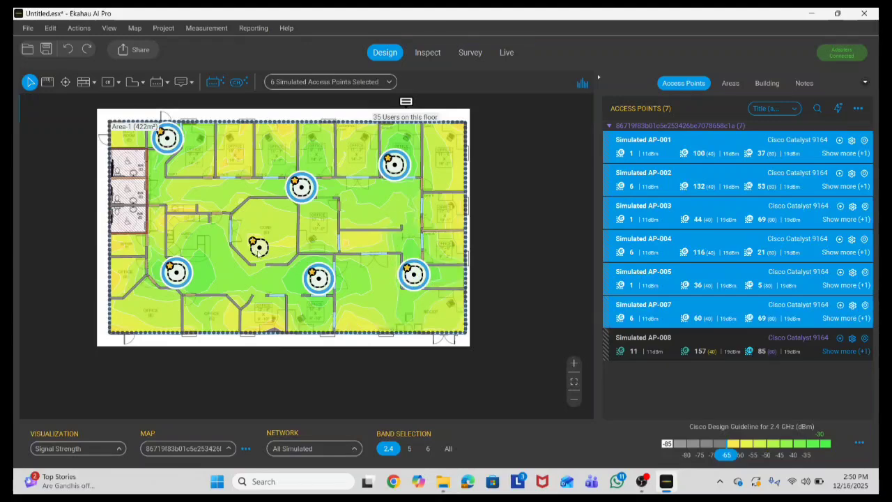
pyautogui.click(258, 248)
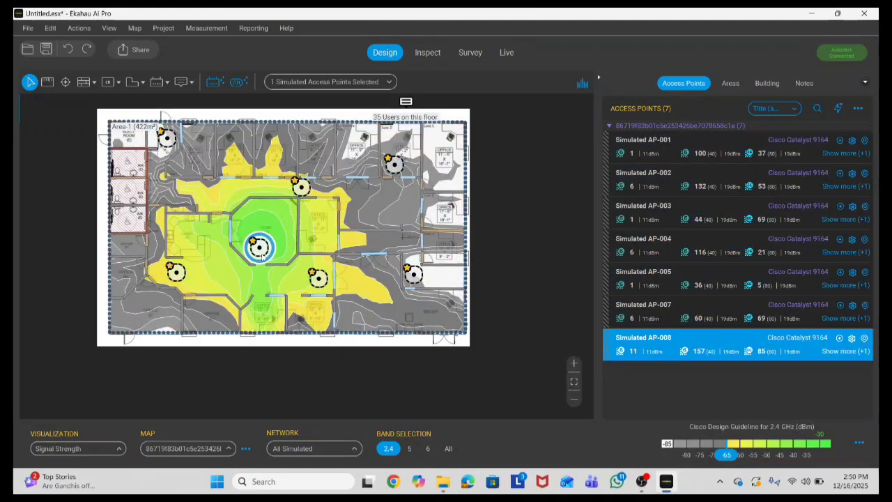
pyautogui.press('Delete')
# Step: Move AP-001 left toward the floor's centre, then shift it slightly back right
pyautogui.scroll(3, 411, 333)
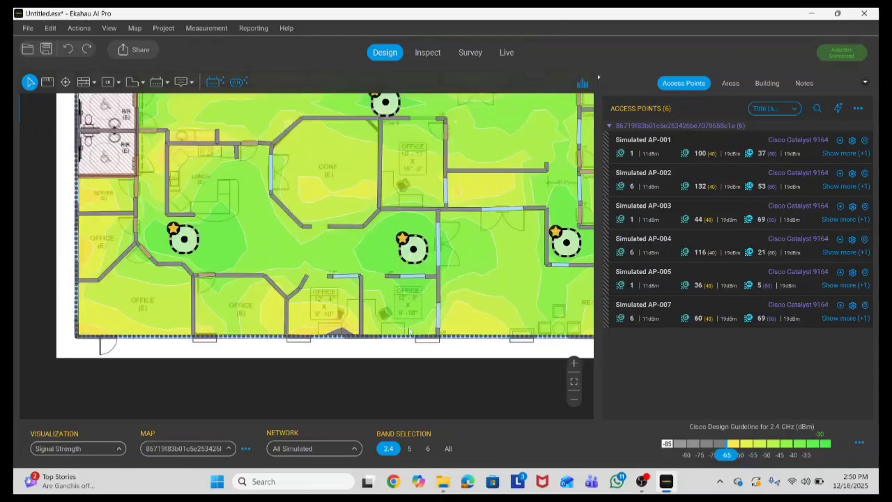
pyautogui.moveTo(413, 249); pyautogui.dragTo(333, 254)
pyautogui.click(389, 246)
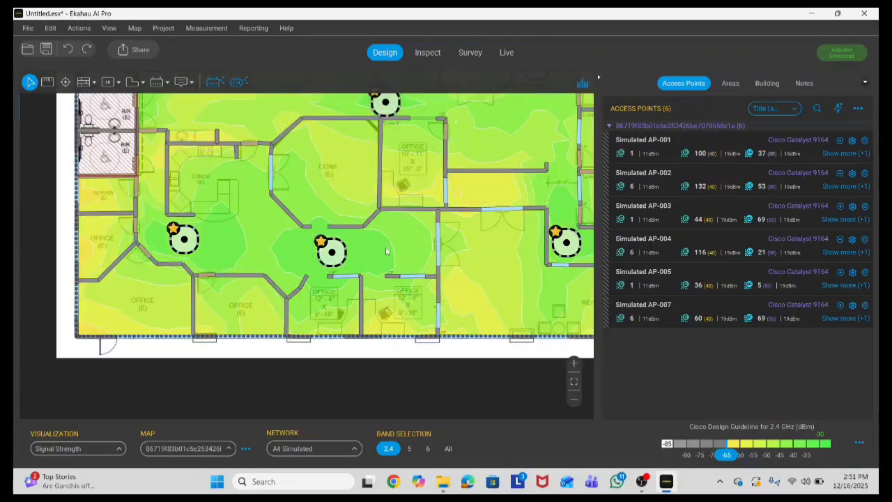
pyautogui.scroll(-3, 338, 274)
pyautogui.scroll(3, 339, 280)
pyautogui.click(332, 255)
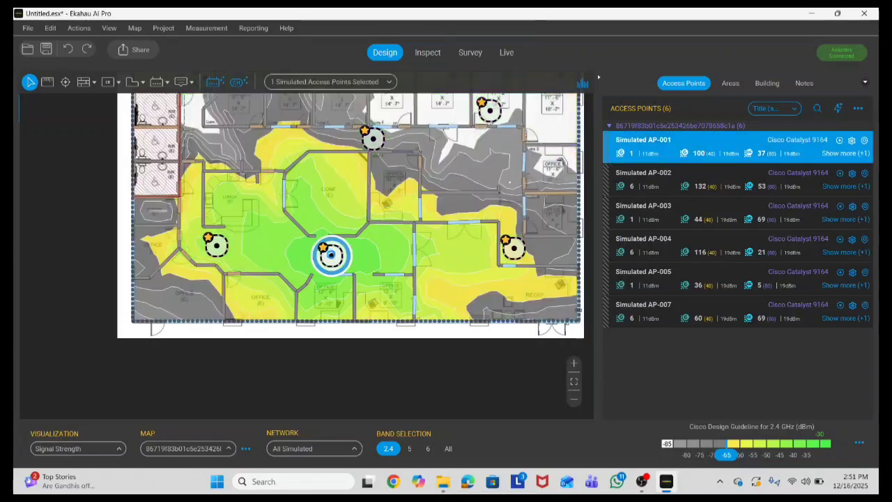
pyautogui.moveTo(331, 254); pyautogui.dragTo(348, 255)
pyautogui.click(393, 255)
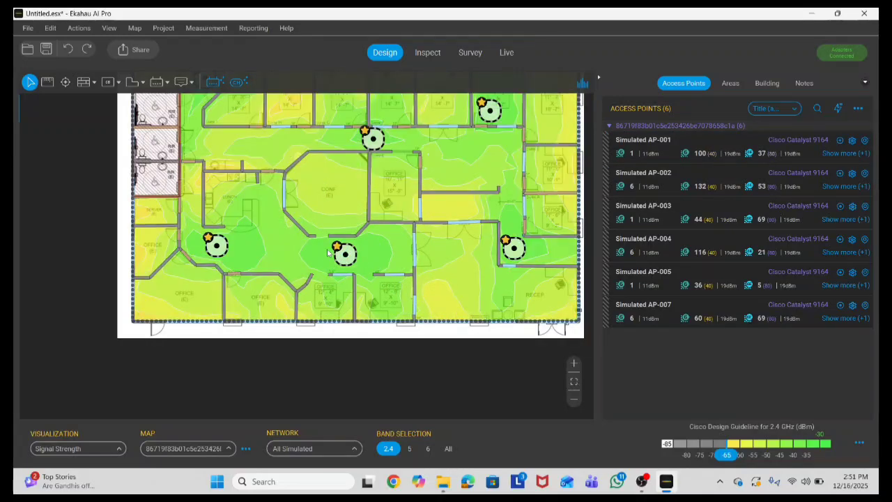
# Step: Compare AP-002, AP-001 and AP-004 coverage together, then show the 5 GHz heatmap
pyautogui.scroll(-3, 429, 248)
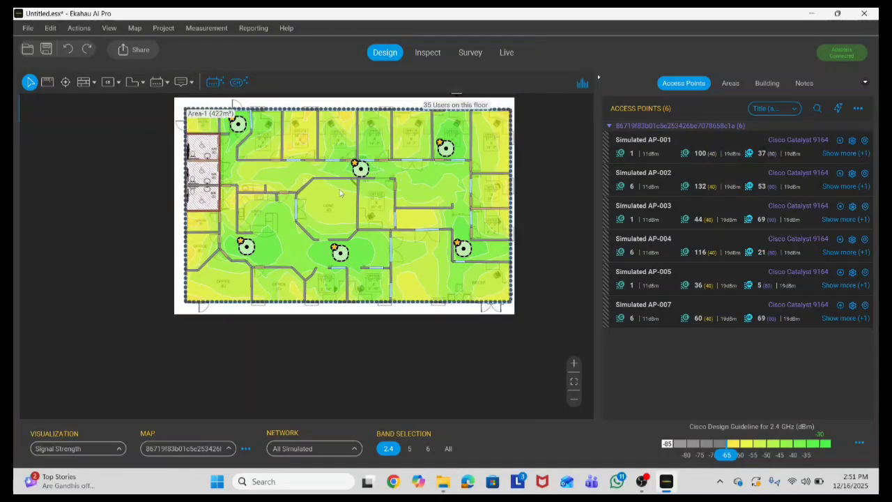
pyautogui.click(360, 170)
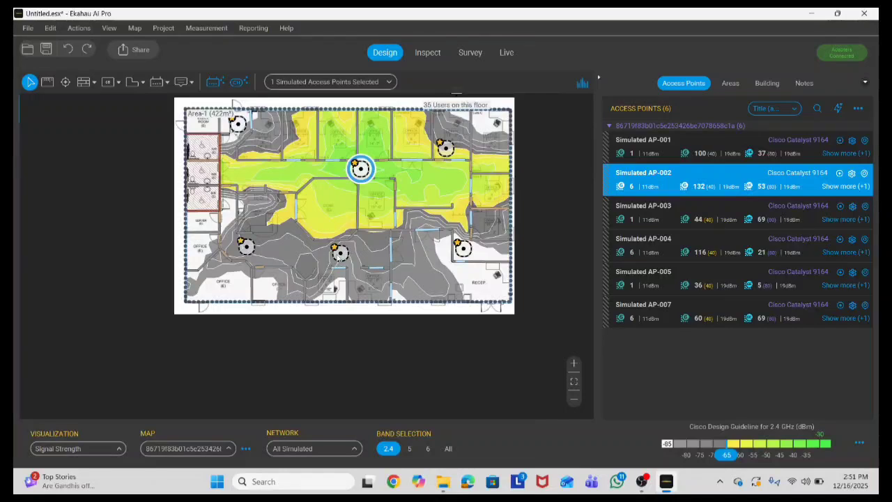
pyautogui.keyDown('ctrl'); pyautogui.click(340, 252); pyautogui.keyUp('ctrl')
pyautogui.keyDown('ctrl'); pyautogui.click(246, 246); pyautogui.keyUp('ctrl')
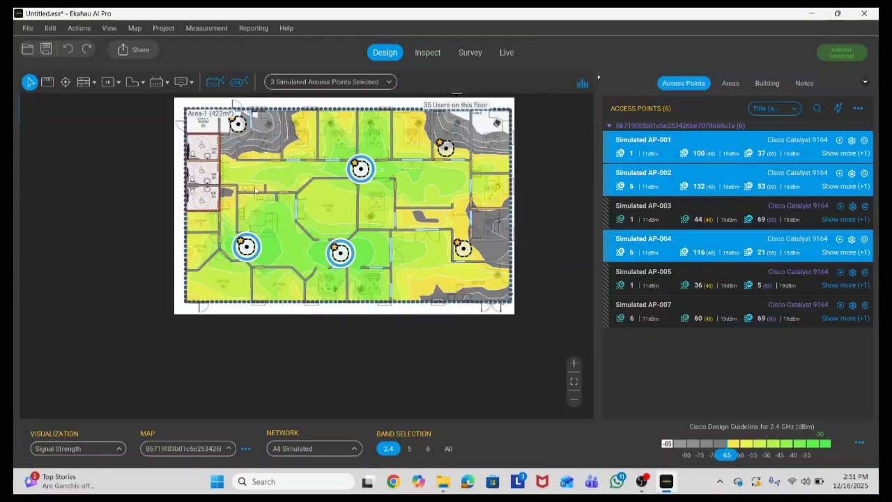
pyautogui.moveTo(332, 211)
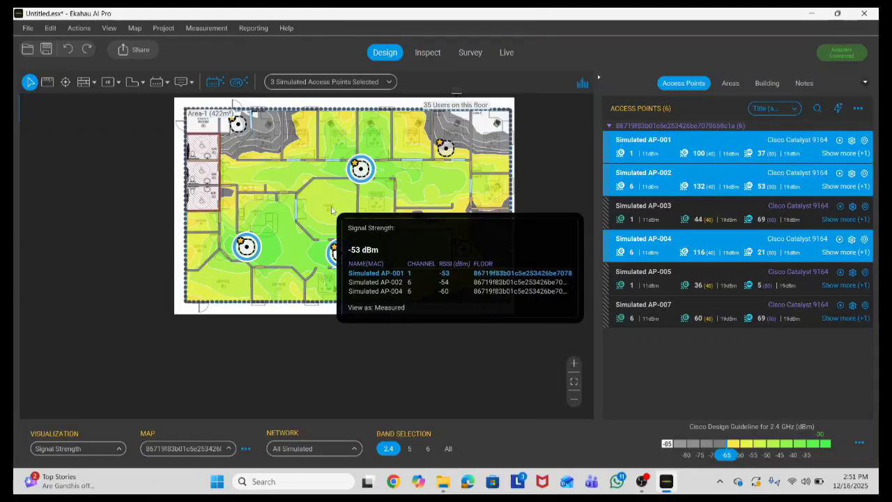
pyautogui.click(480, 253)
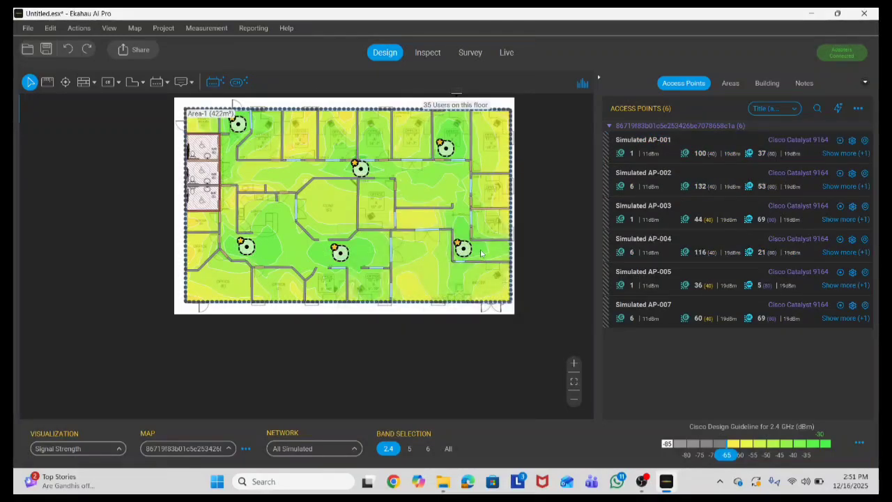
pyautogui.click(409, 448)
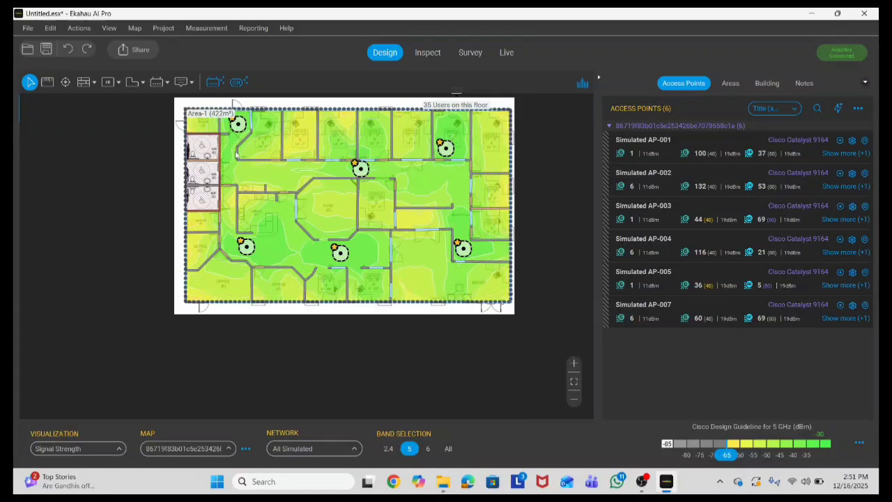
# Step: Show 6 GHz Secondary Signal Strength as the heatmap visualization
pyautogui.click(427, 448)
pyautogui.click(60, 448)
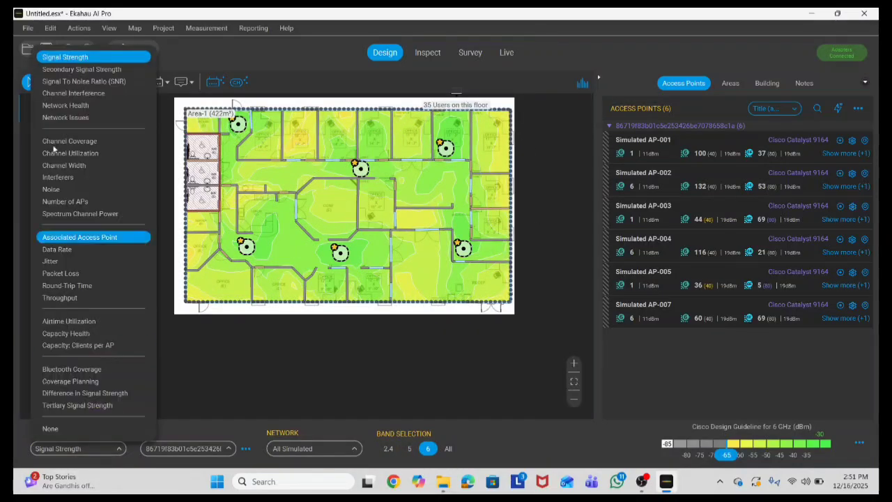
pyautogui.click(62, 69)
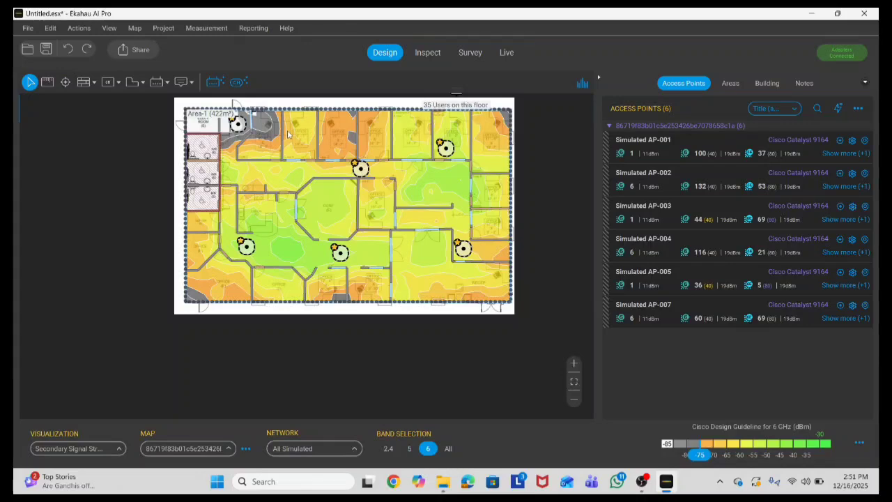
pyautogui.moveTo(287, 130)
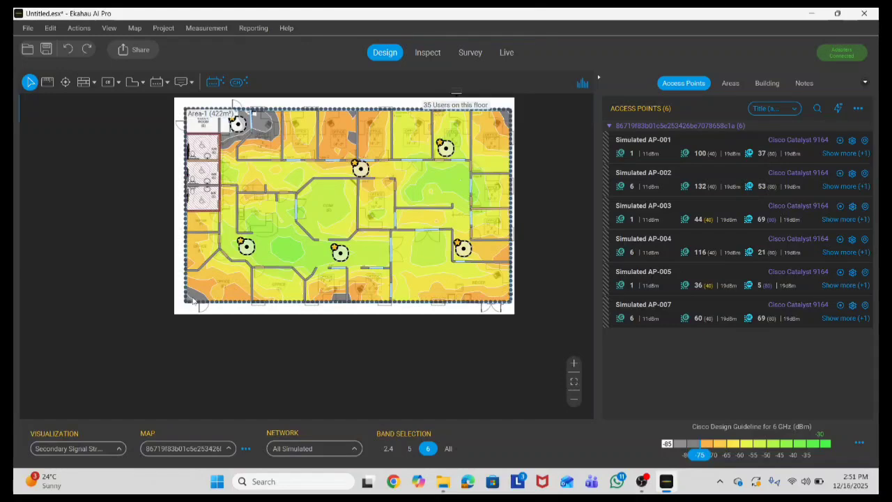
pyautogui.moveTo(193, 299)
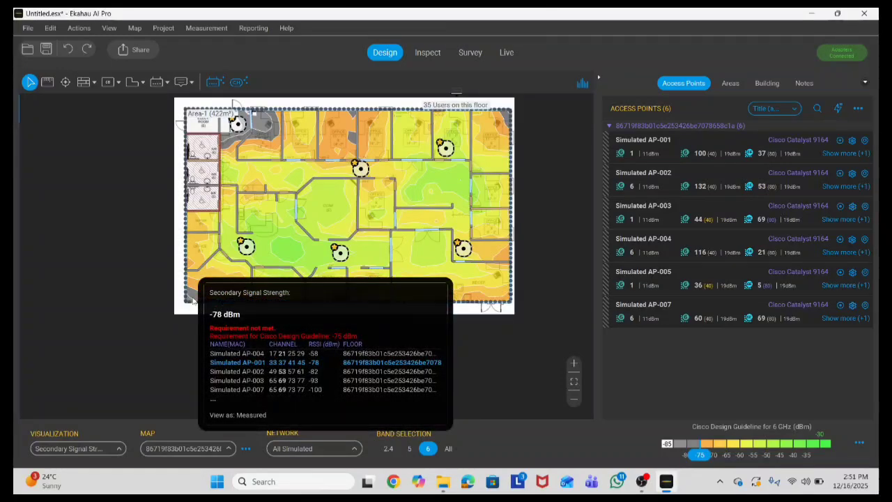
# Step: Zoom around the map to inspect weak orange areas in the top offices and edges
pyautogui.scroll(3, 235, 115)
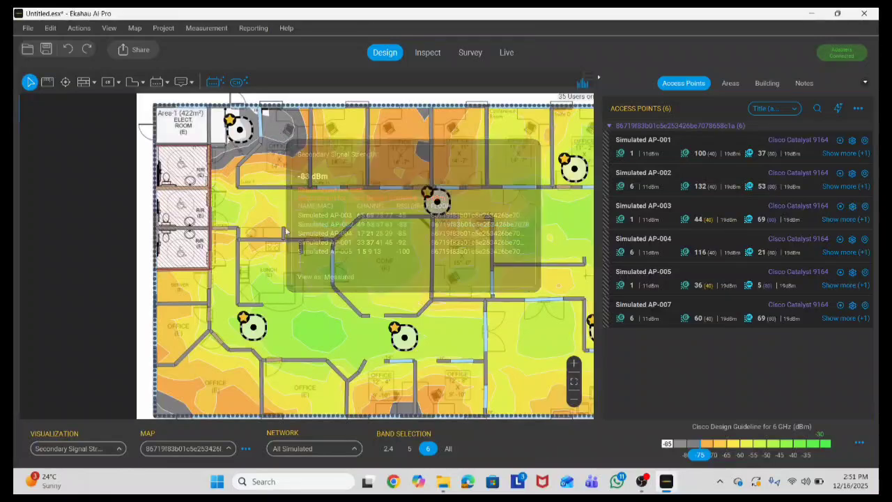
pyautogui.scroll(-3, 285, 232)
pyautogui.scroll(3, 450, 190)
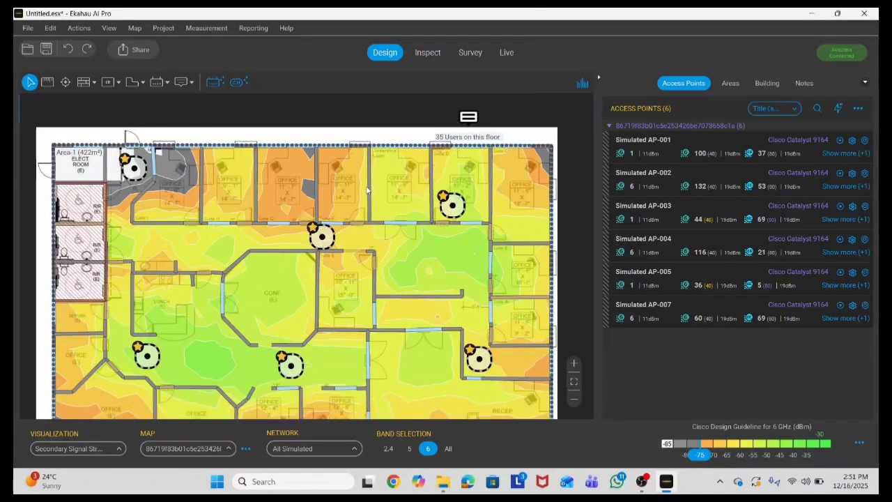
pyautogui.scroll(2, 463, 201)
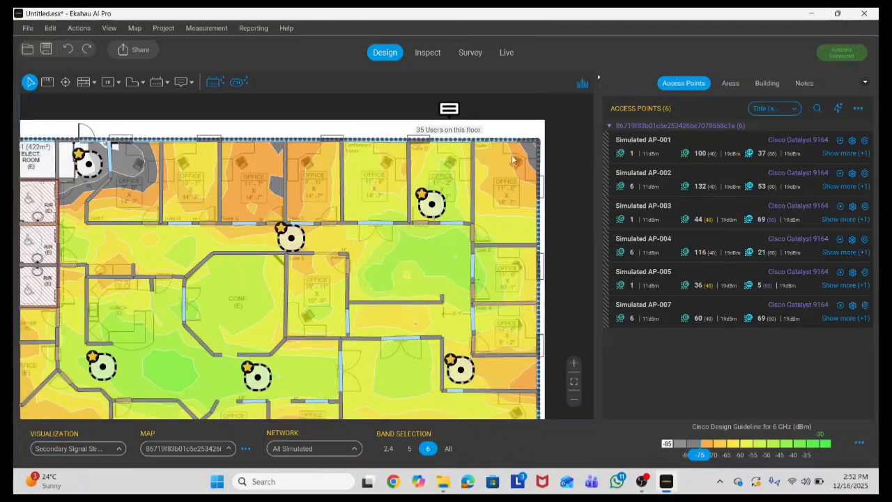
pyautogui.scroll(-2, 382, 174)
pyautogui.scroll(1, 379, 202)
# Step: Shift Simulated AP-002 further right along the corridor, then nudge it slightly back left
pyautogui.scroll(-1, 390, 185)
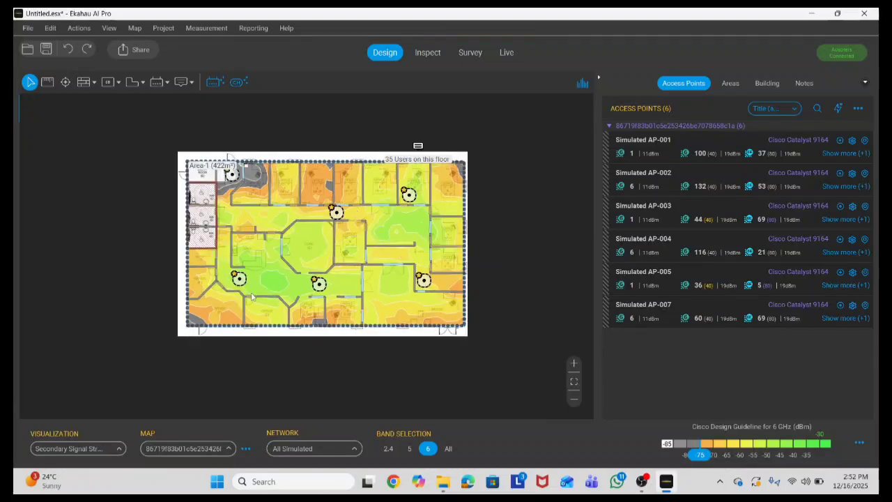
pyautogui.scroll(1, 263, 251)
pyautogui.scroll(-1, 252, 296)
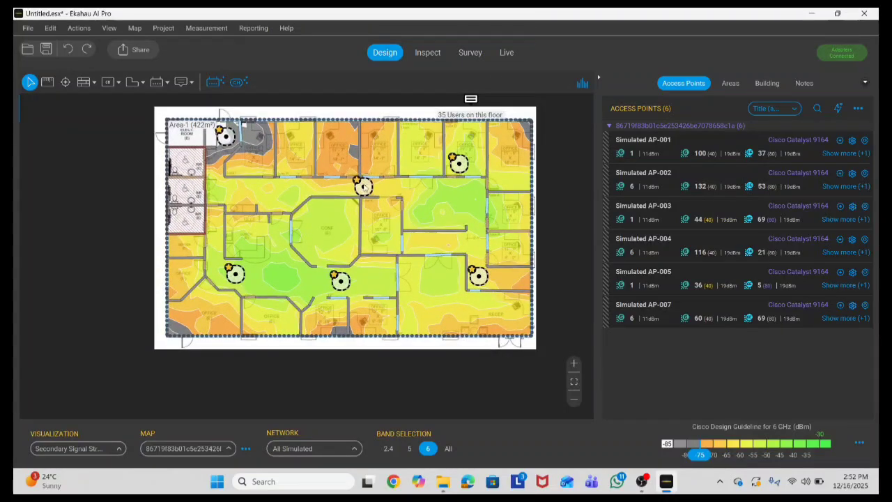
pyautogui.click(363, 186)
pyautogui.moveTo(363, 186); pyautogui.dragTo(428, 198)
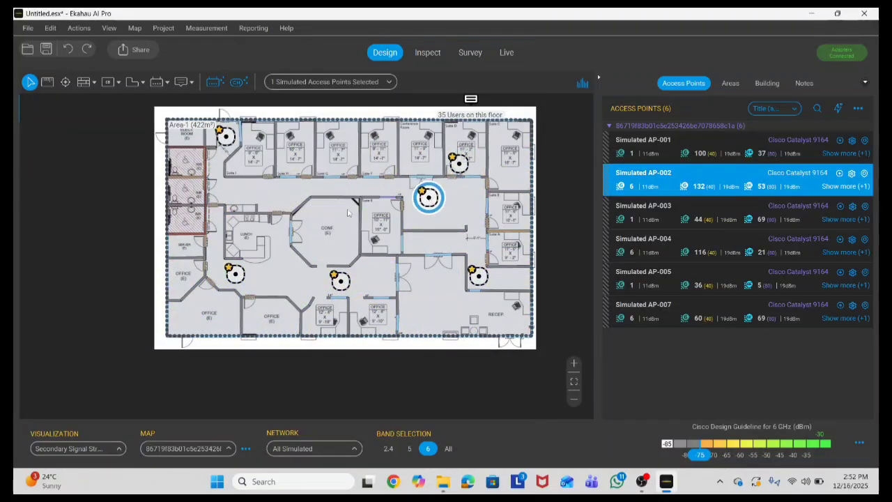
pyautogui.click(331, 193)
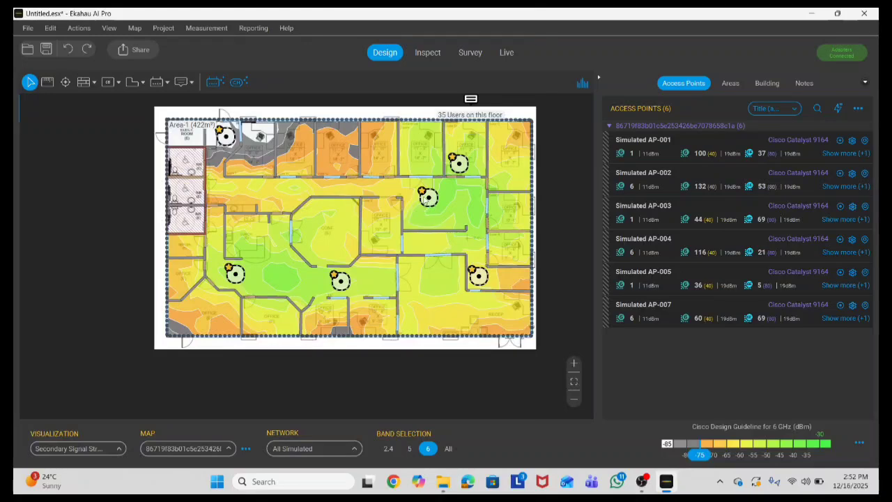
pyautogui.click(427, 200)
pyautogui.scroll(4, 428, 199)
pyautogui.click(430, 201)
pyautogui.click(429, 201)
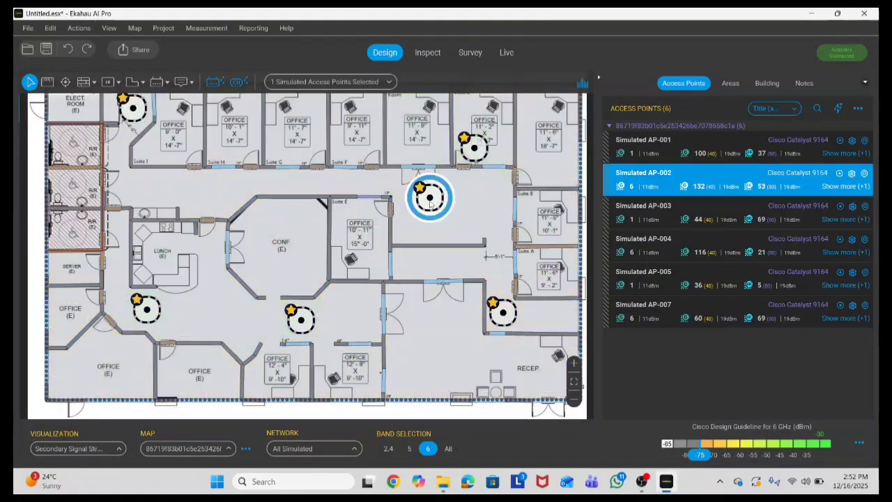
pyautogui.moveTo(429, 200); pyautogui.dragTo(417, 200)
pyautogui.scroll(-3, 417, 200)
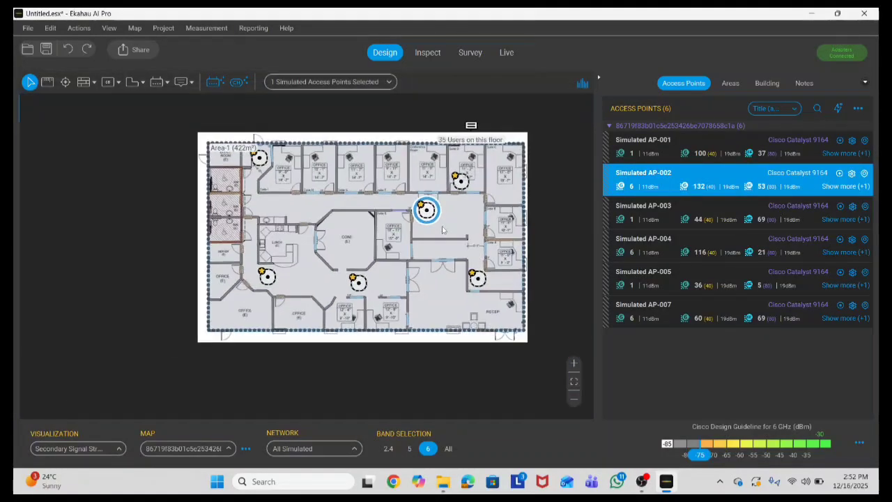
pyautogui.click(448, 221)
# Step: Duplicate AP-002 and place the copy, AP-008, in the corridor to its left
pyautogui.click(427, 210)
pyautogui.hotkey('ctrl', 'v')
pyautogui.moveTo(432, 217); pyautogui.dragTo(320, 207)
pyautogui.click(353, 202)
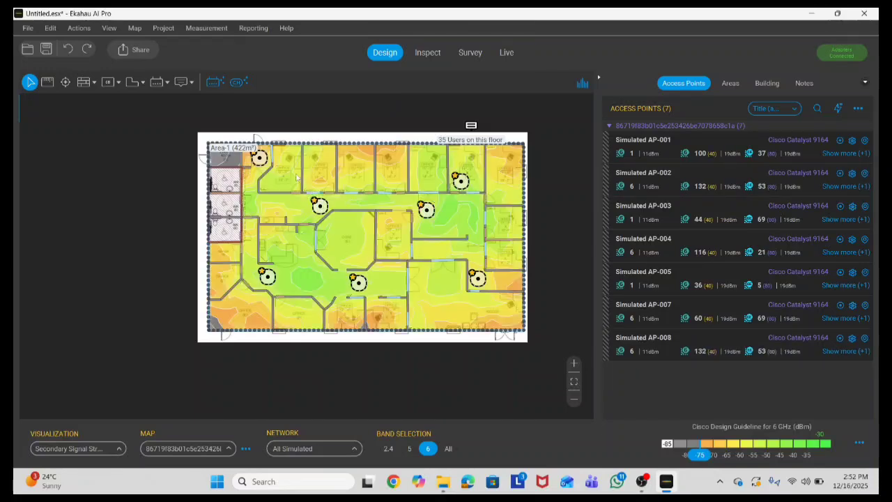
pyautogui.scroll(3, 342, 205)
pyautogui.scroll(-4, 336, 209)
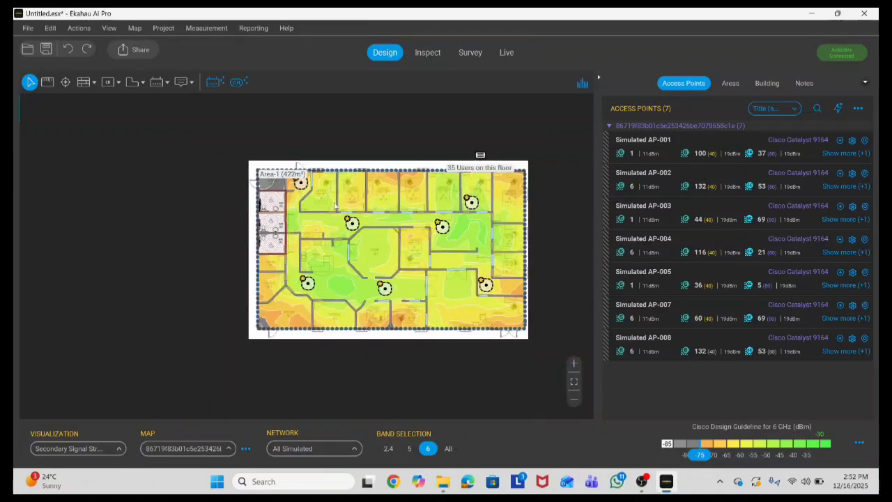
pyautogui.scroll(3, 334, 212)
pyautogui.scroll(-1, 314, 221)
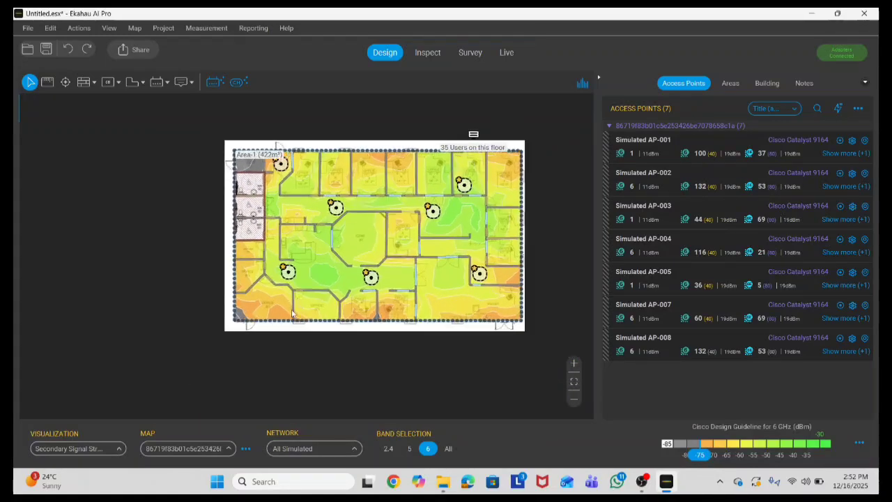
pyautogui.scroll(2, 212, 316)
pyautogui.scroll(-3, 390, 307)
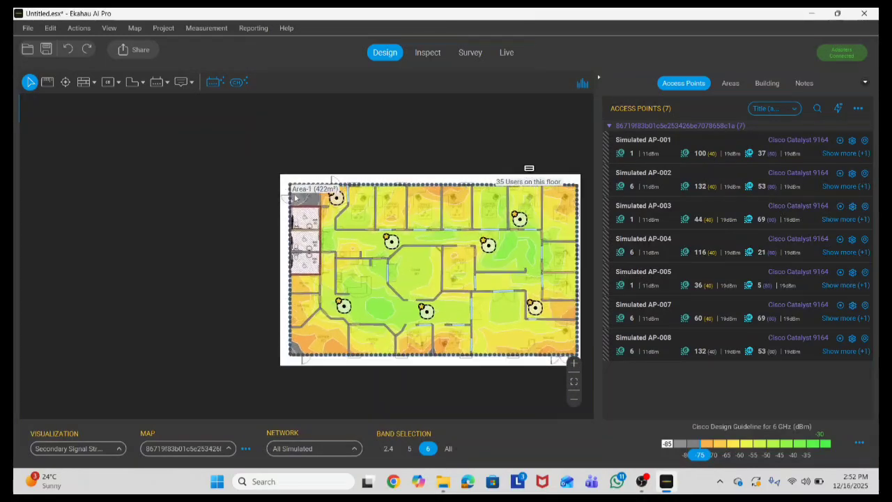
pyautogui.scroll(4, 326, 200)
pyautogui.scroll(-4, 526, 375)
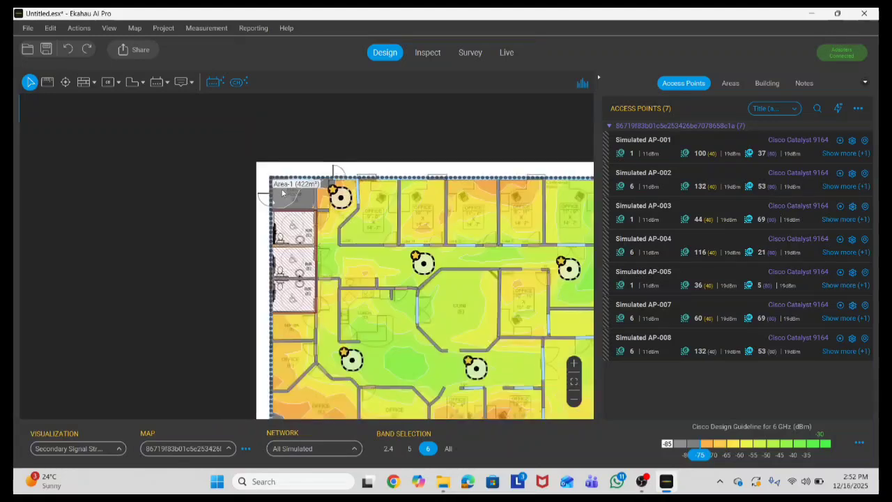
pyautogui.click(575, 383)
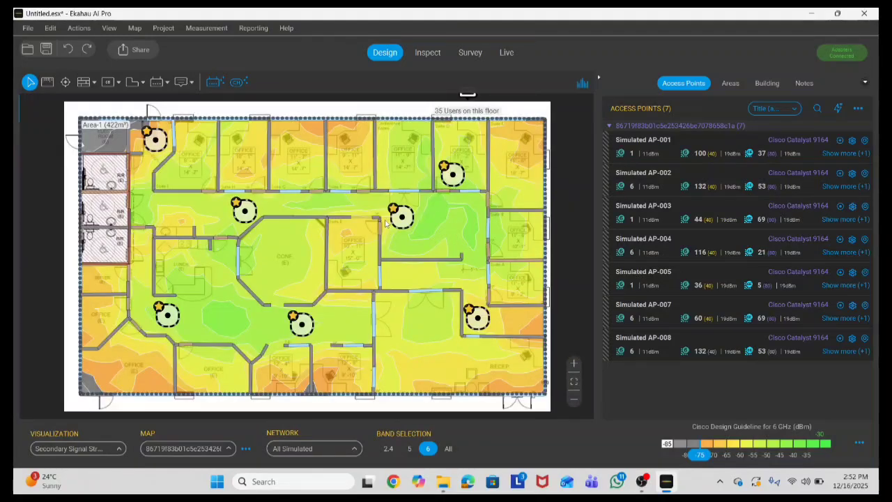
pyautogui.moveTo(385, 223)
pyautogui.scroll(-1, 150, 202)
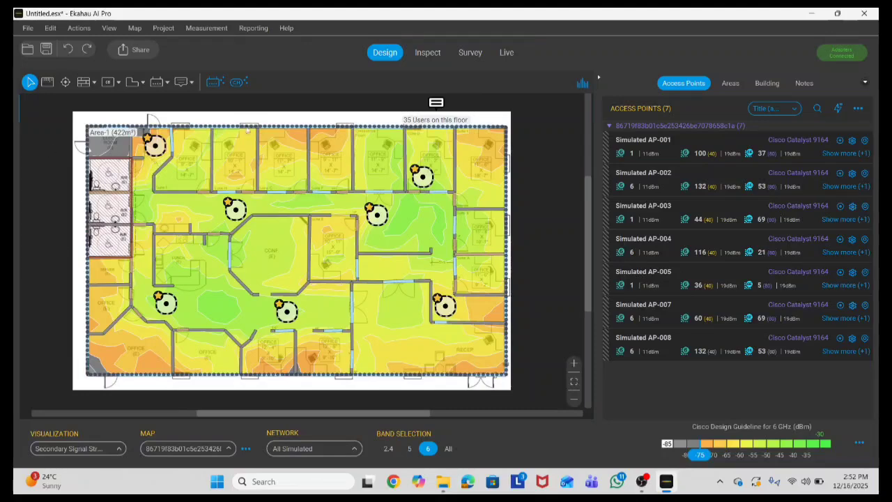
pyautogui.moveTo(281, 175)
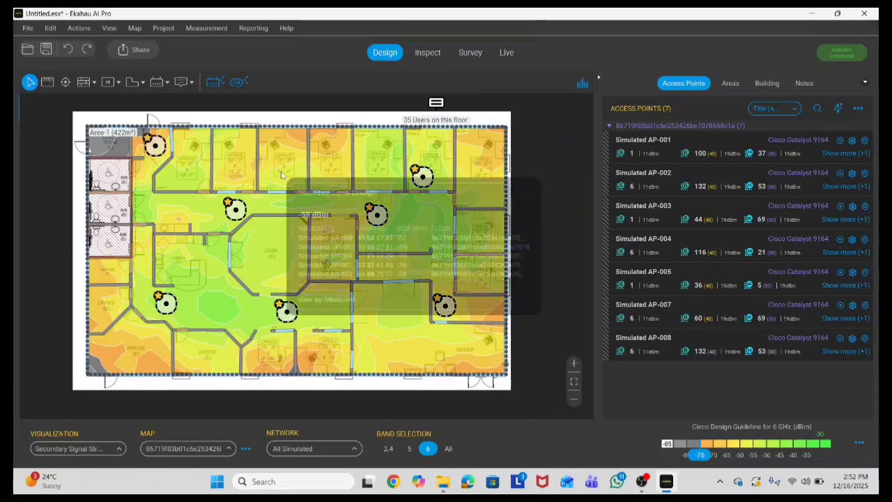
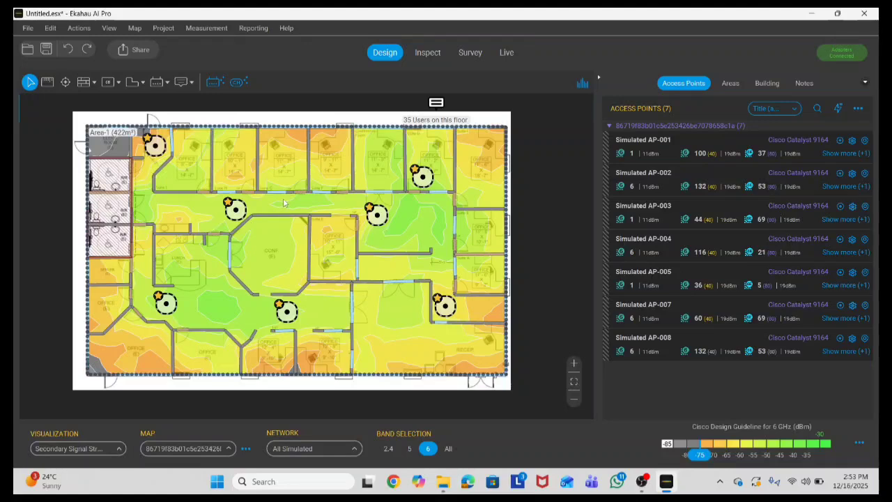
# Step: Run the Channel Planner on the selected network with both toggles off, 5 GHz 40MHz and 6 GHz 80MHz widths
pyautogui.moveTo(282, 203)
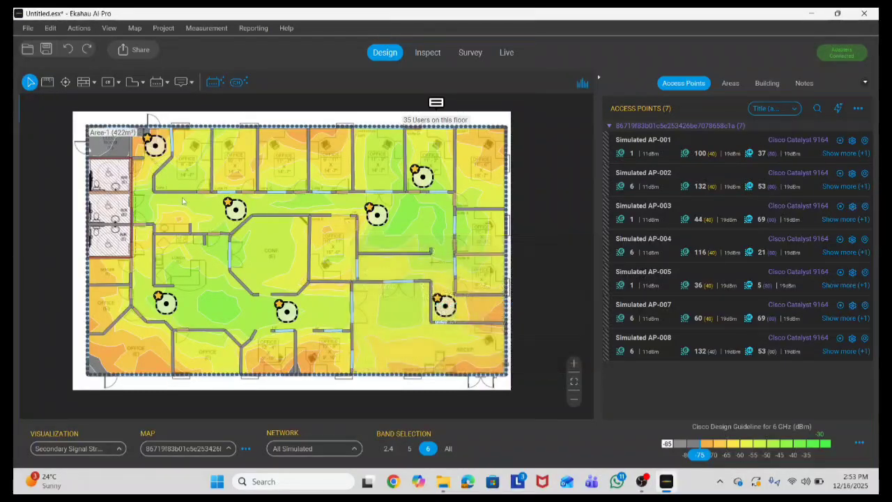
pyautogui.click(237, 81)
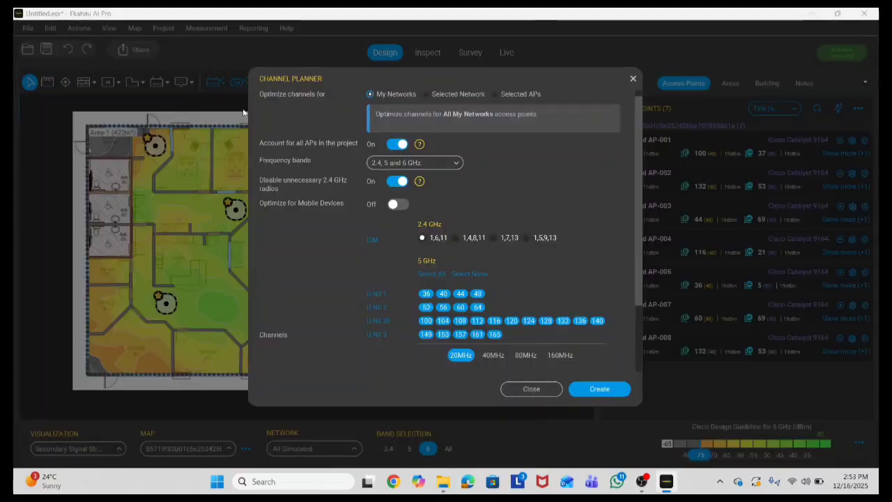
pyautogui.click(427, 95)
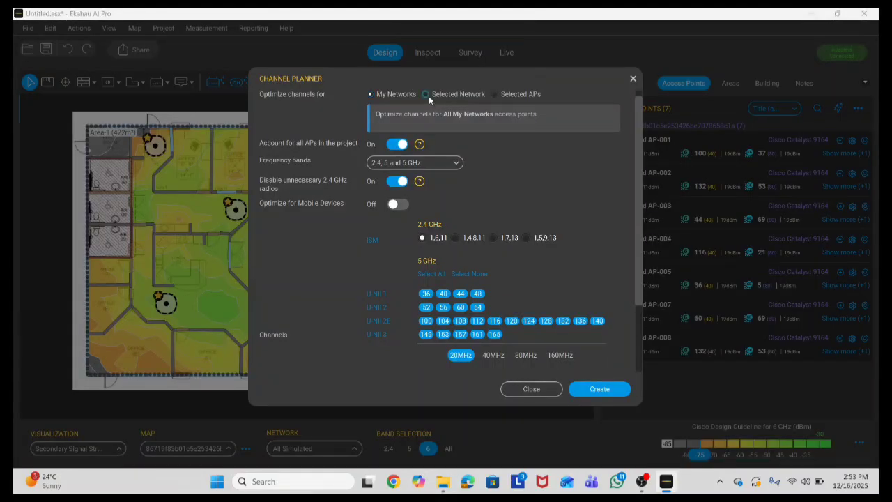
pyautogui.click(398, 144)
pyautogui.click(399, 181)
pyautogui.scroll(-1, 457, 276)
pyautogui.scroll(-1, 462, 287)
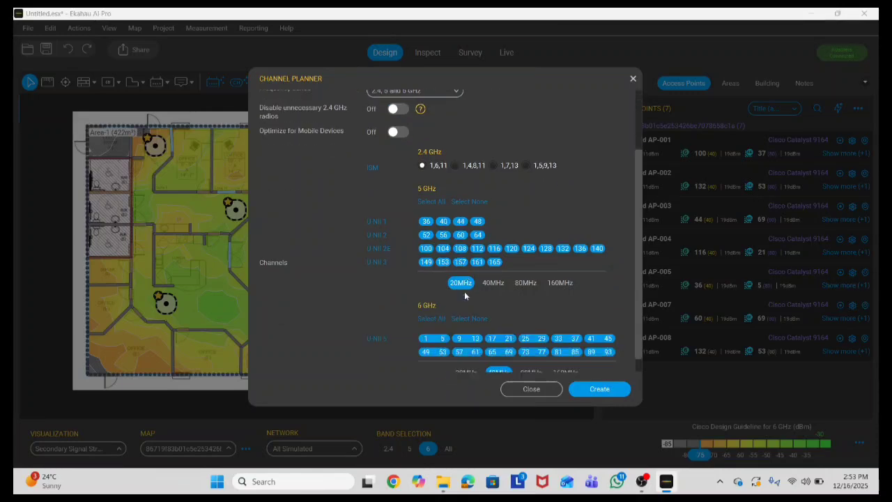
pyautogui.click(494, 274)
pyautogui.click(530, 363)
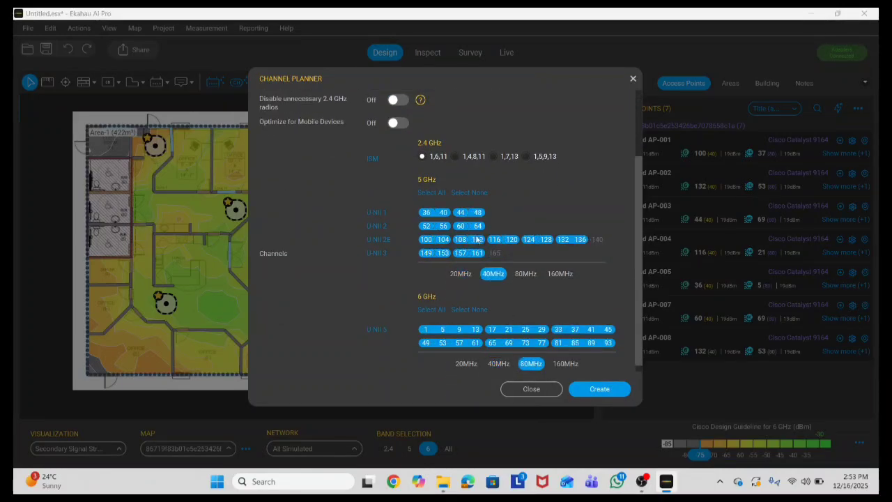
pyautogui.scroll(3, 479, 239)
pyautogui.click(594, 395)
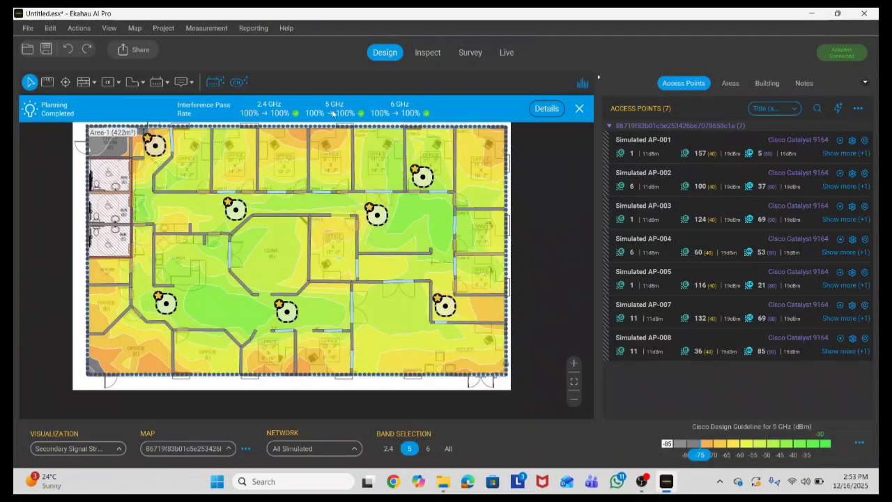
# Step: Dismiss the planning-completed notice and show the Channel Interference heatmap
pyautogui.click(580, 109)
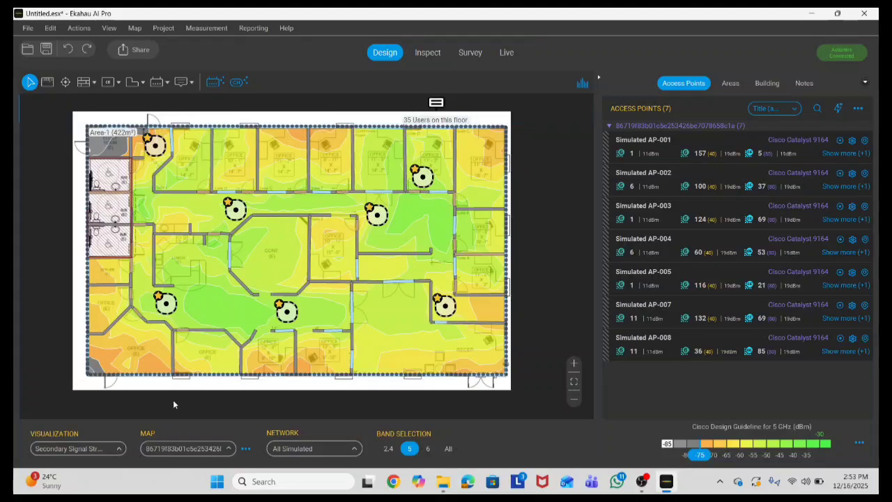
pyautogui.click(77, 448)
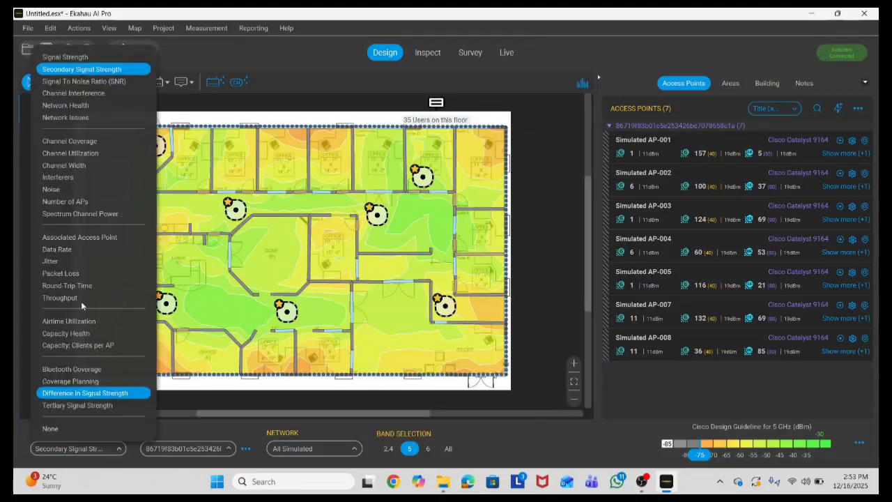
pyautogui.click(80, 93)
# Step: Show the Throughput heatmap, checking it on the 2.4 GHz and then 6 GHz bands
pyautogui.click(108, 449)
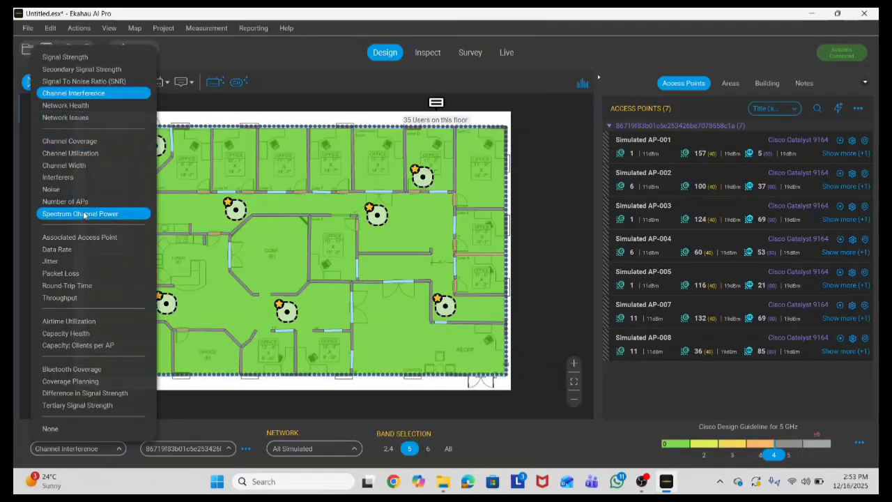
pyautogui.click(77, 300)
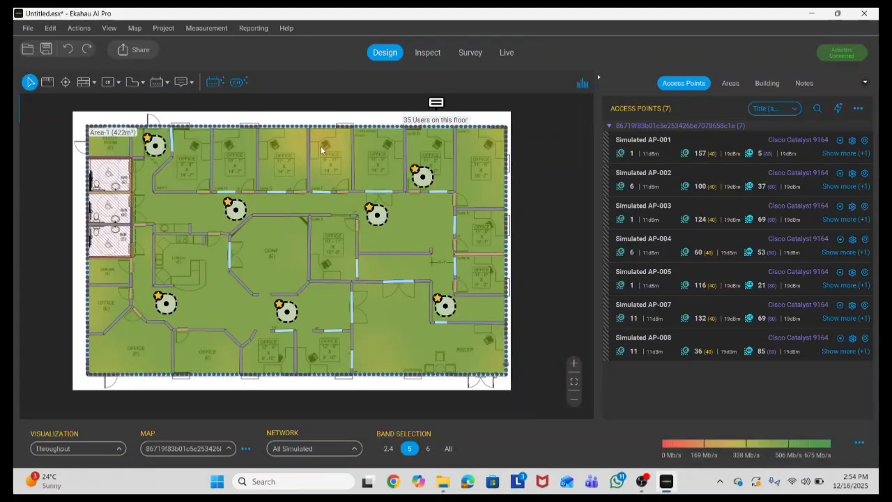
pyautogui.moveTo(321, 145)
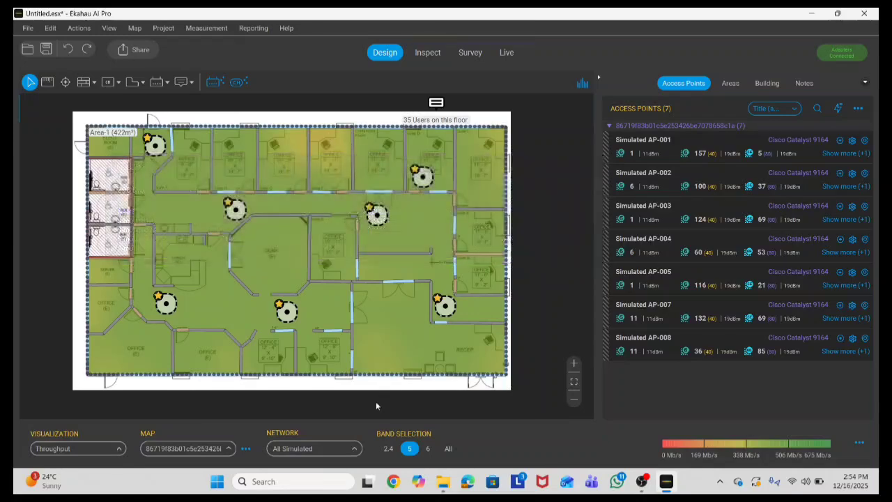
pyautogui.click(388, 448)
pyautogui.click(425, 448)
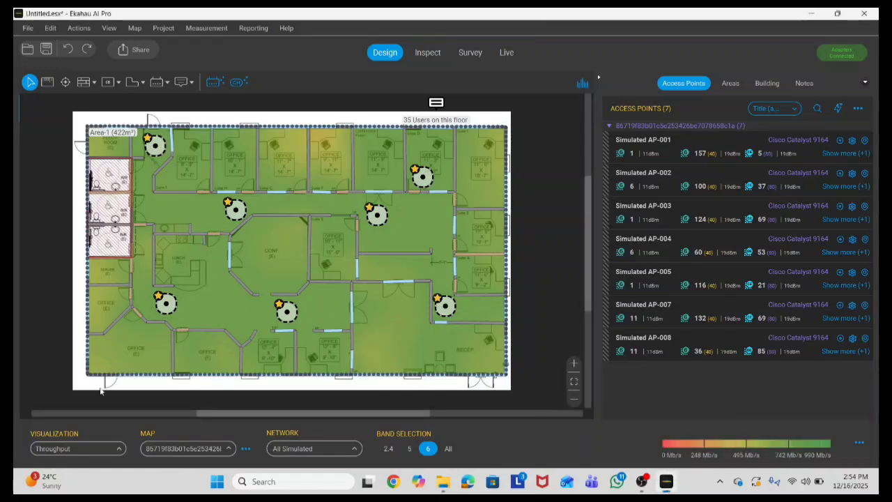
# Step: Show the 2.4 GHz Data Rate heatmap and move to the Inspect view
pyautogui.click(83, 448)
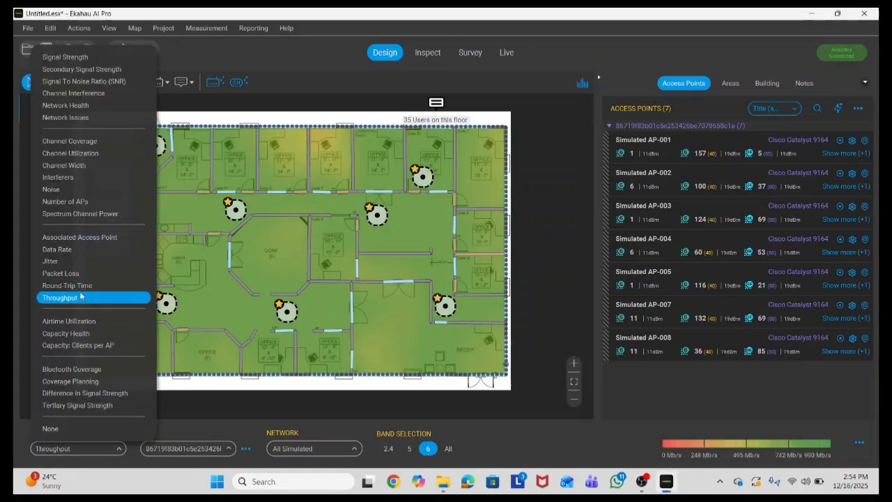
pyautogui.click(77, 249)
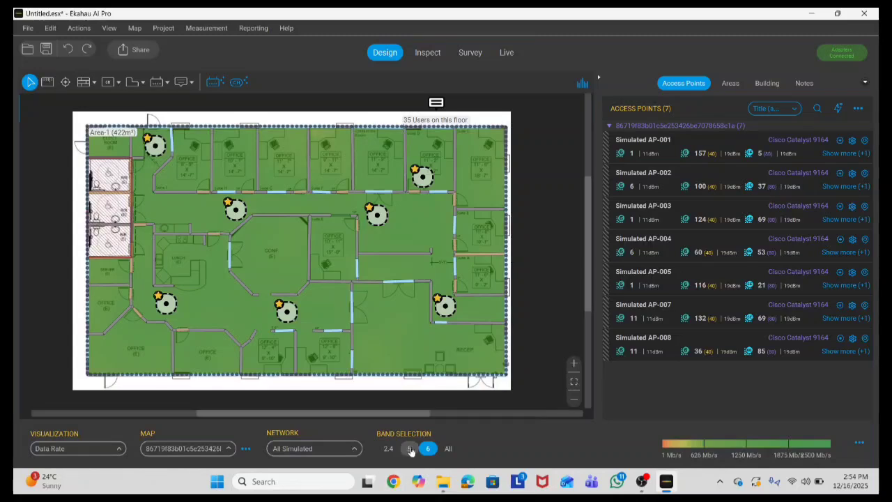
pyautogui.click(388, 448)
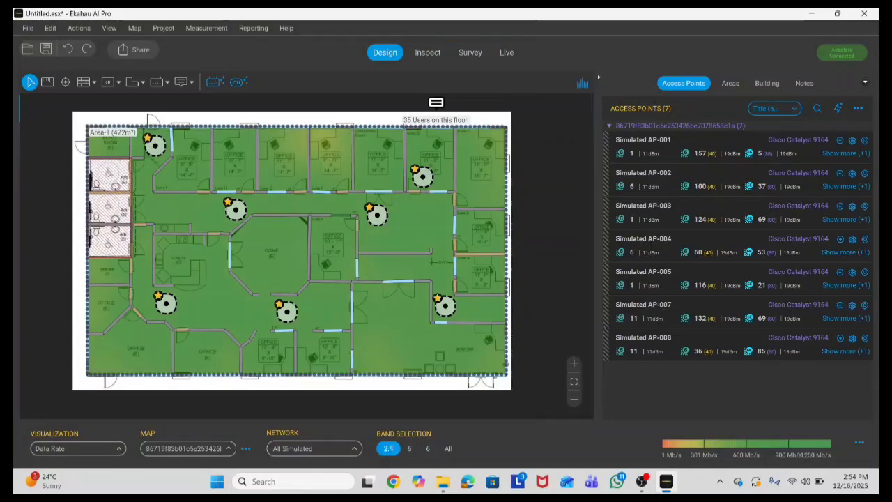
pyautogui.click(427, 53)
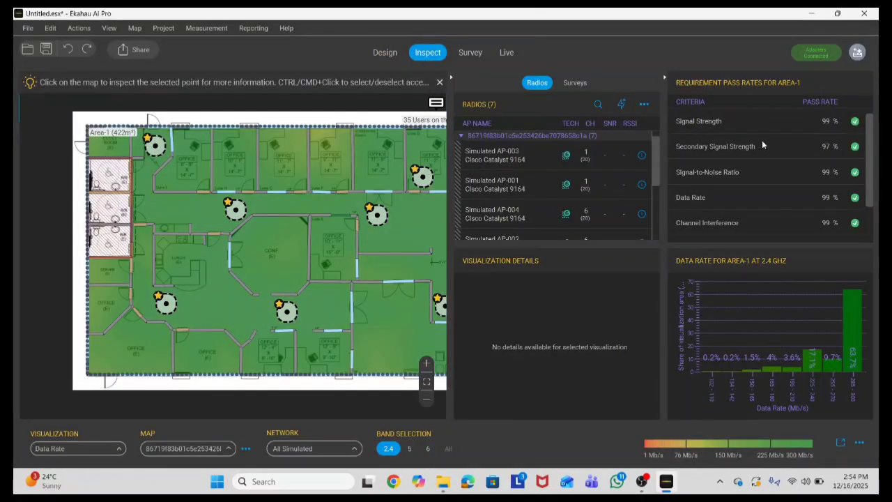
# Step: Scroll through the 97–99% requirement pass rates in Inspect, then return to Design
pyautogui.scroll(-2, 769, 159)
pyautogui.scroll(2, 770, 152)
pyautogui.scroll(-2, 812, 185)
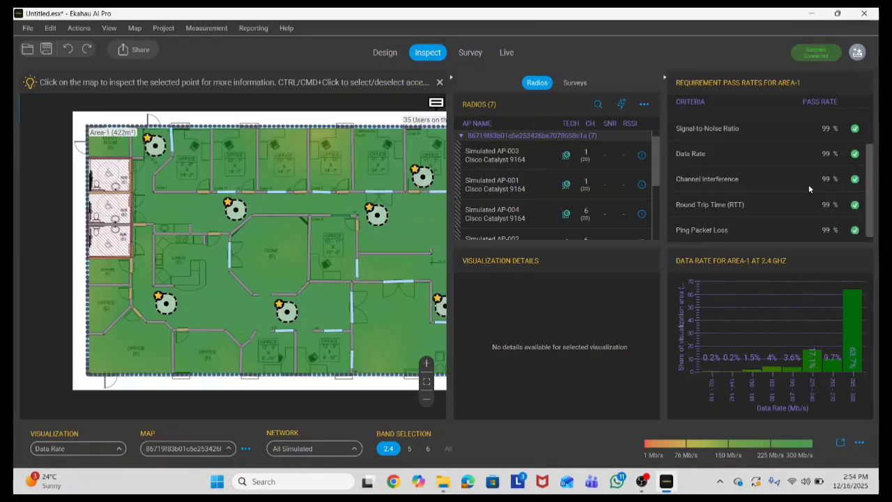
pyautogui.scroll(2, 808, 184)
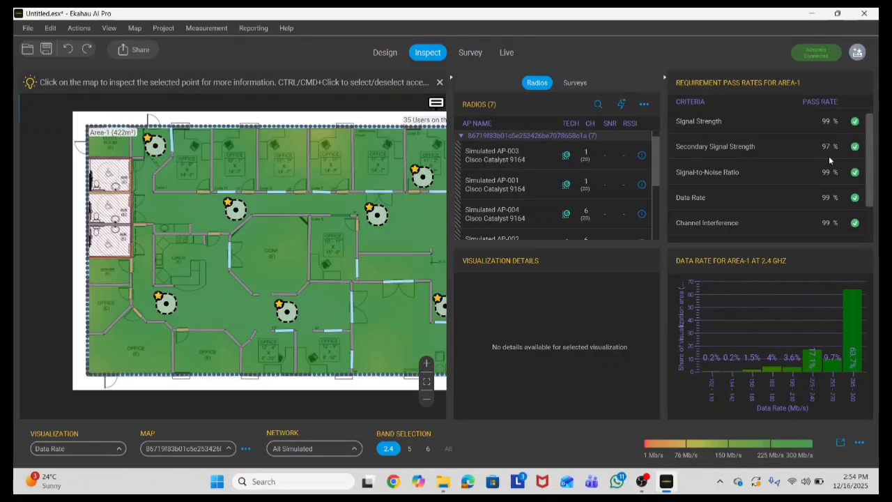
pyautogui.scroll(-2, 814, 173)
pyautogui.scroll(2, 763, 210)
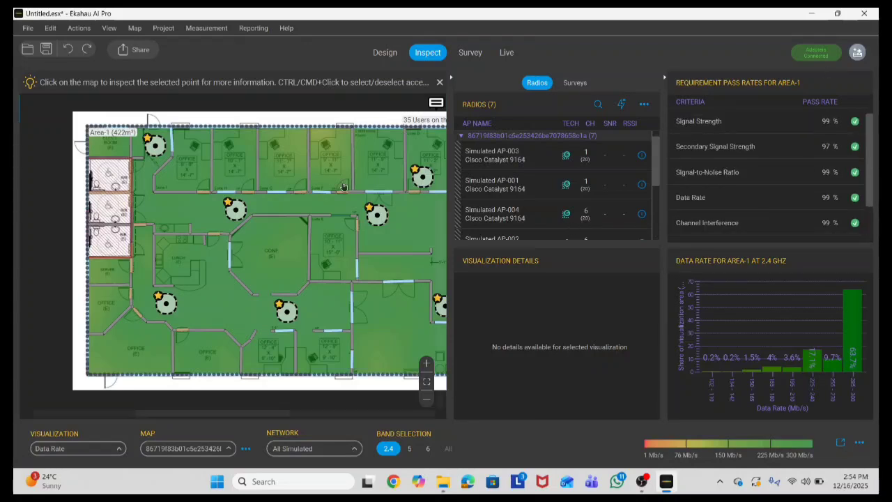
pyautogui.click(384, 52)
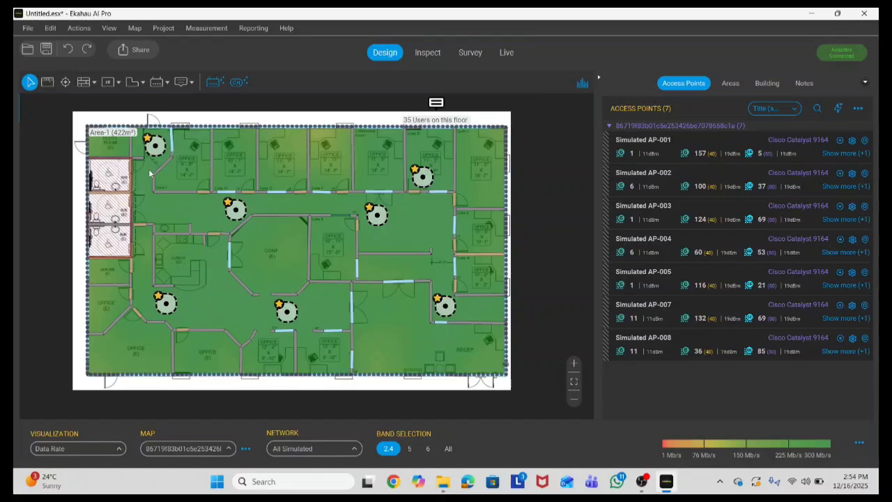
pyautogui.click(27, 28)
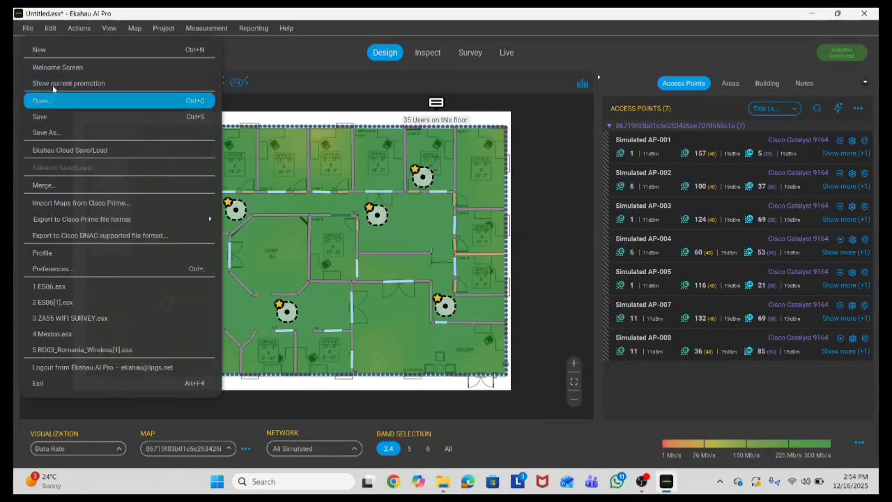
pyautogui.click(49, 132)
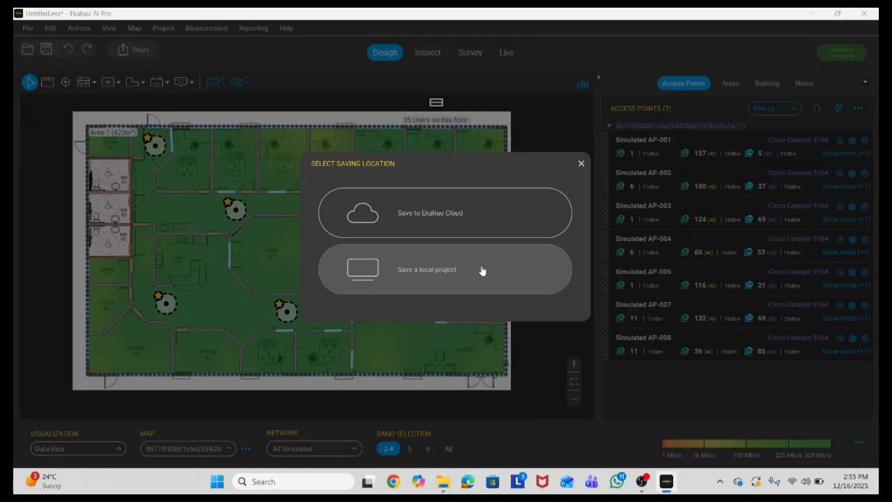
pyautogui.click(470, 222)
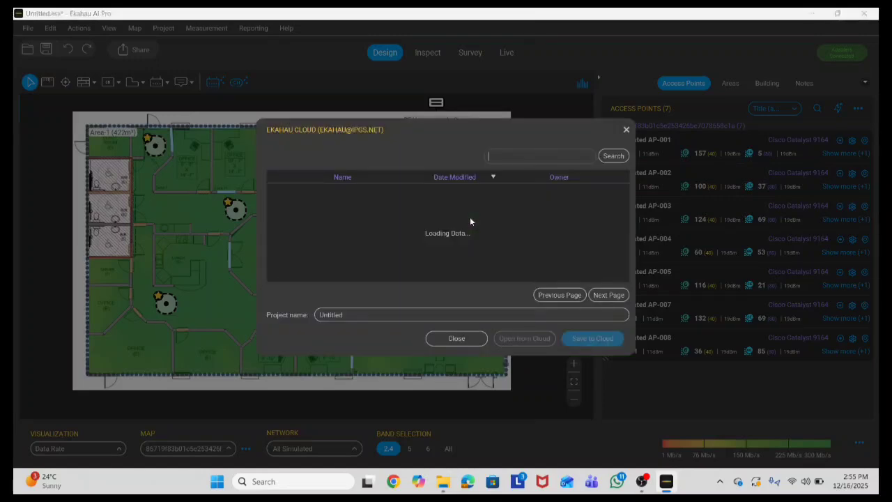
pyautogui.click(625, 130)
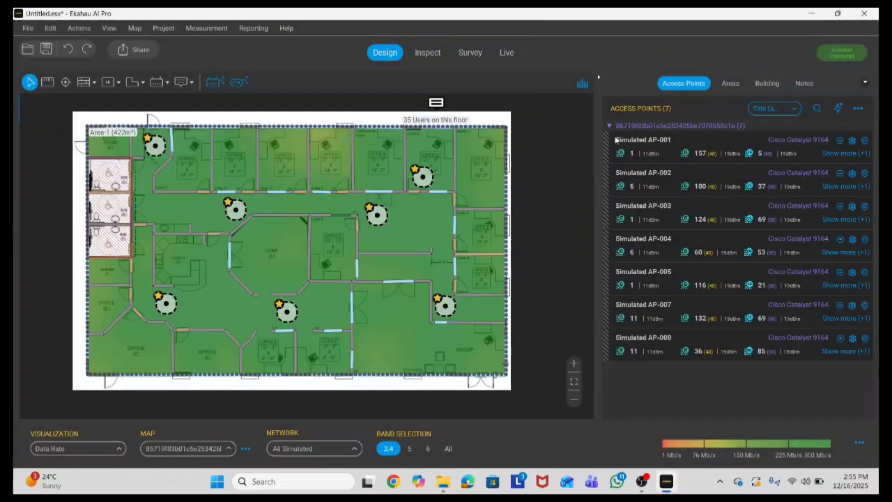
# Step: Start saving a local project file and open the destination folder on the Desktop
pyautogui.click(26, 28)
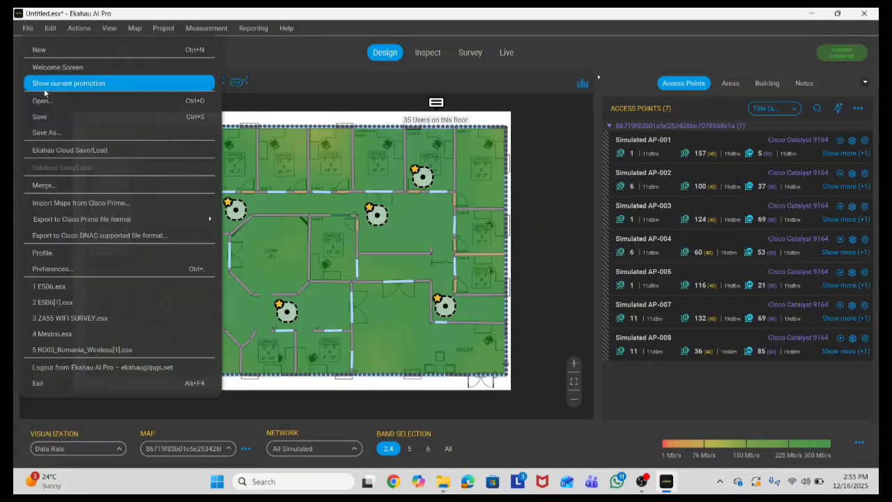
pyautogui.click(42, 131)
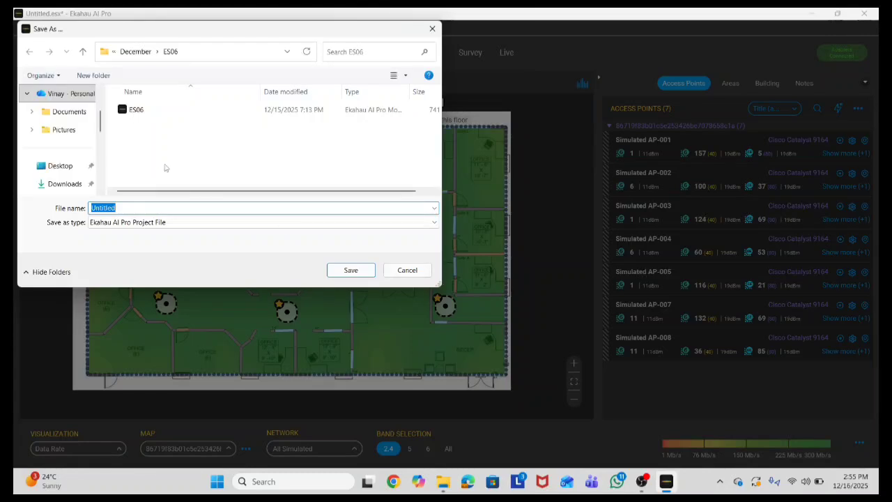
pyautogui.click(49, 167)
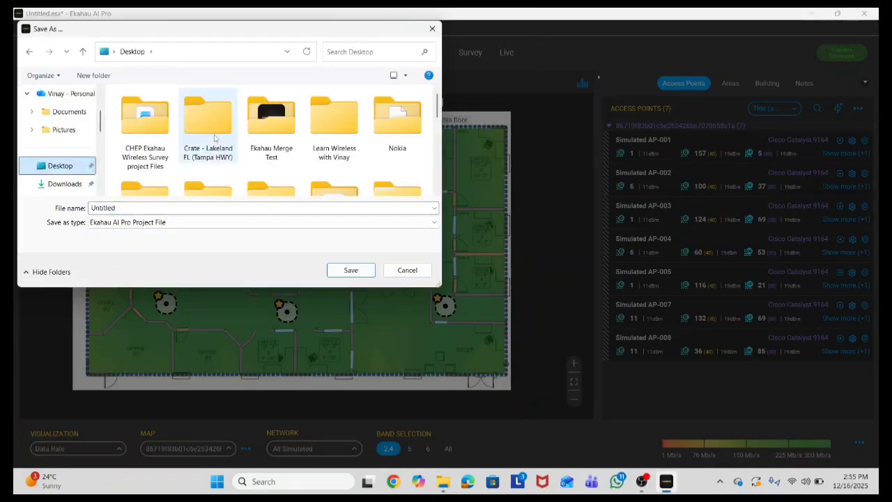
pyautogui.scroll(-3, 198, 138)
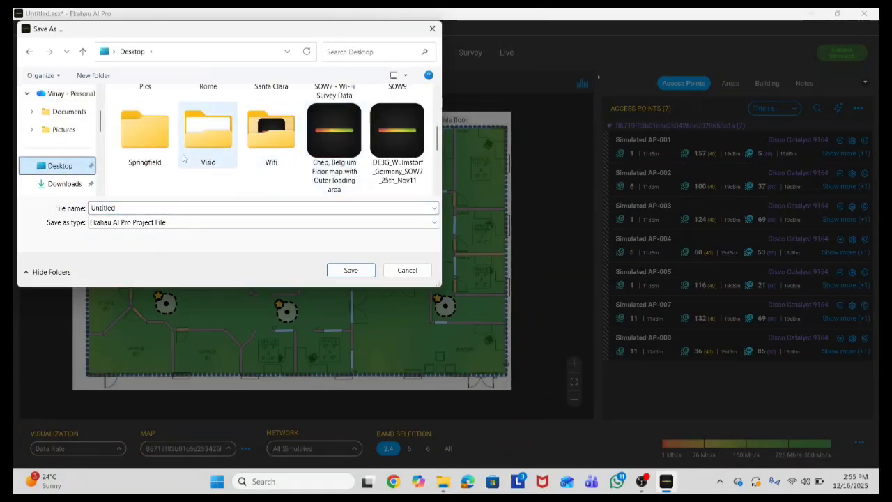
pyautogui.scroll(-3, 230, 146)
pyautogui.scroll(5, 238, 150)
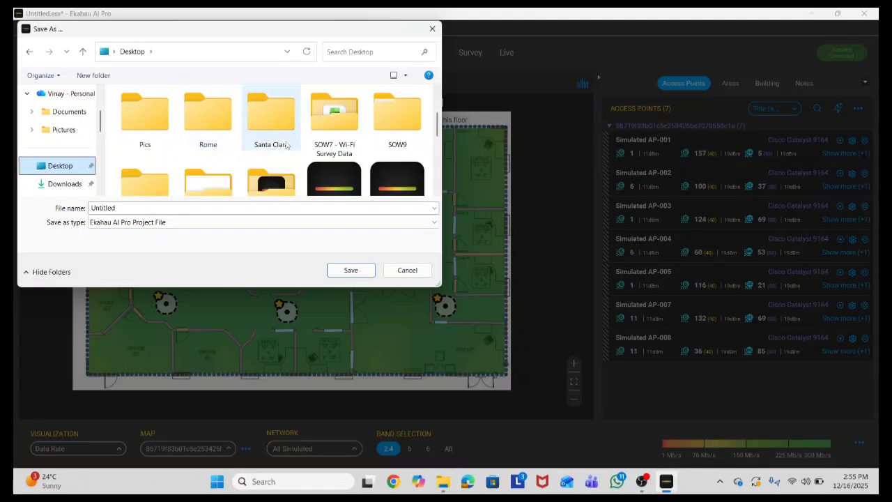
pyautogui.scroll(-3, 269, 119)
pyautogui.scroll(5, 272, 140)
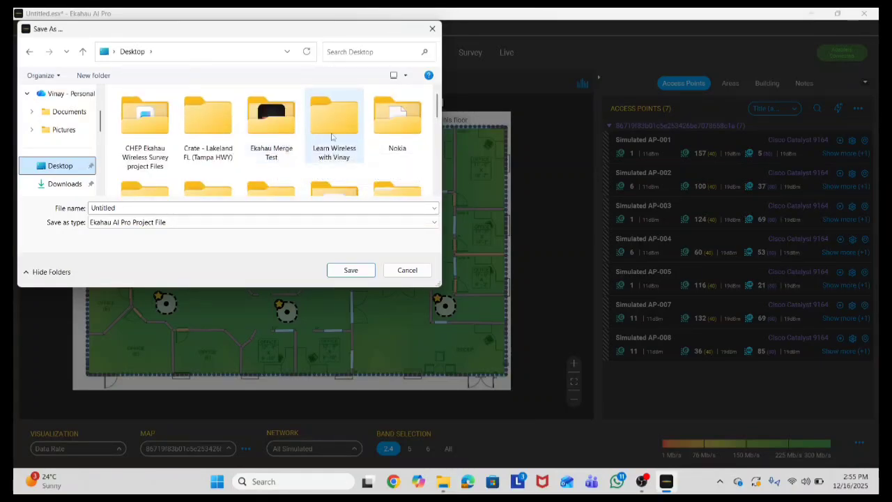
pyautogui.doubleClick(332, 137)
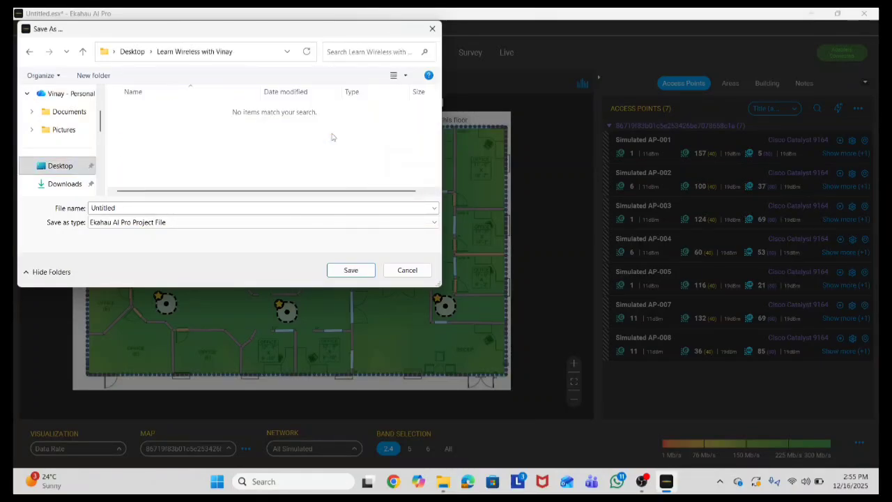
# Step: Save the project as 'Ground Floor Office Area 16 Dec 2025' and close Ekahau AI Pro
pyautogui.click(241, 207)
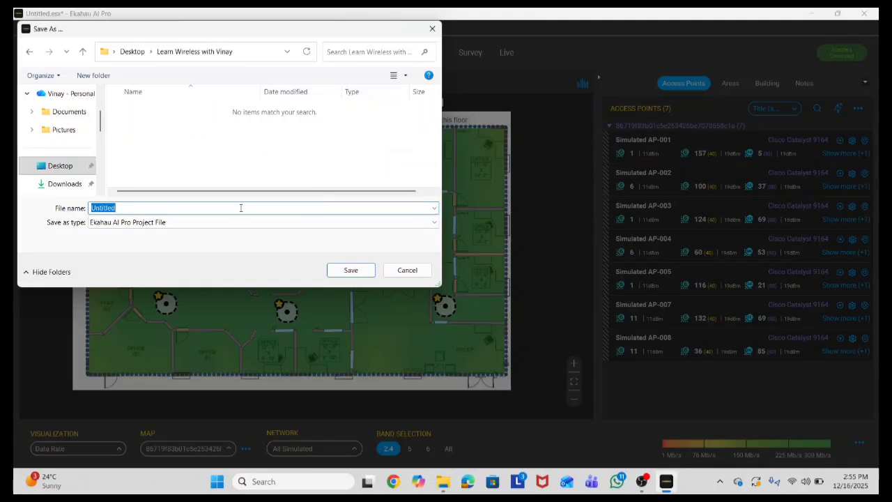
pyautogui.write('Ground Floor Office Area 16 Dec 2025')
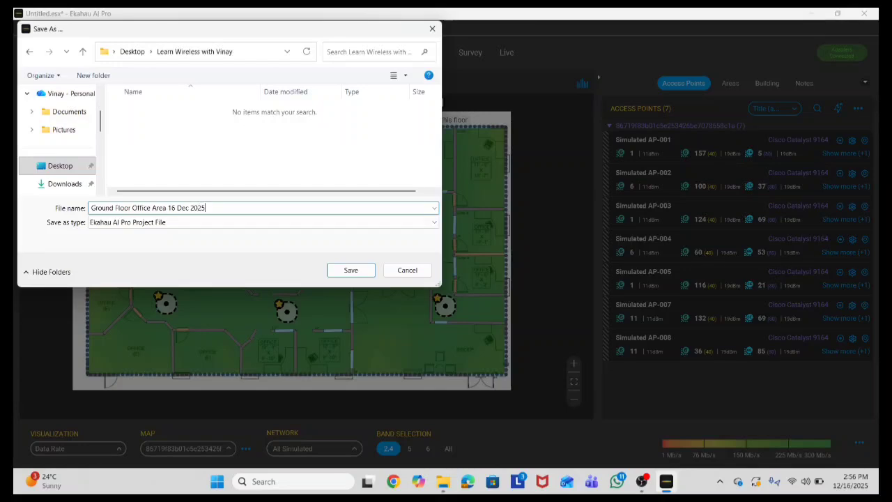
pyautogui.press('Return')
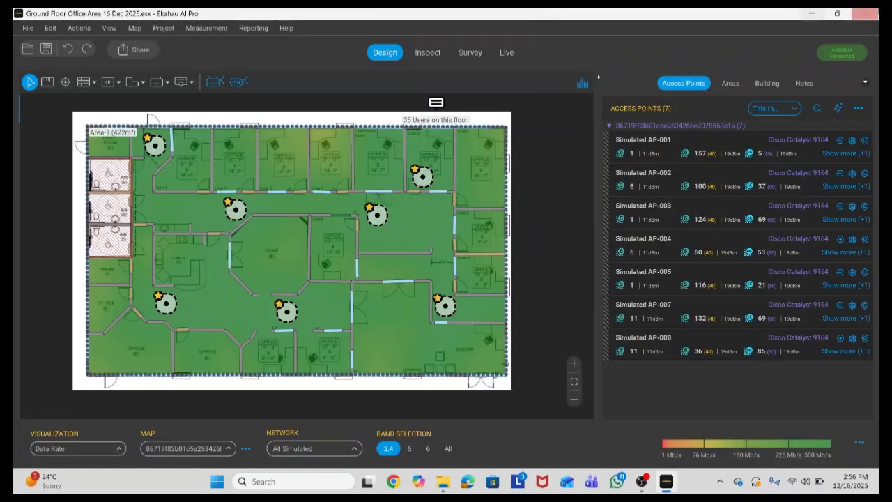
pyautogui.click(864, 13)
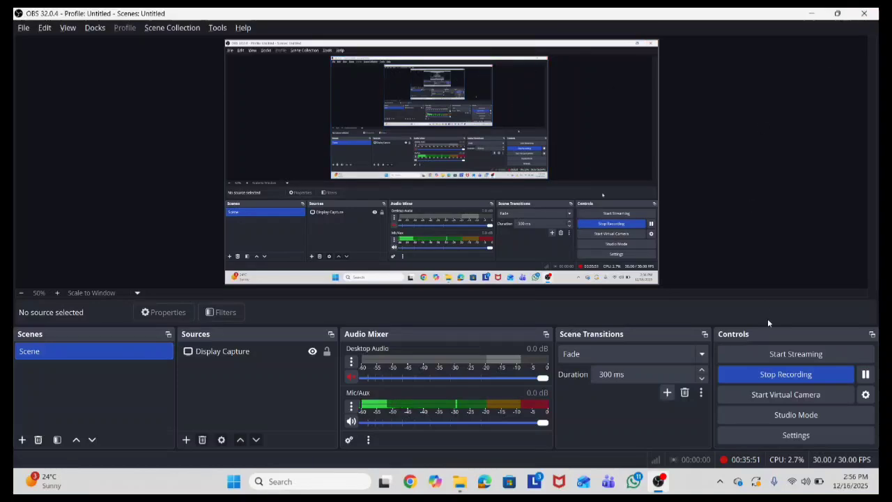